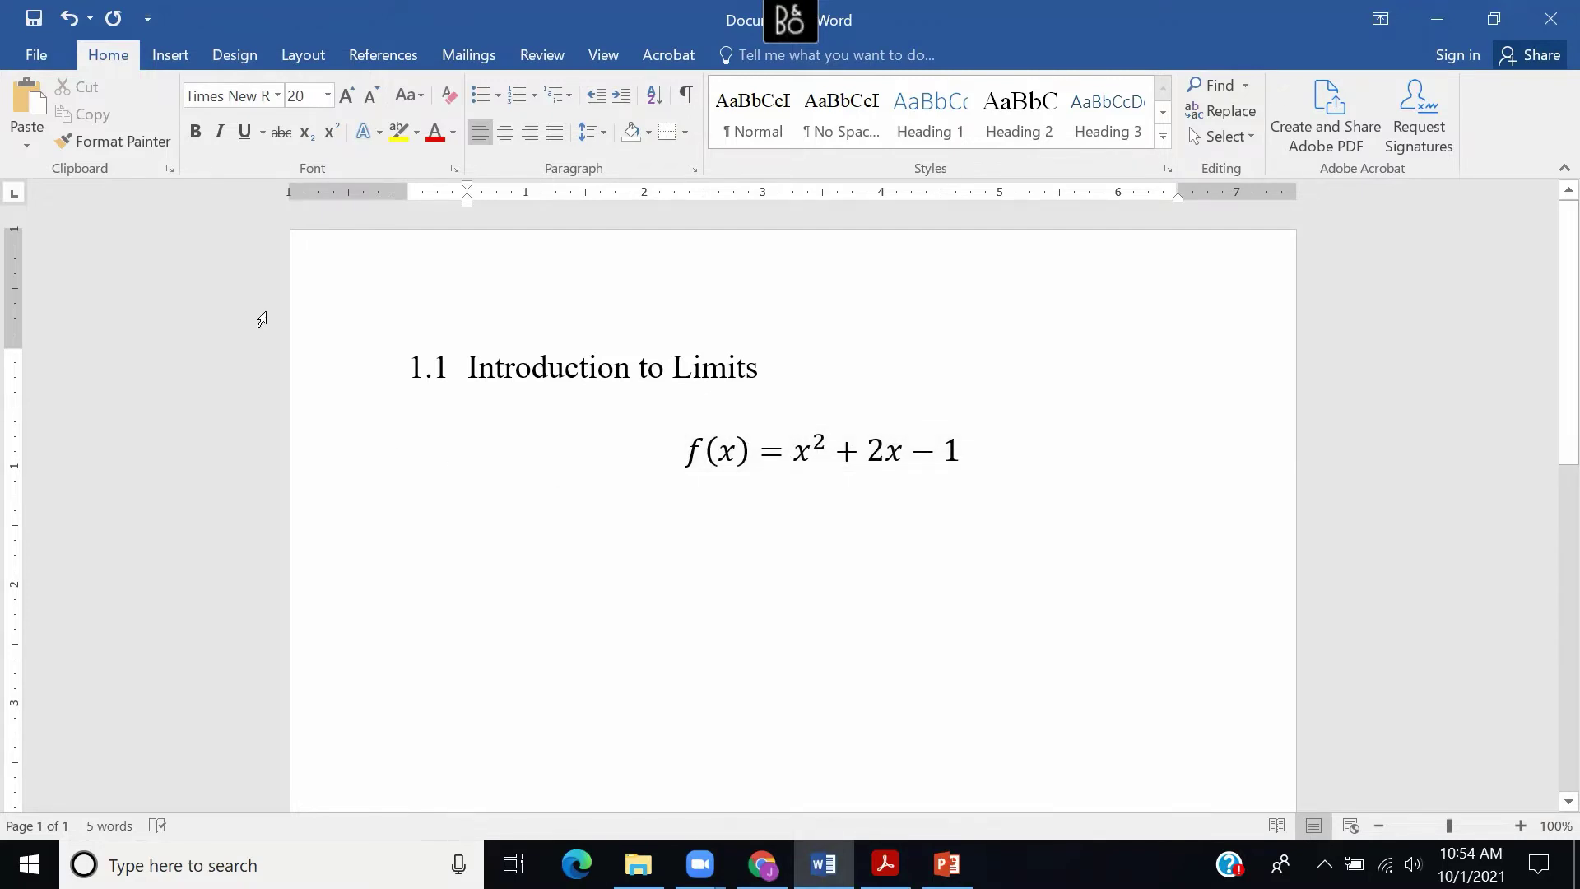
Insert a two-column, six-row table below the formula with headers x and f(x).
click(173, 51)
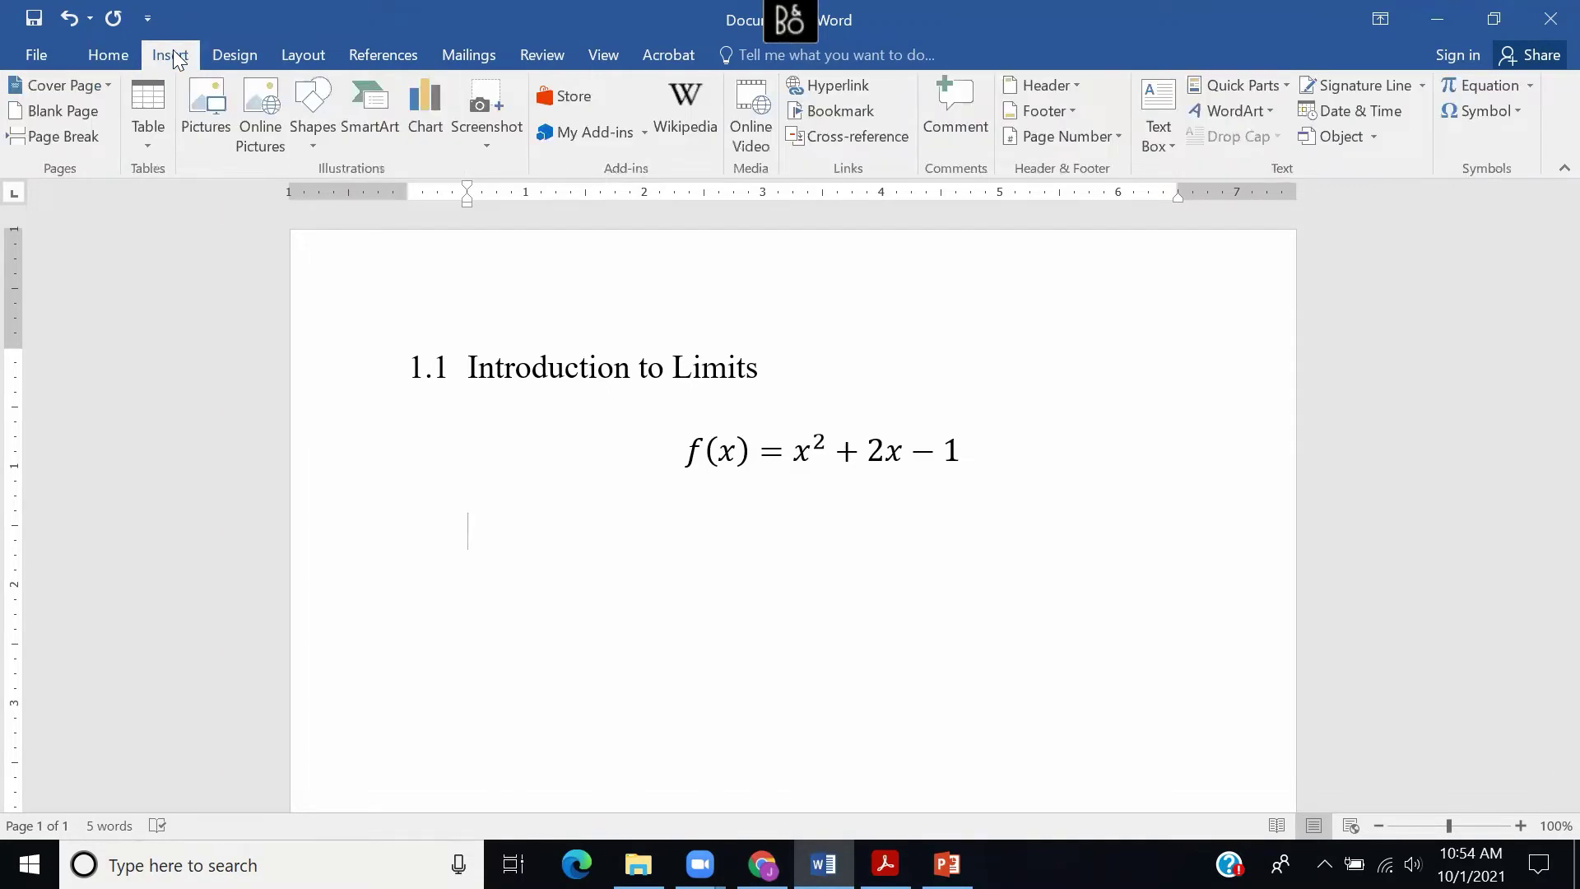
click(148, 107)
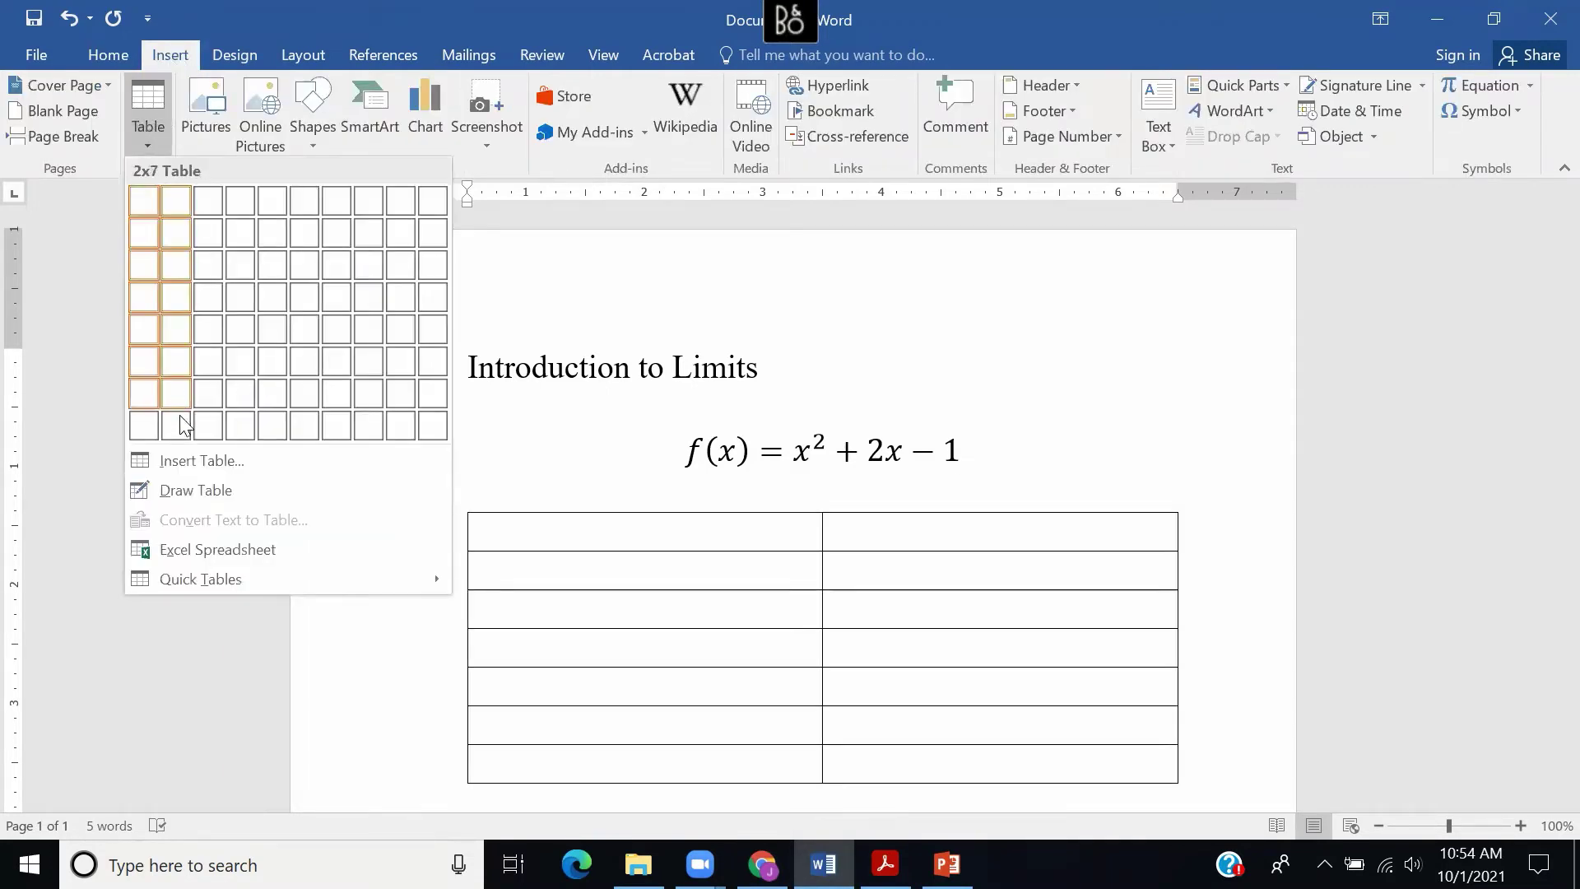
click(178, 360)
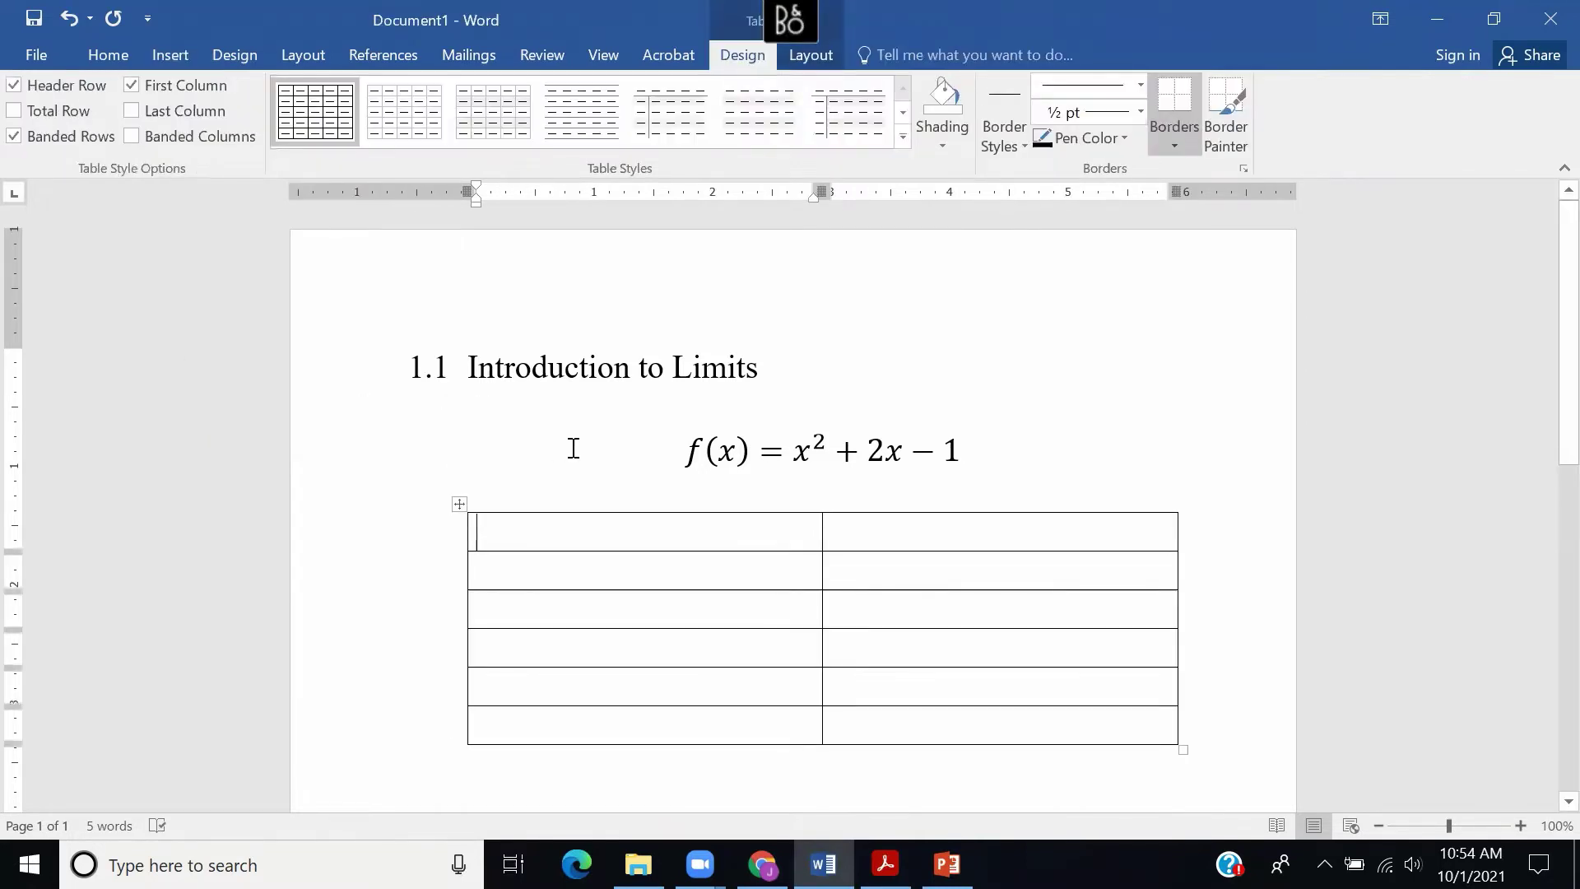
text(x)
key(Tab)
text(F(x))
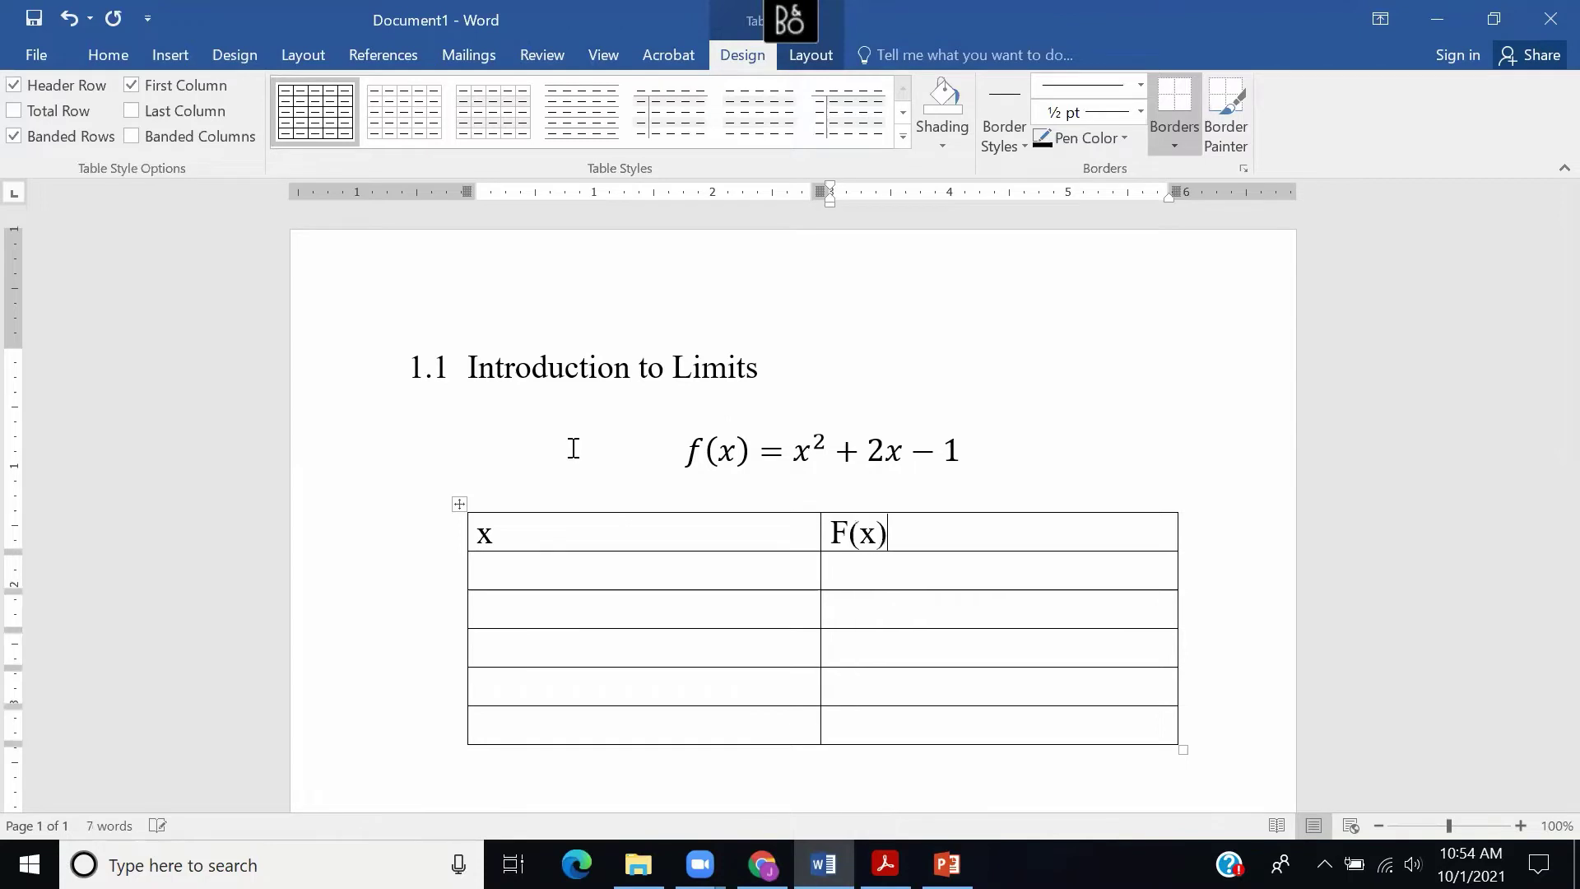
key(Left)
key(Left)
key(Left)
key(shift+Left)
text(f)
key(Down)
Enter the x values 1.5, 1.9, 1.99 and 1.999 down the first column.
click(558, 581)
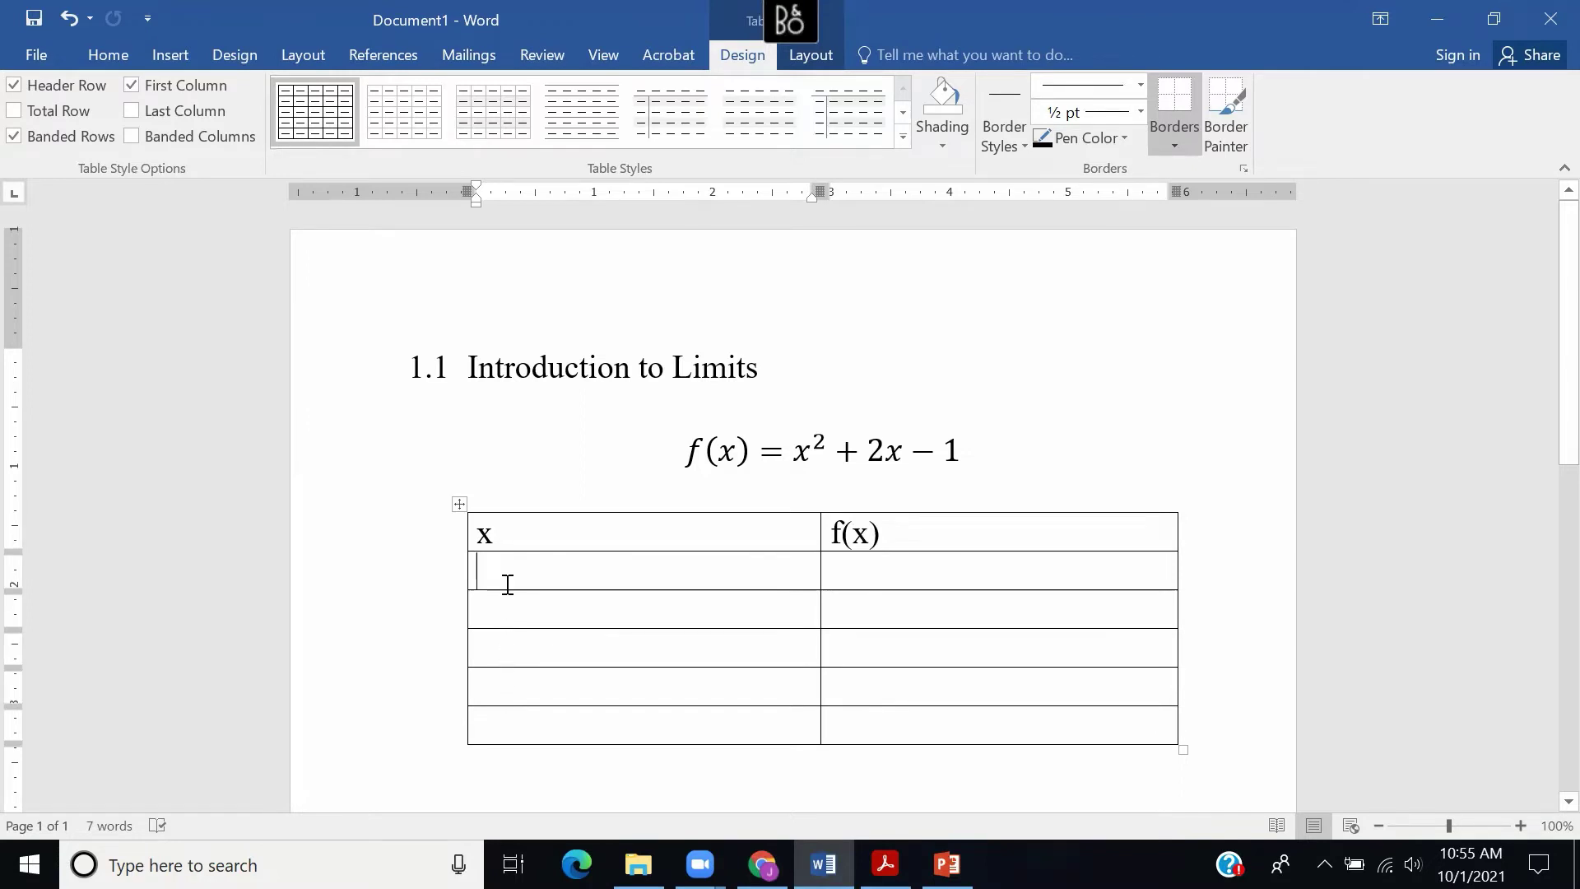
text(1.5)
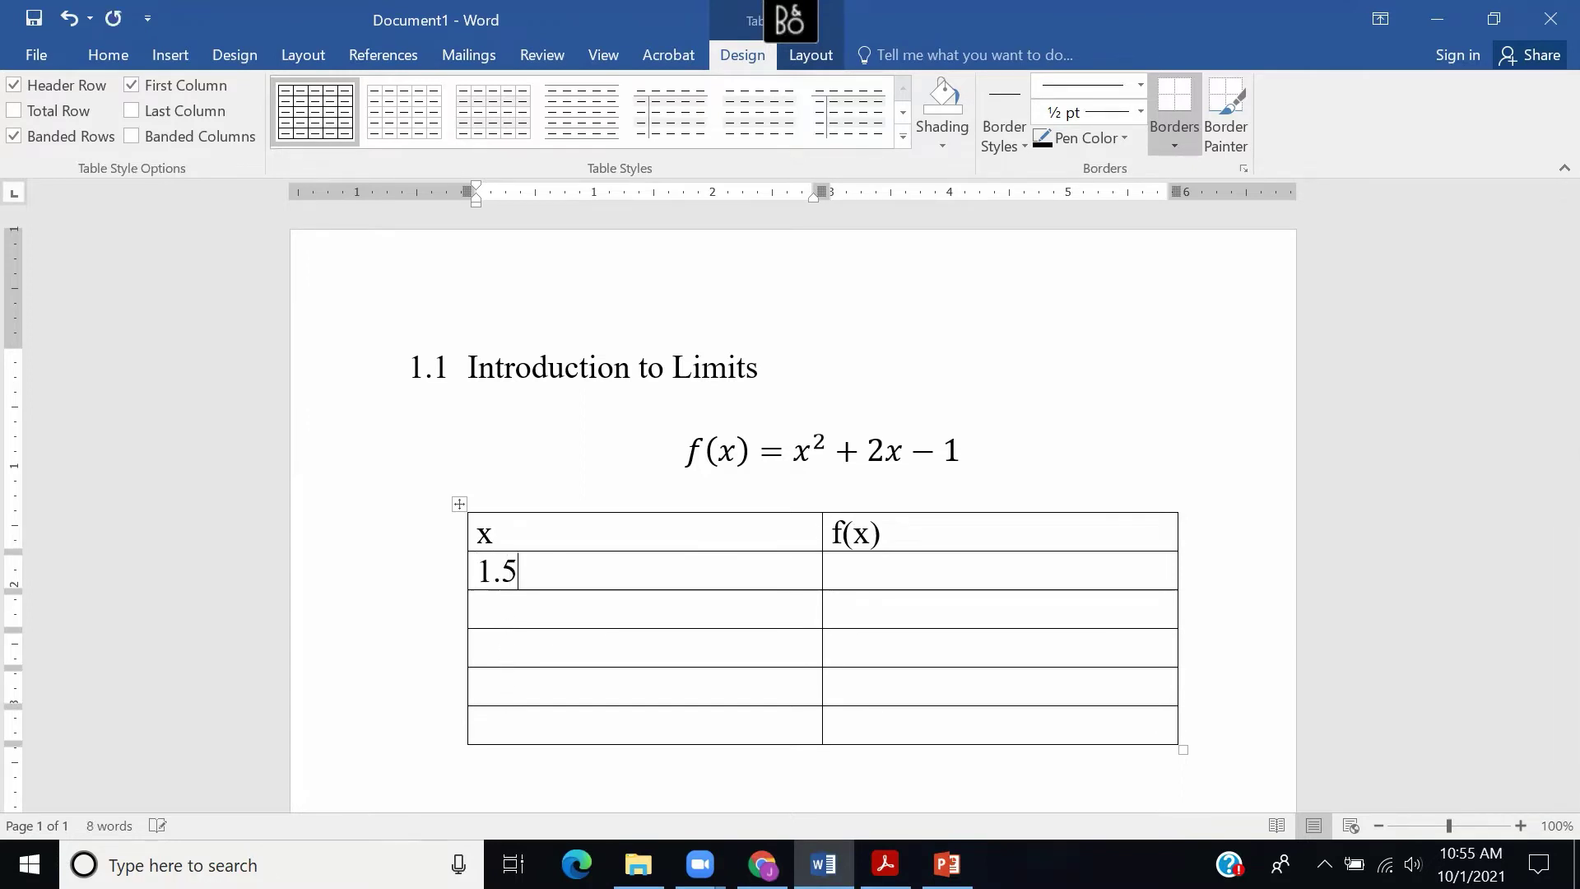
key(Down)
text(1.9)
key(Down)
text(1.9)
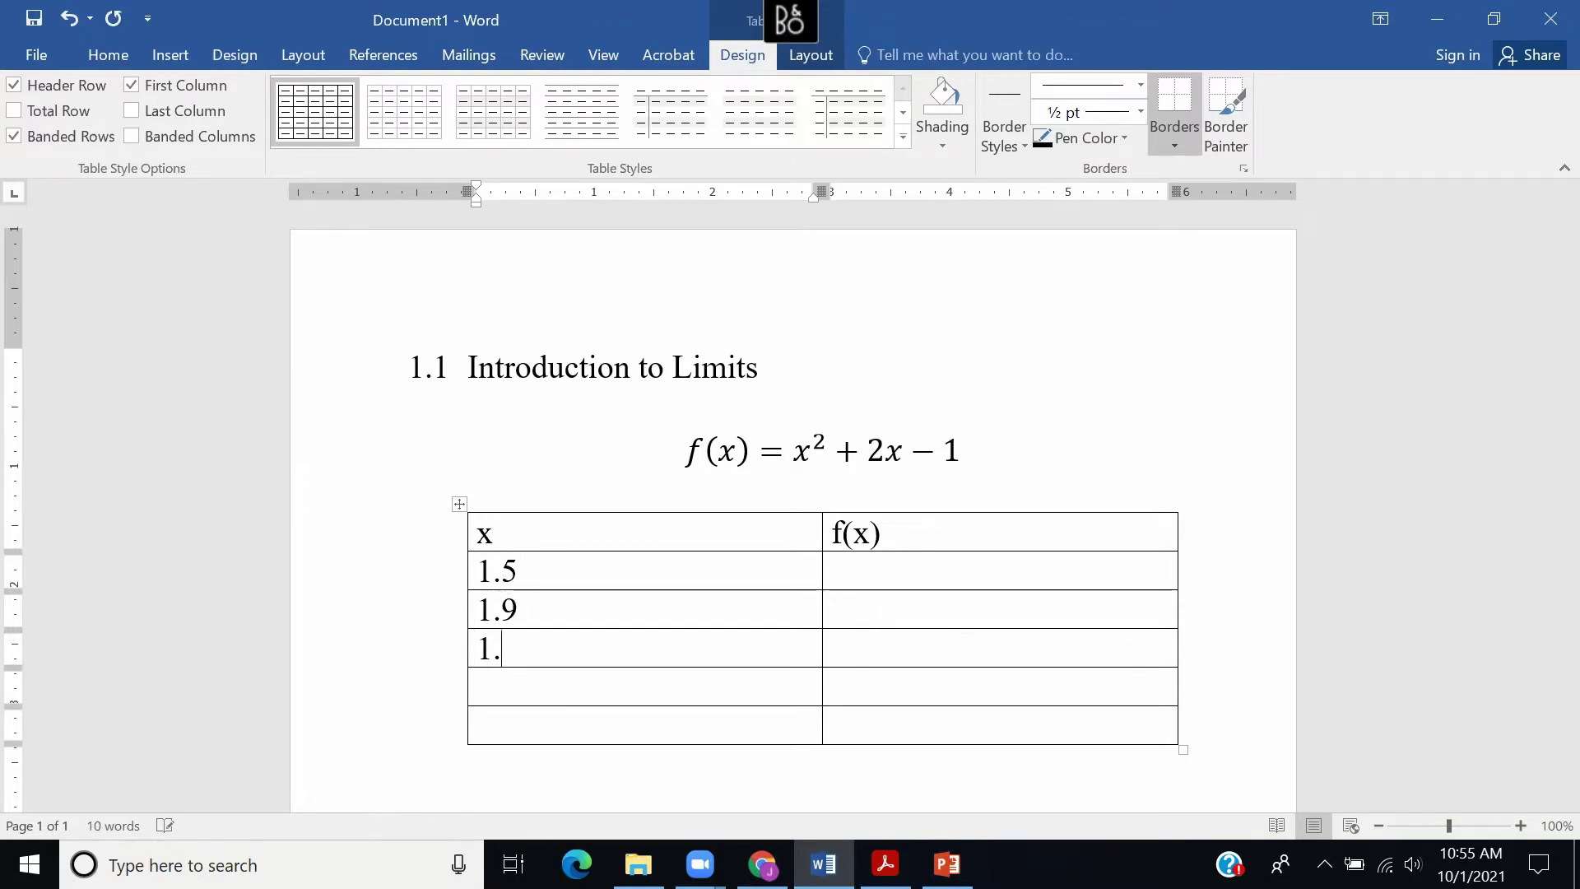
text(9)
key(Down)
text(1.9)
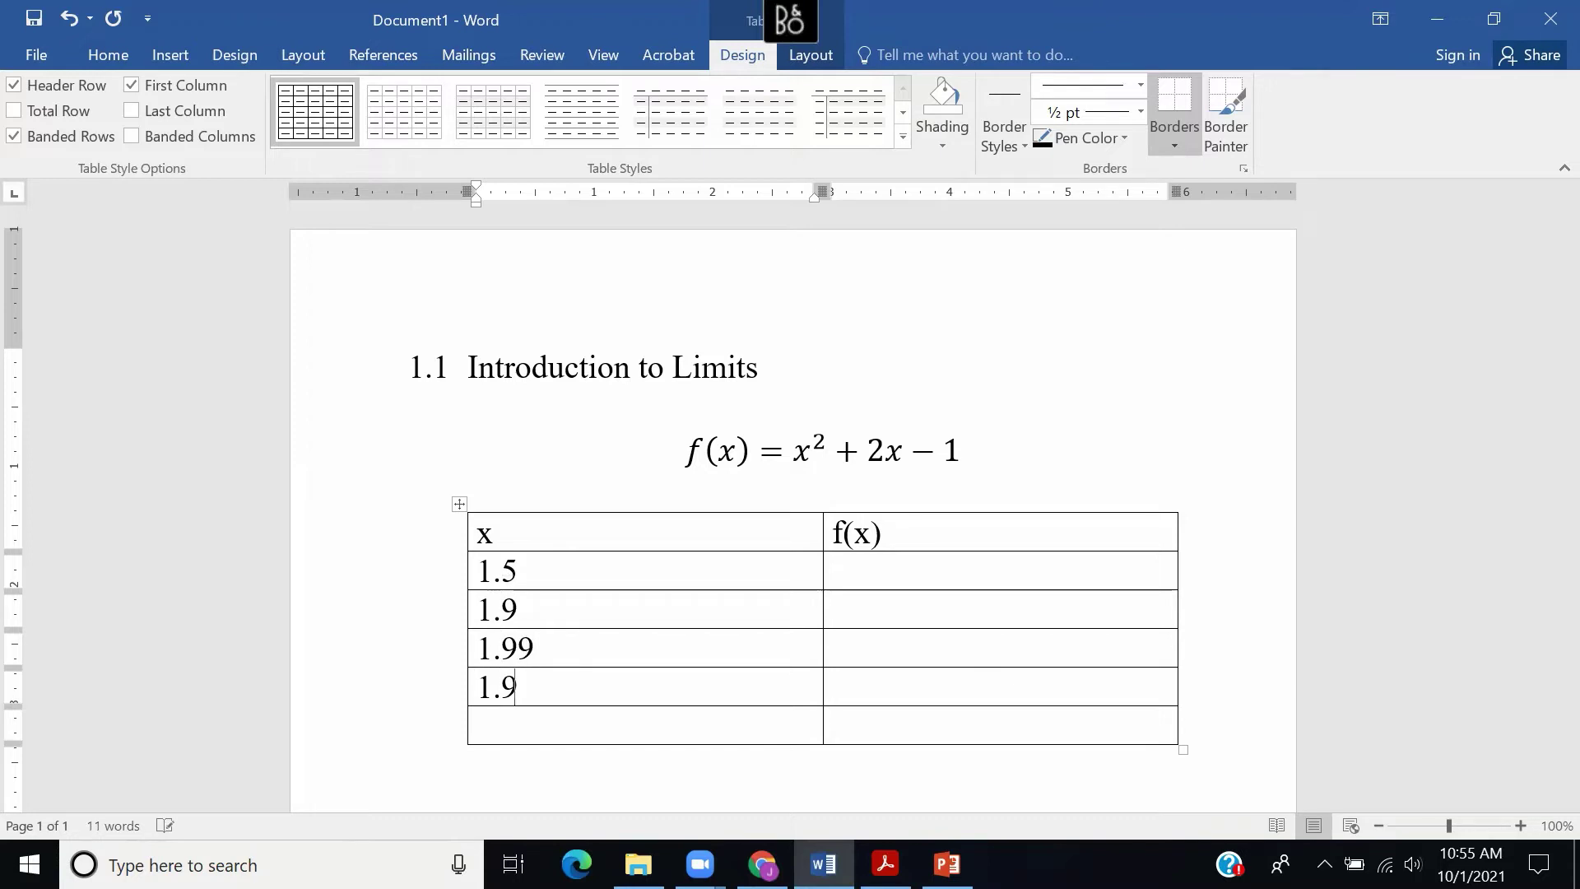
text(99)
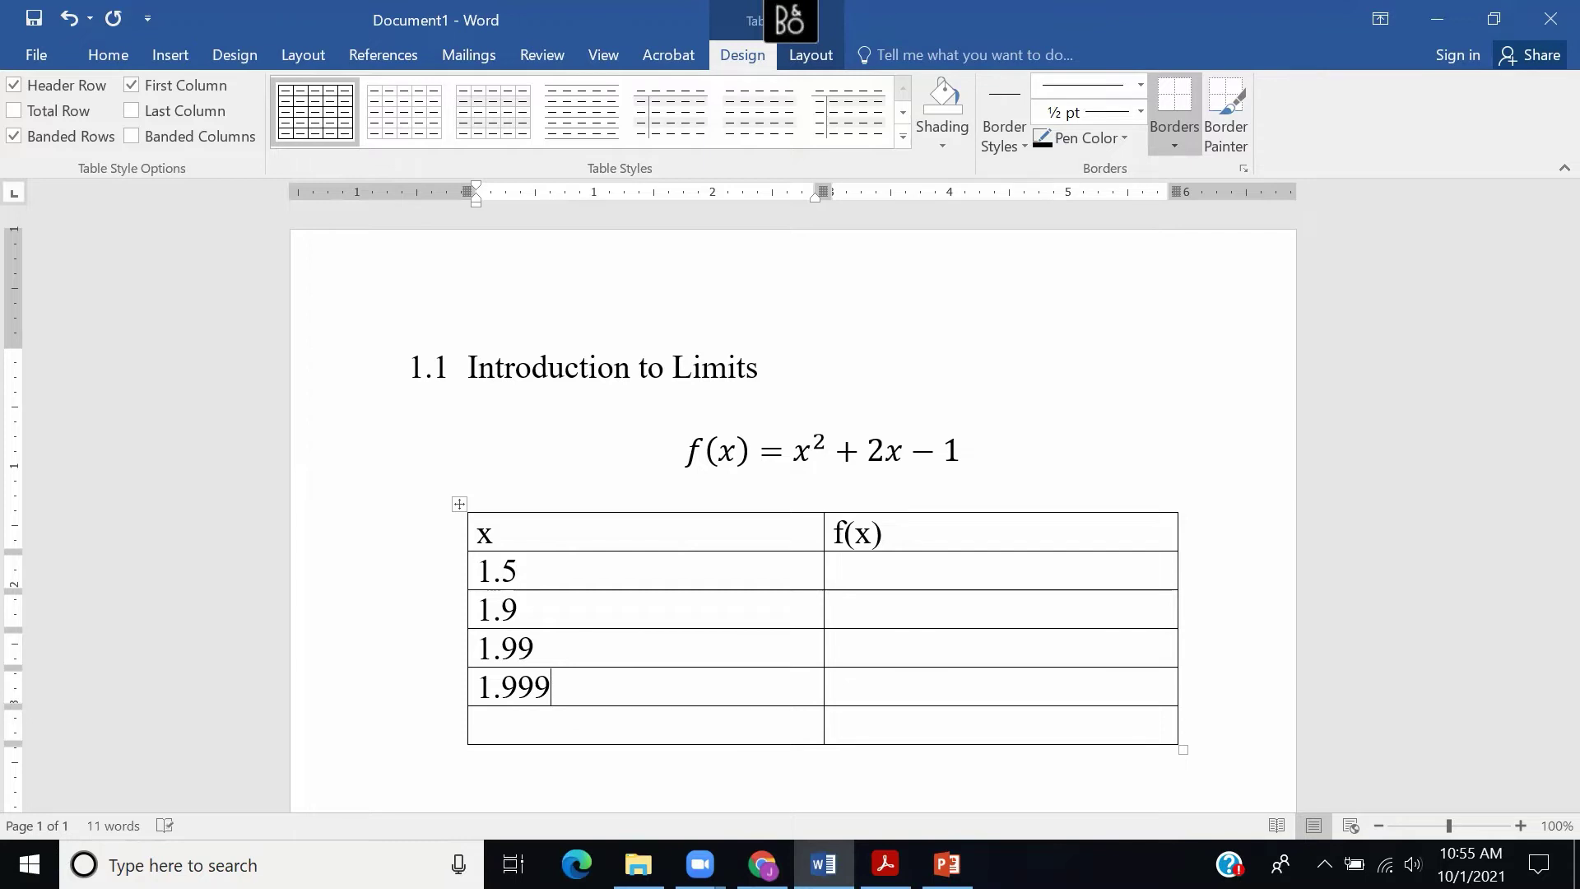
key(Down)
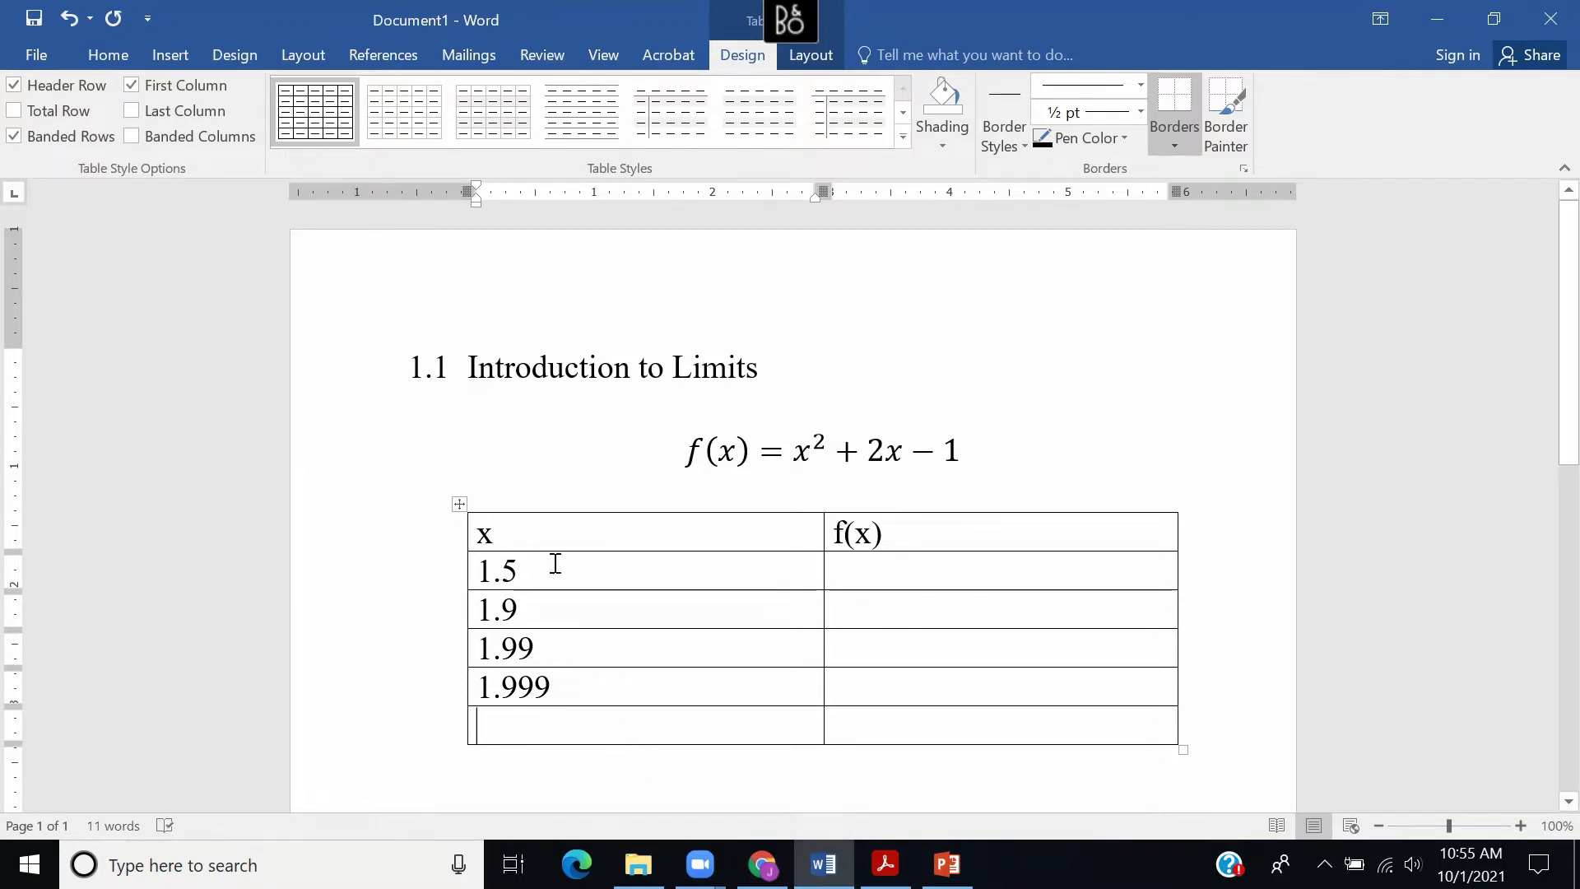
Enter 4.25 as an equation in the f(x) cell beside x = 1.5, trimming the 'f(1.5) =' prefix.
click(856, 568)
text(f()
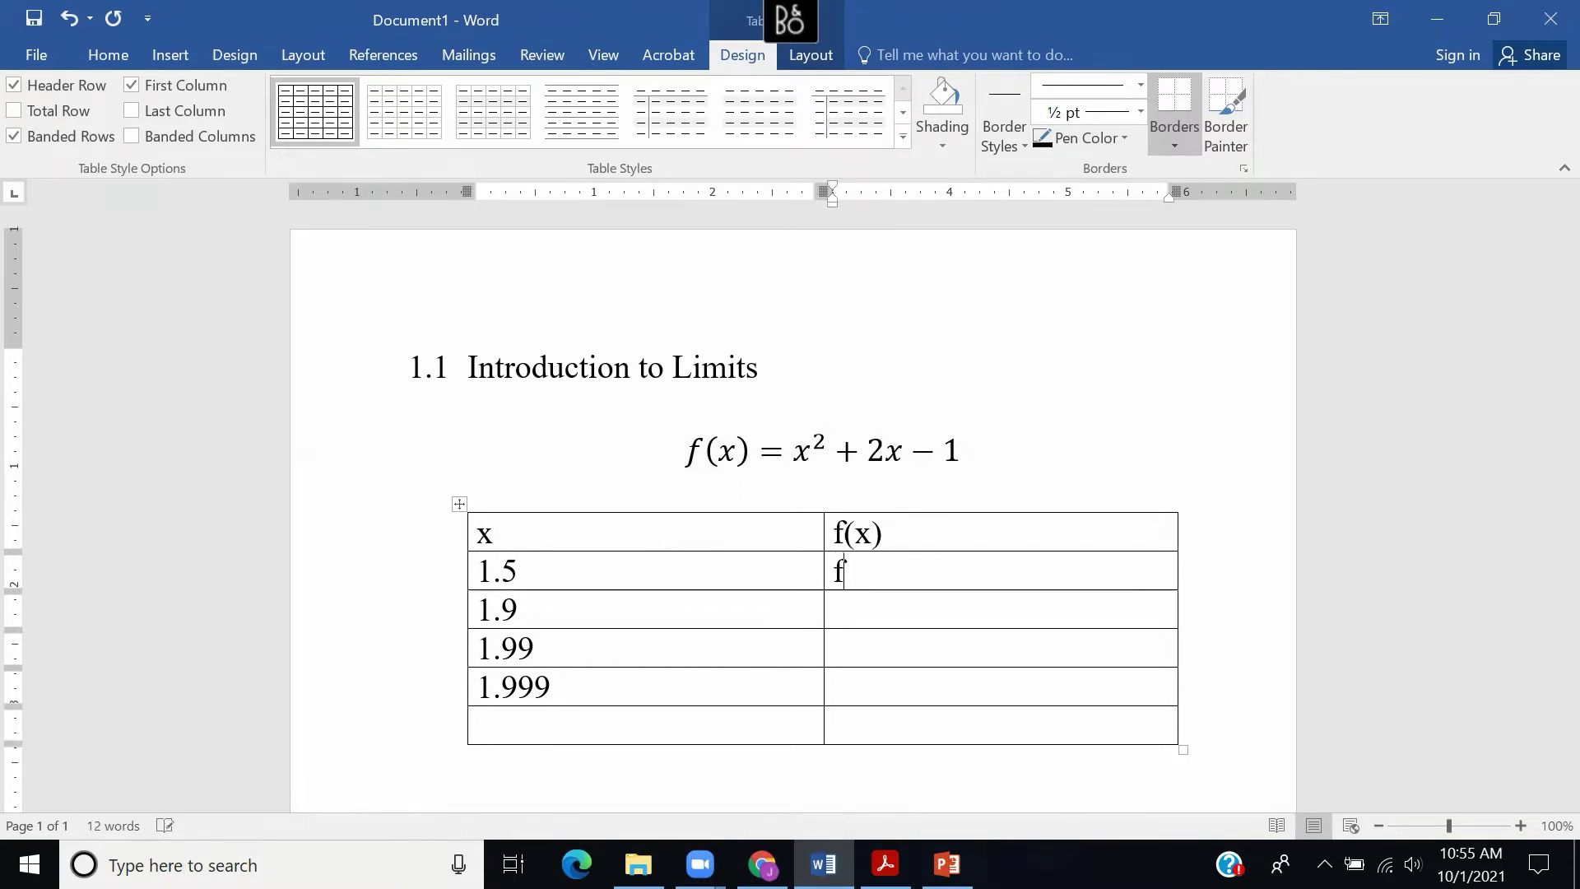
key(BackSpace)
key(BackSpace)
key(alt+equal)
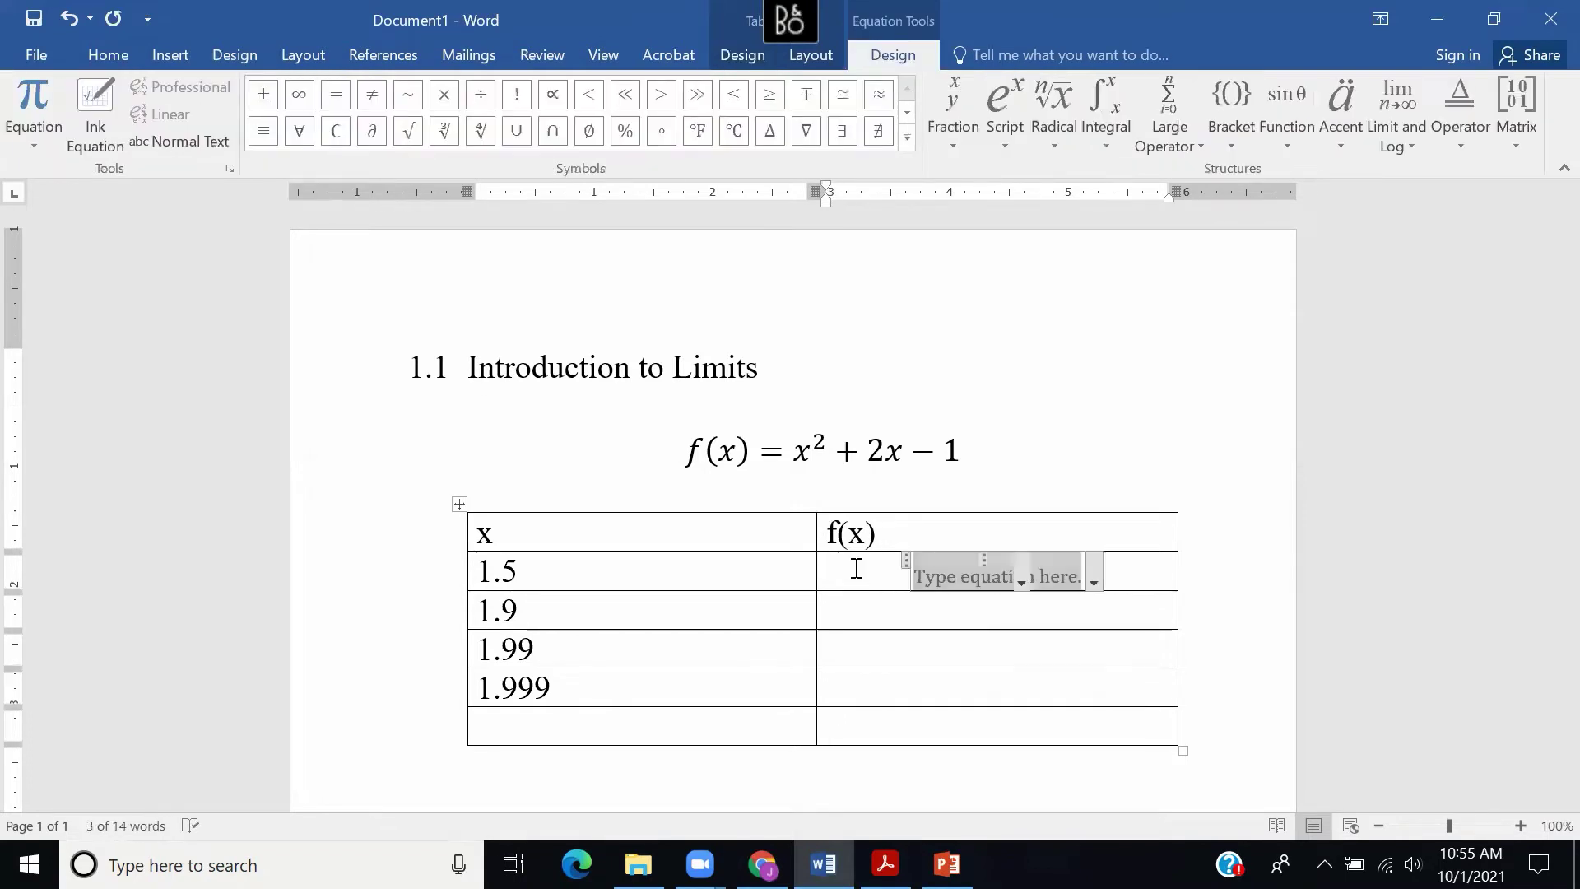
text(f(1.5) =)
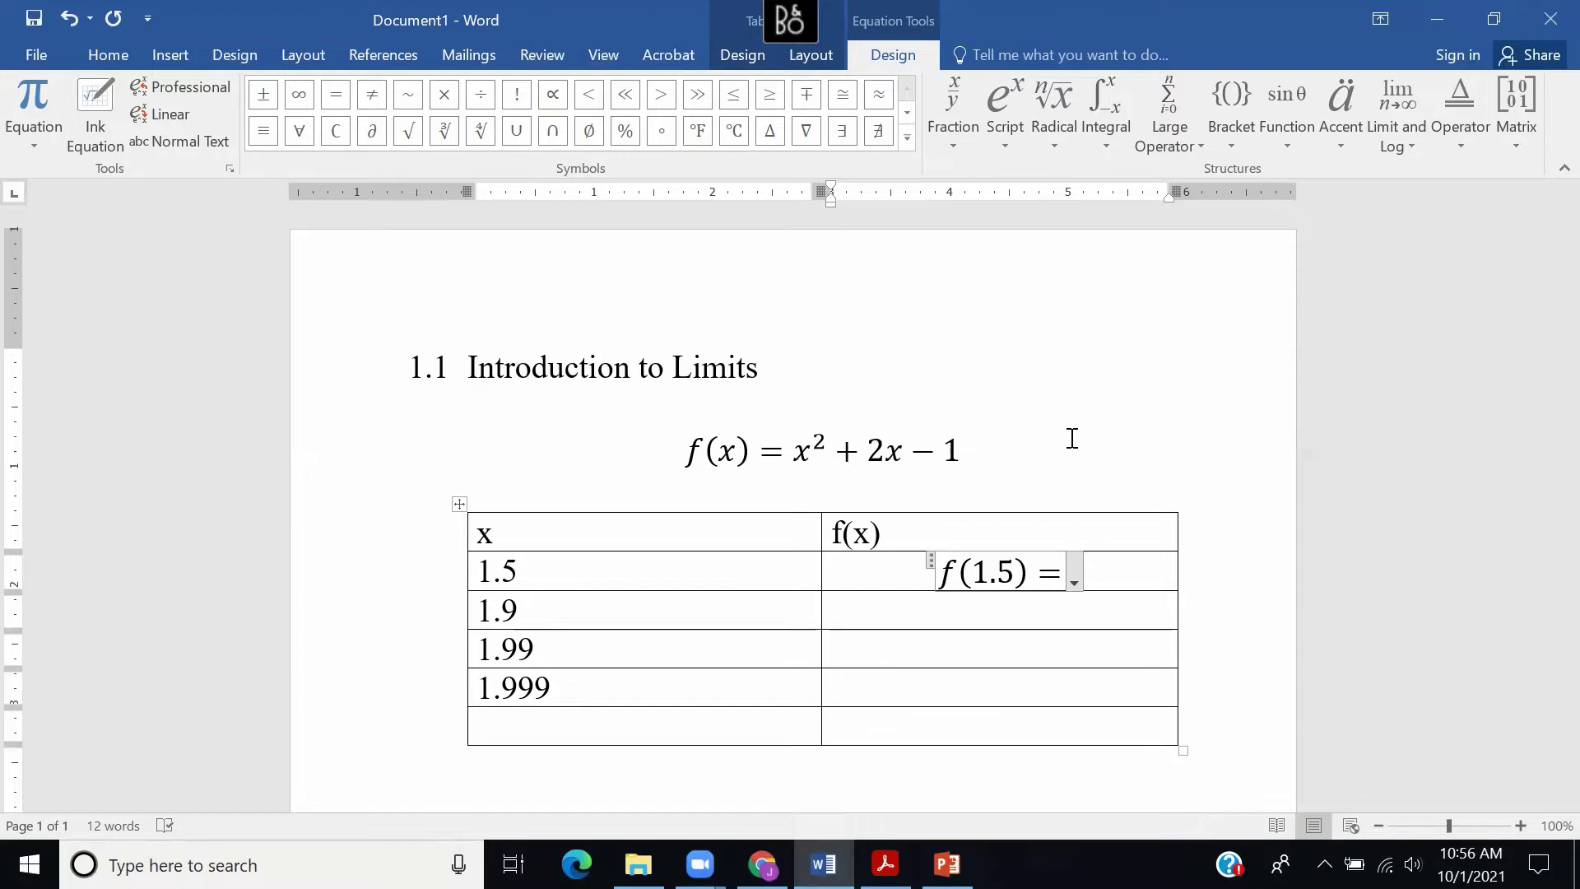
text(4.25)
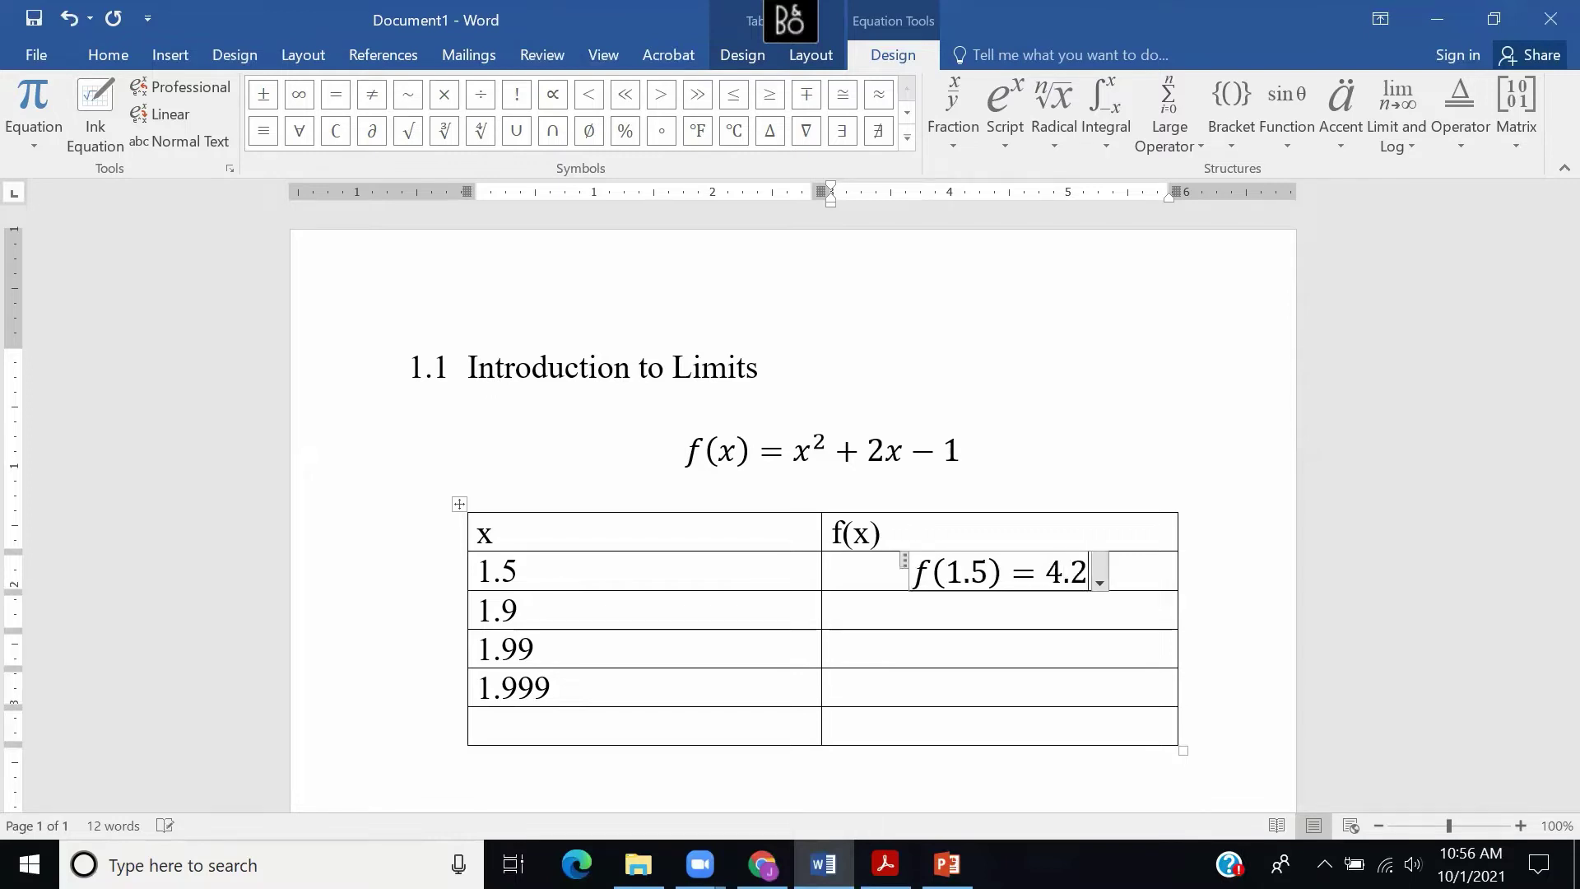
key(Right)
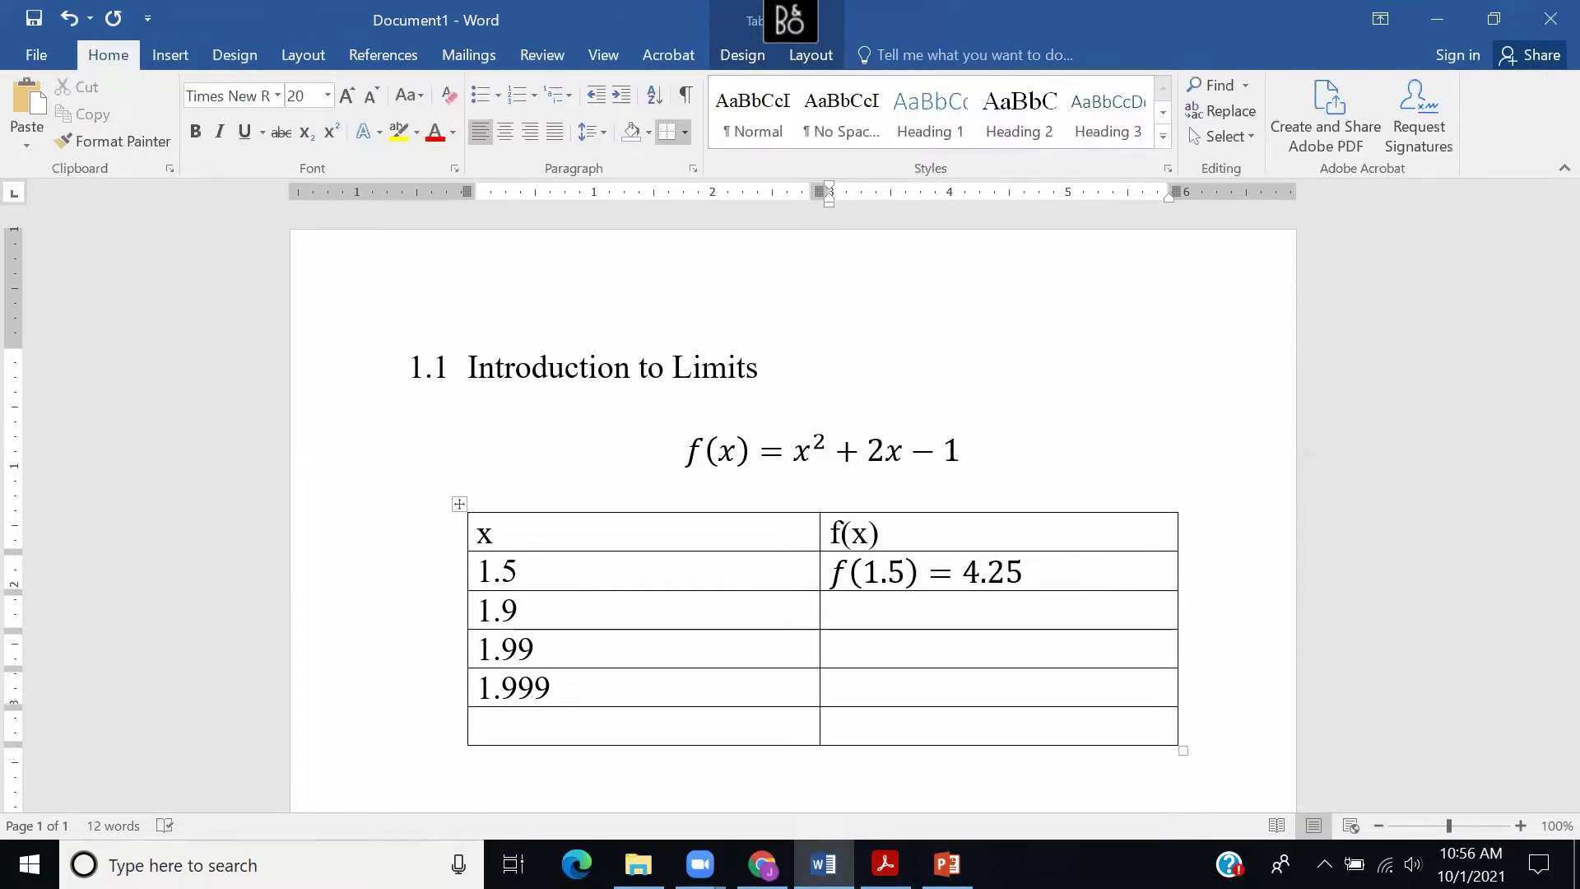
key(Left)
key(Left)
key(Left)
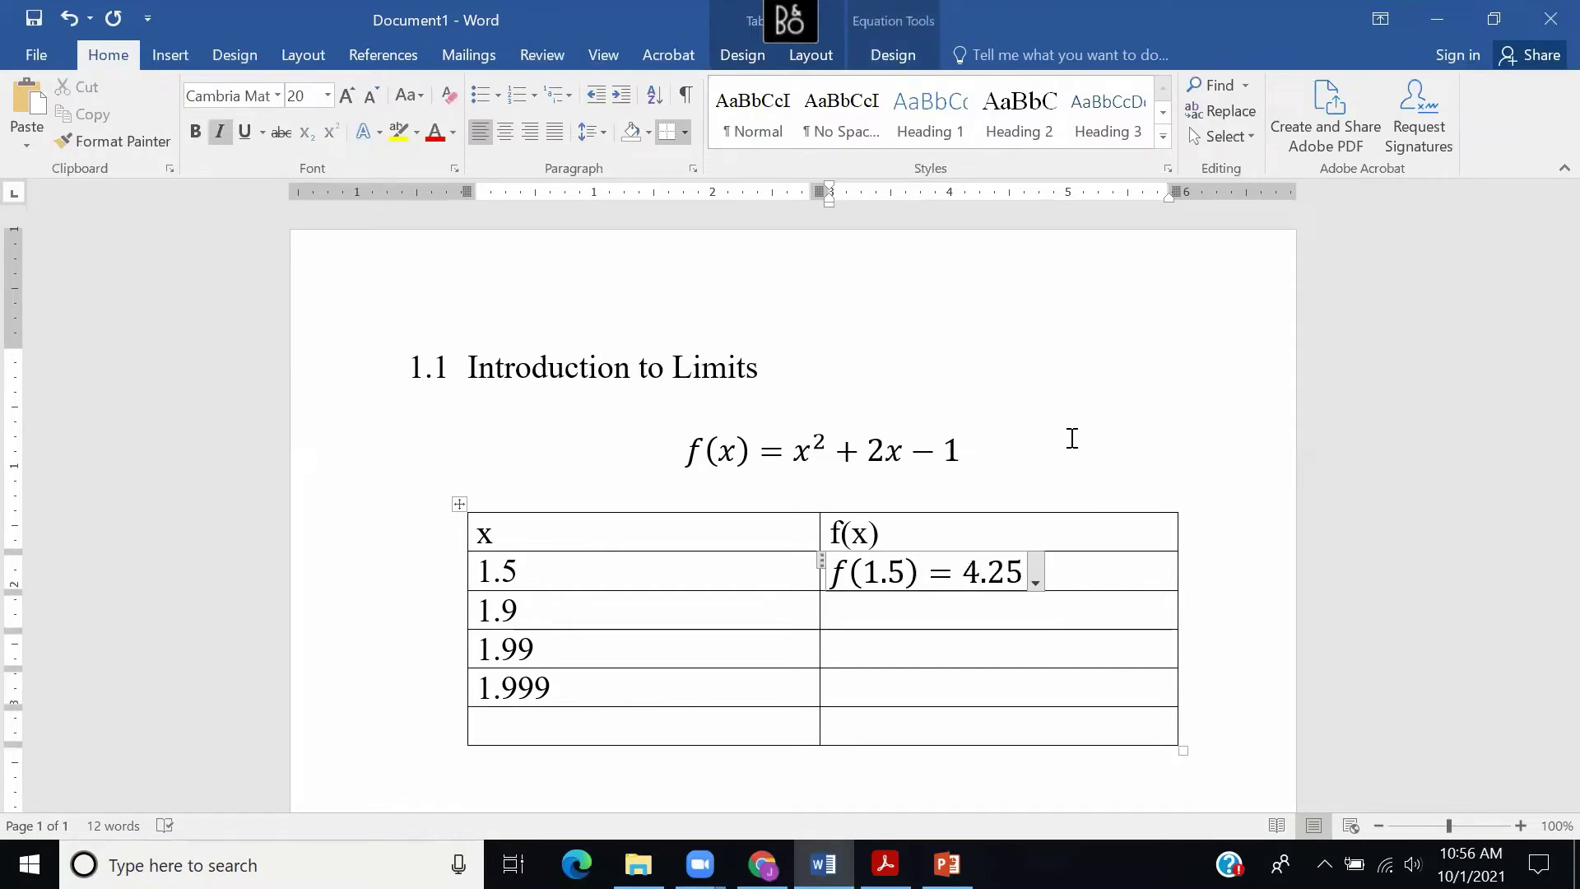
key(BackSpace)
key(BackSpace)
key(BackSpace)
key(Delete)
click(911, 620)
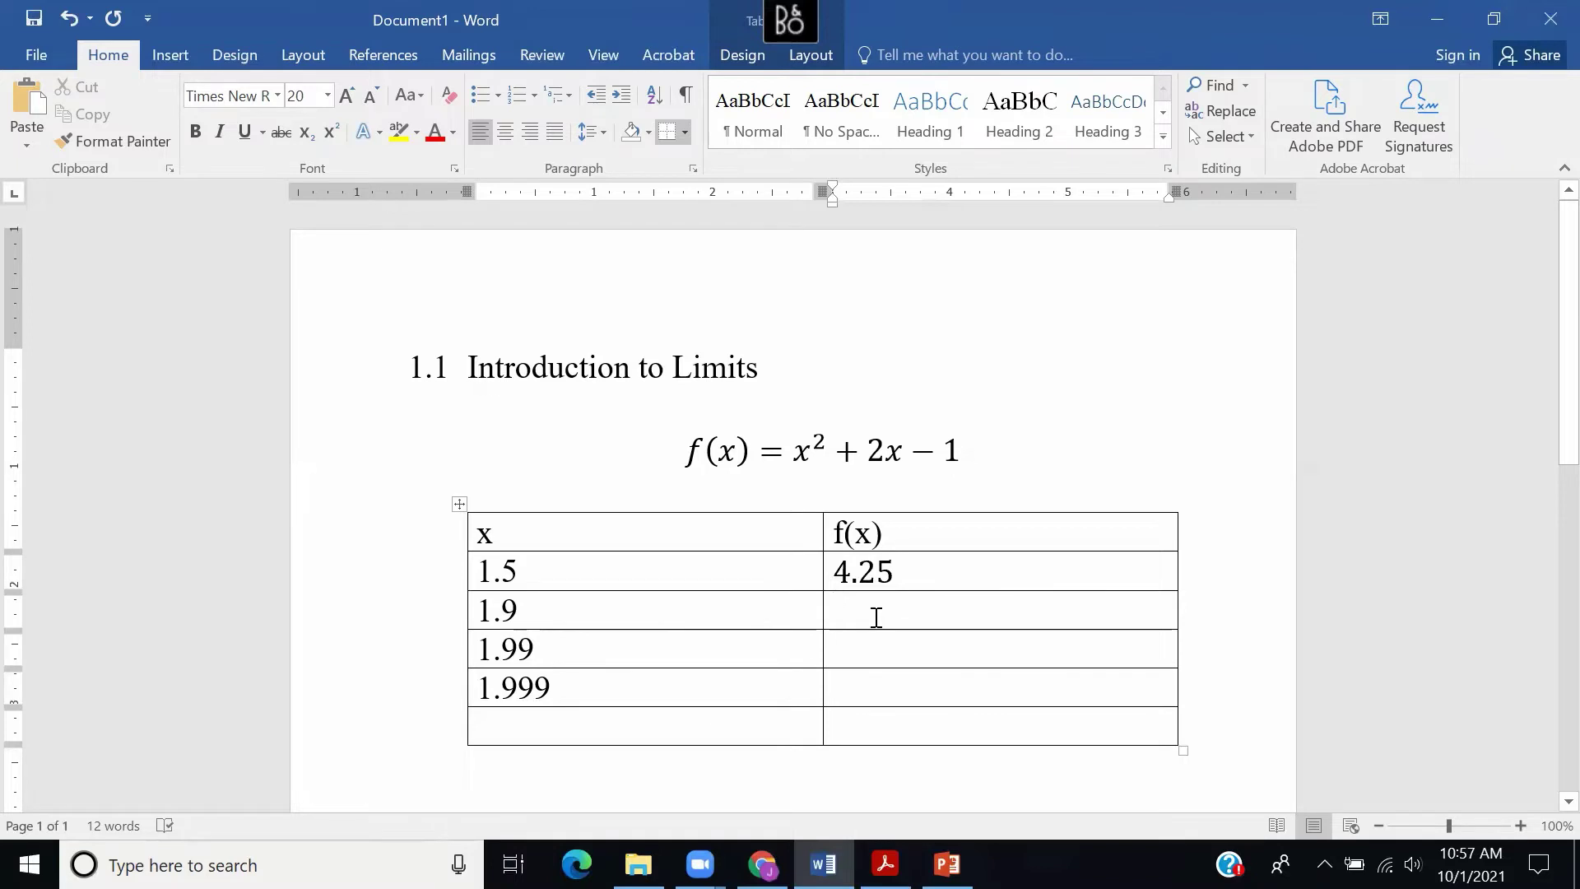
Fill the f(x) cells with 6.41, 6.9401 and 6.994001, correcting the mistyped leading 9.
text(6.)
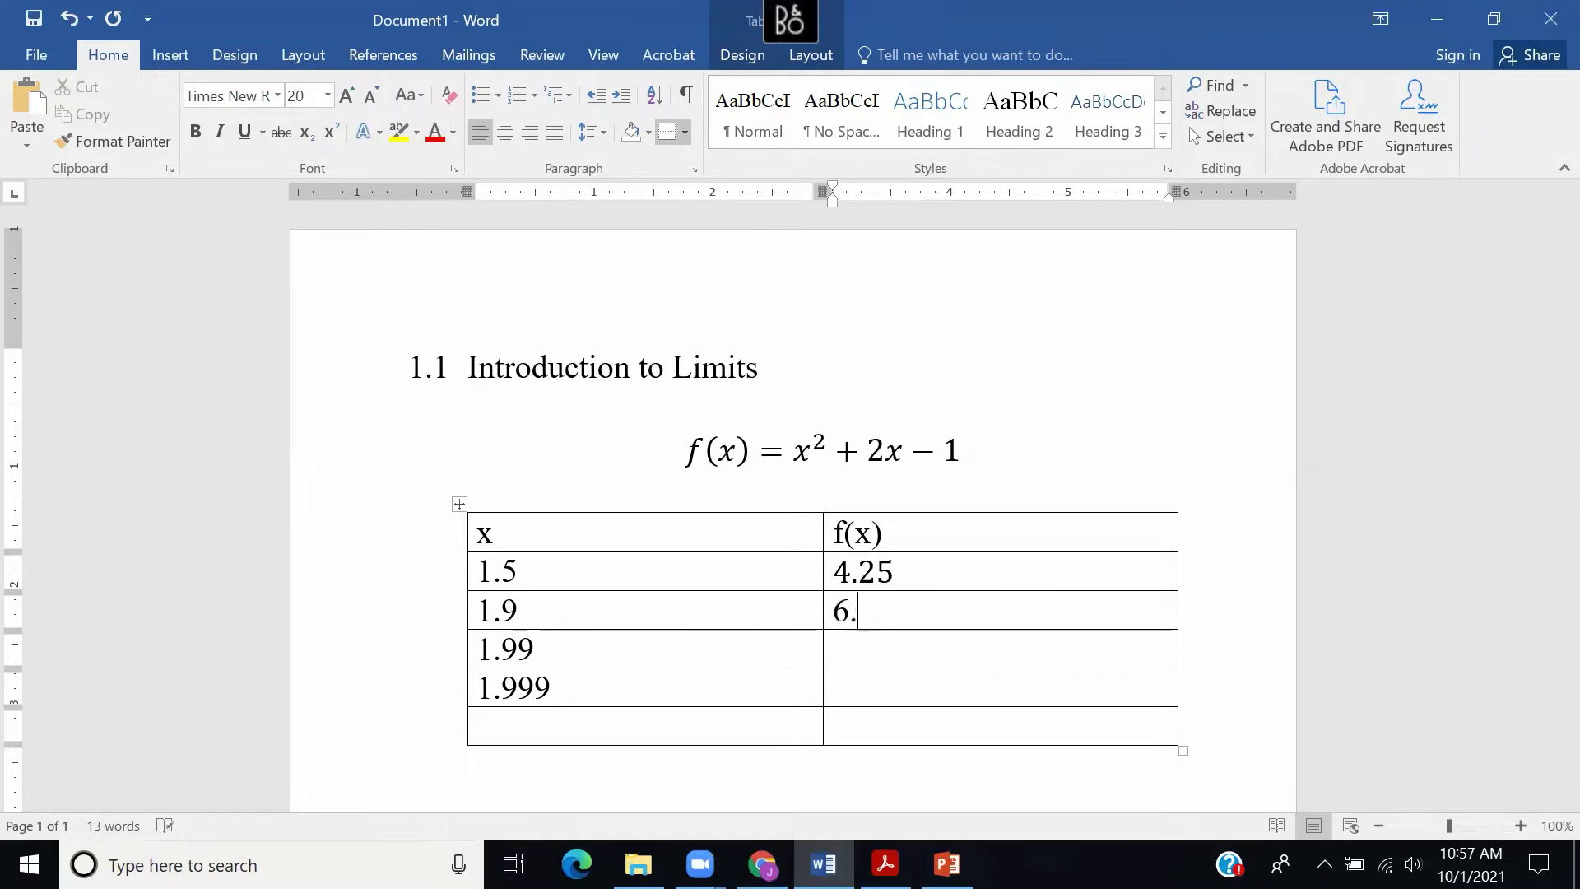
text(41)
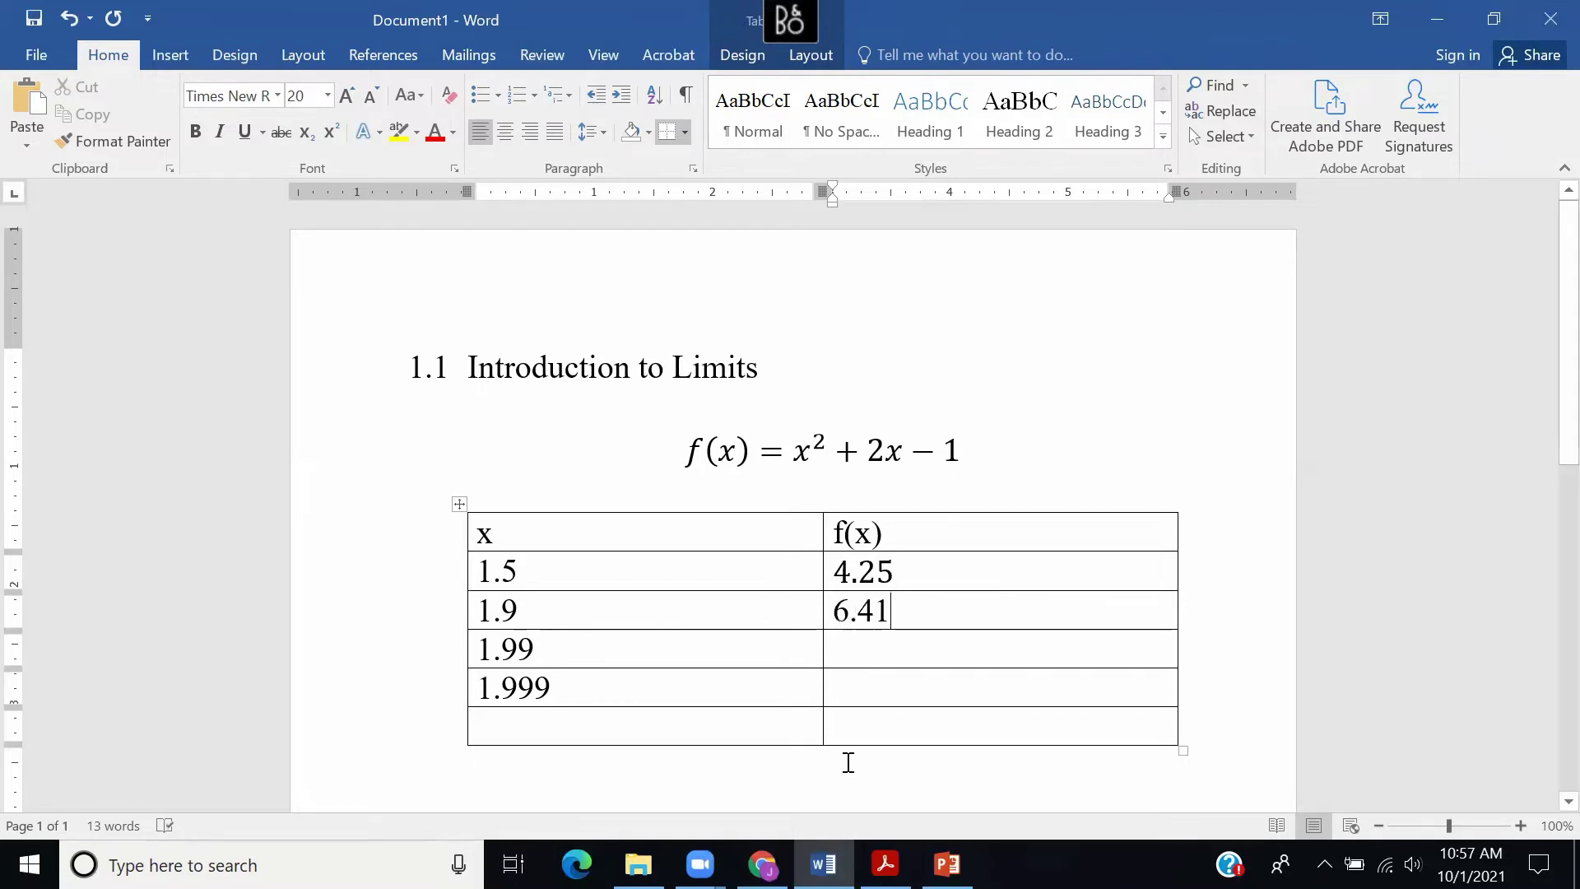
click(846, 654)
text(6.94)
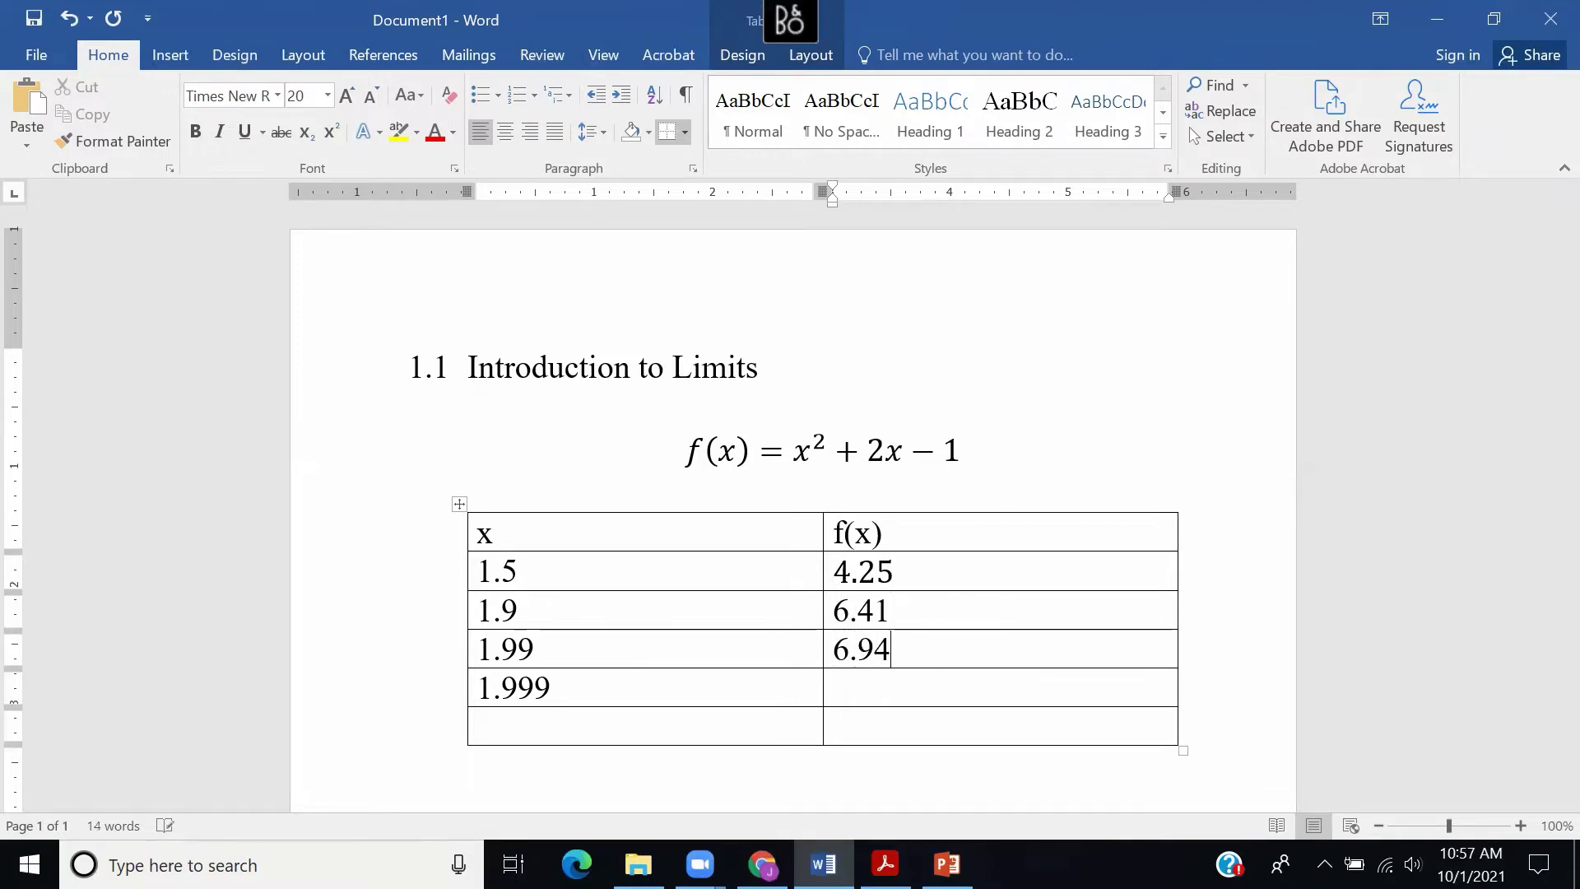
text(01)
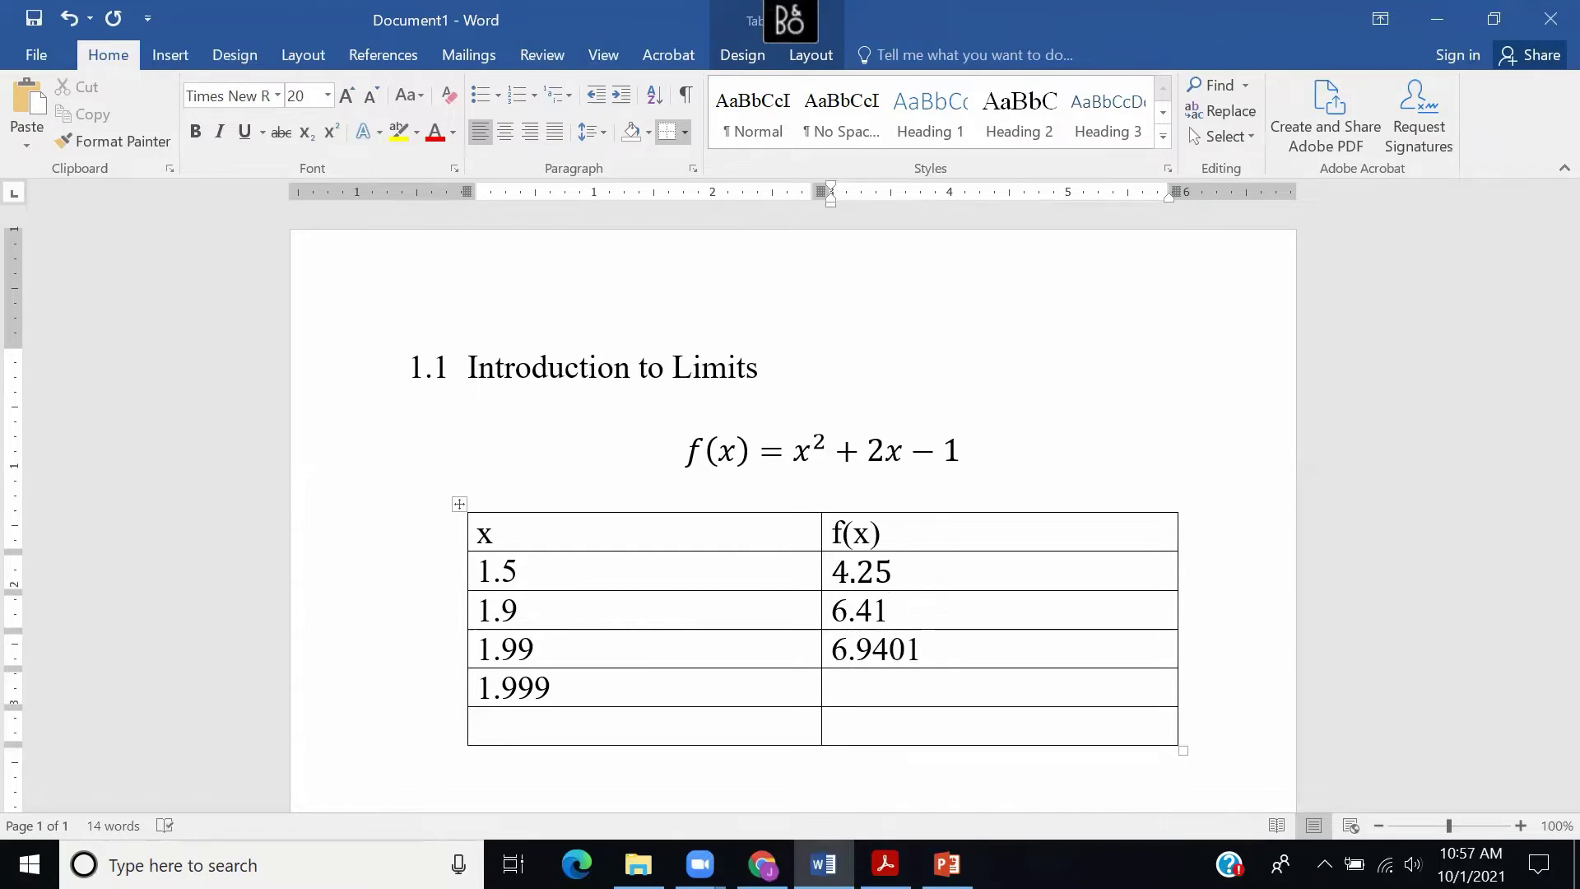
click(863, 686)
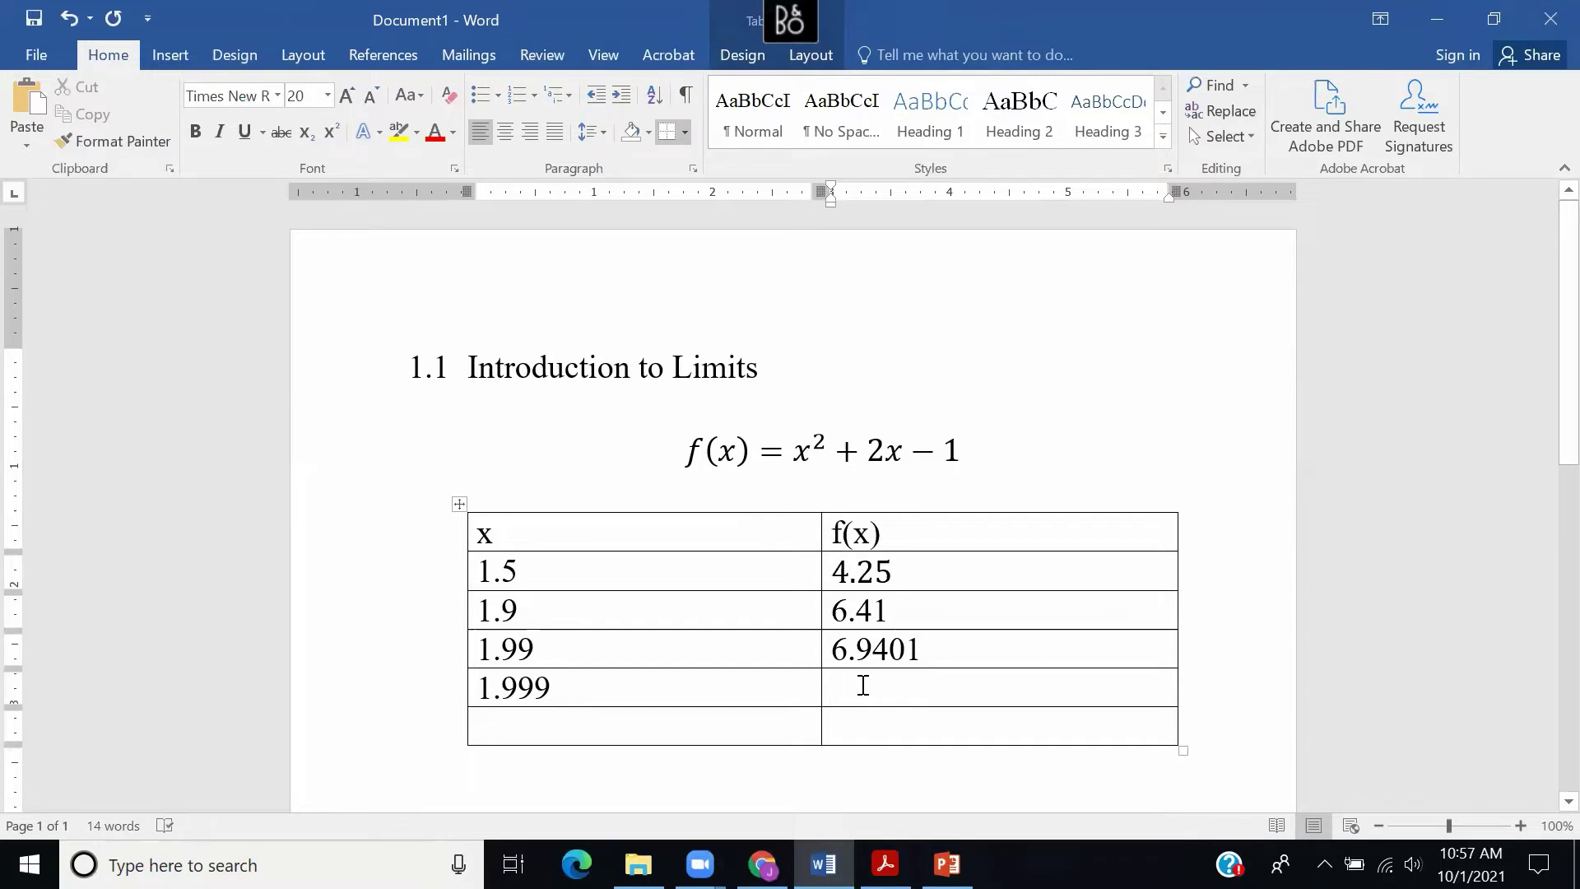
text(9.)
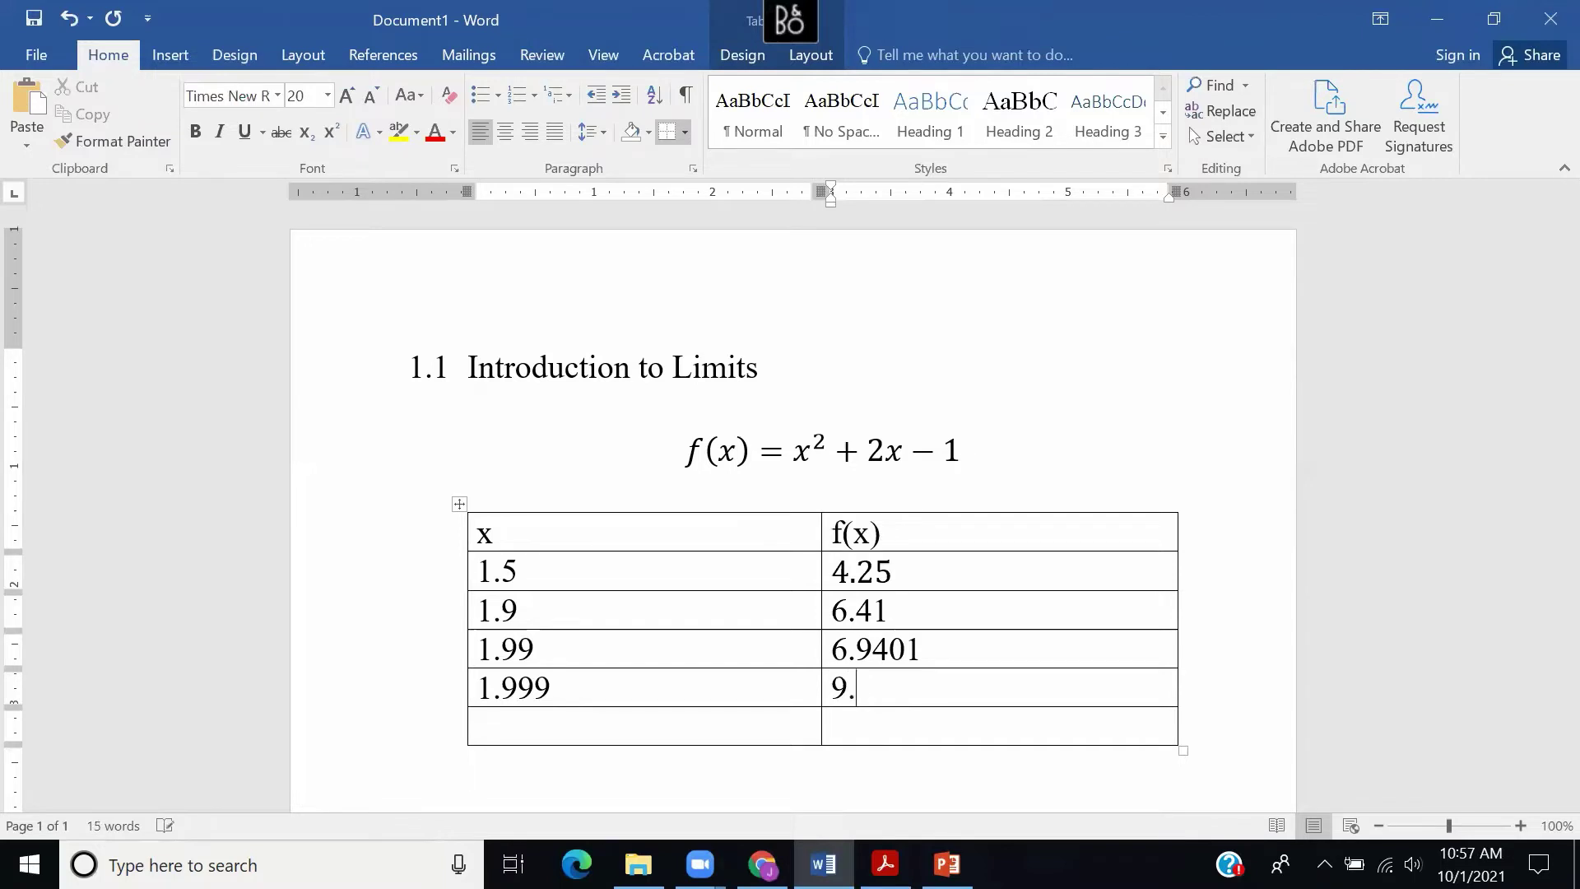
text(994)
text(001)
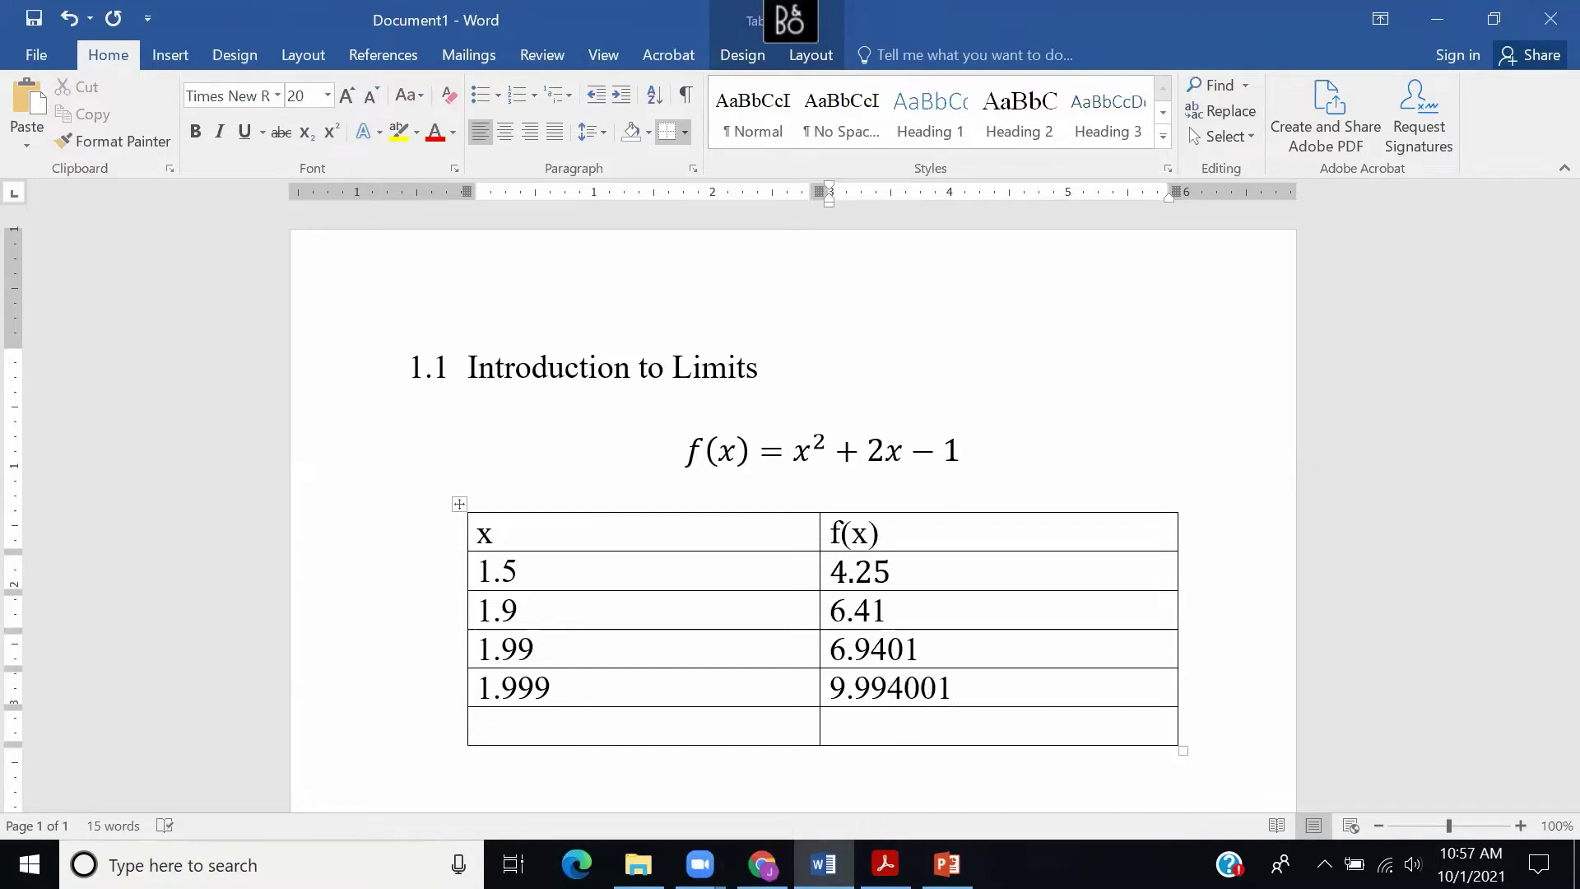
key(Left)
key(Left)
key(Left)
key(BackSpace)
text(6)
Complete the bottom row with x = 1.9999 and f(x) = 6.99940001.
key(Down)
key(Left)
text(1.9)
text(999)
key(Tab)
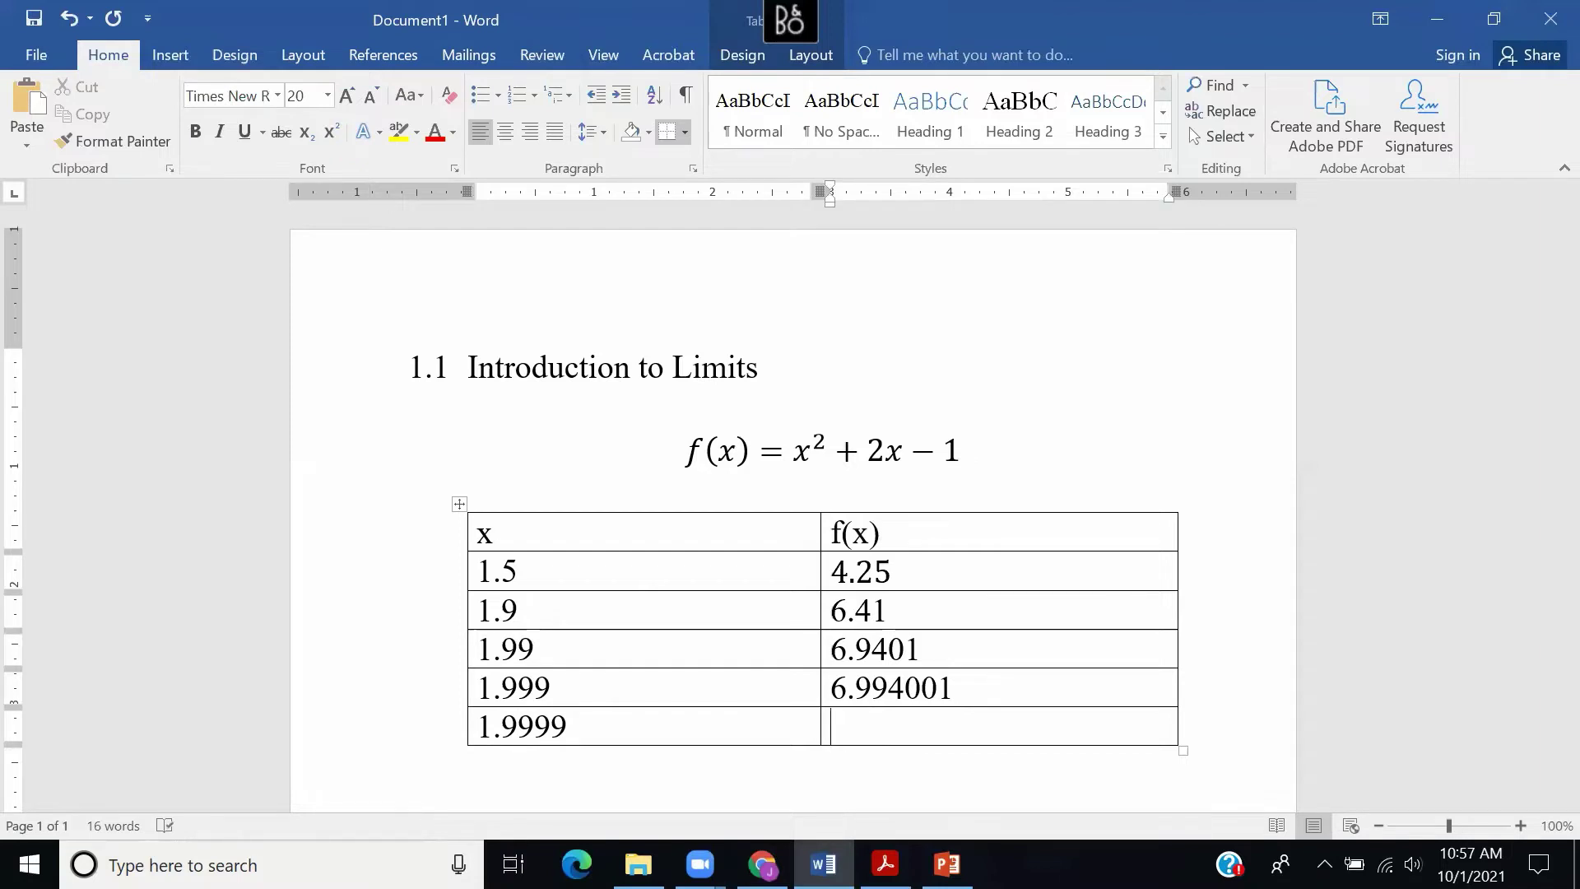
text(6.999)
text(40001)
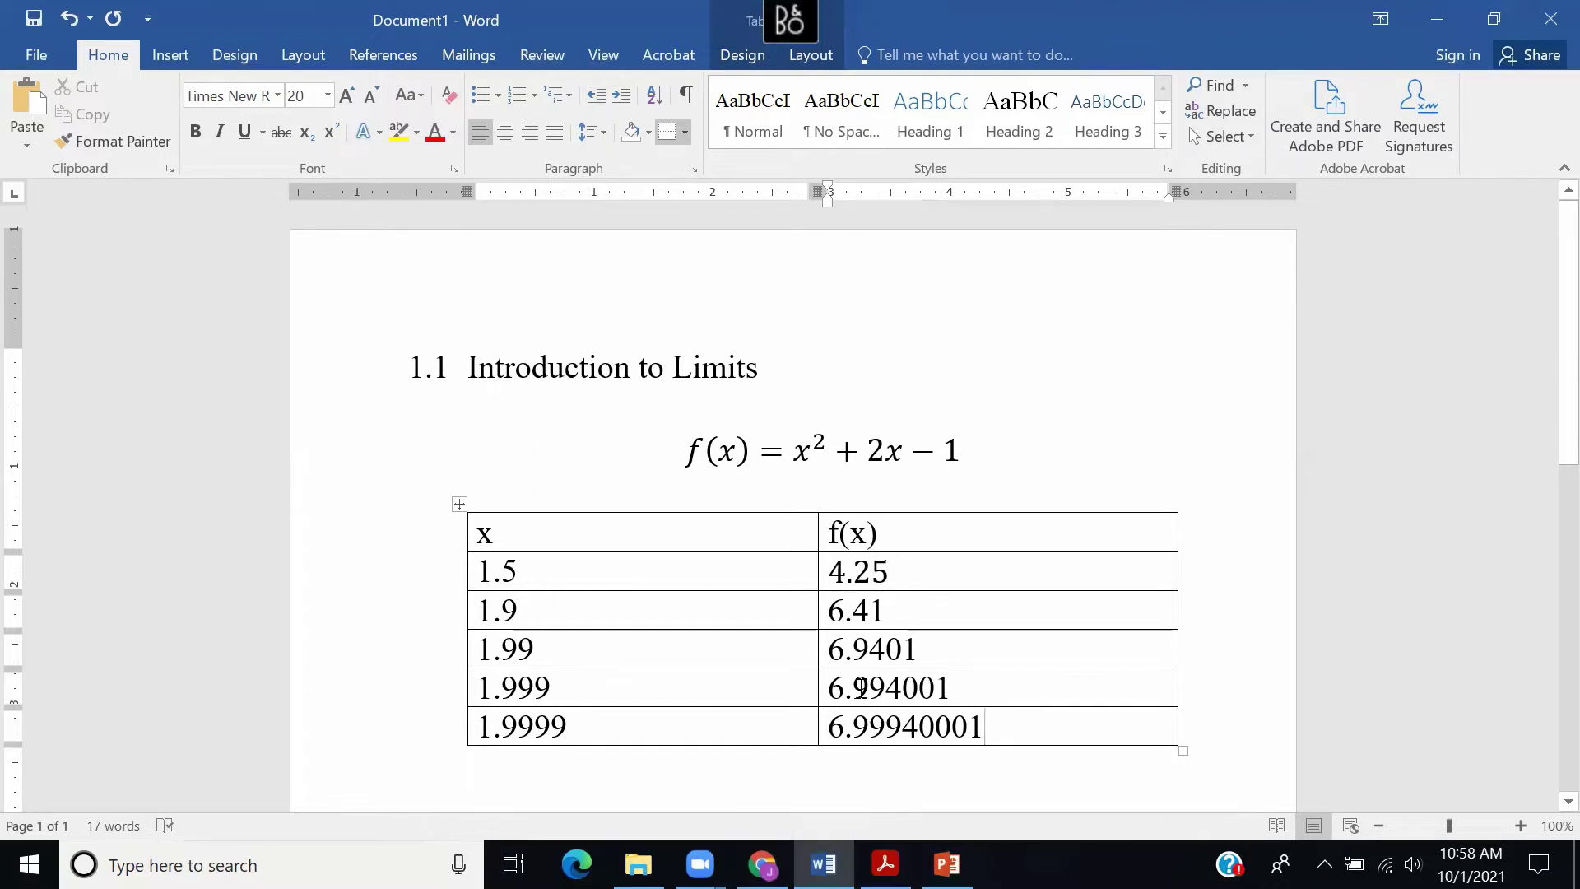
Insert a second two-column, six-row table below the first table.
scroll(858, 683, down, 1)
scroll(857, 683, down, 2)
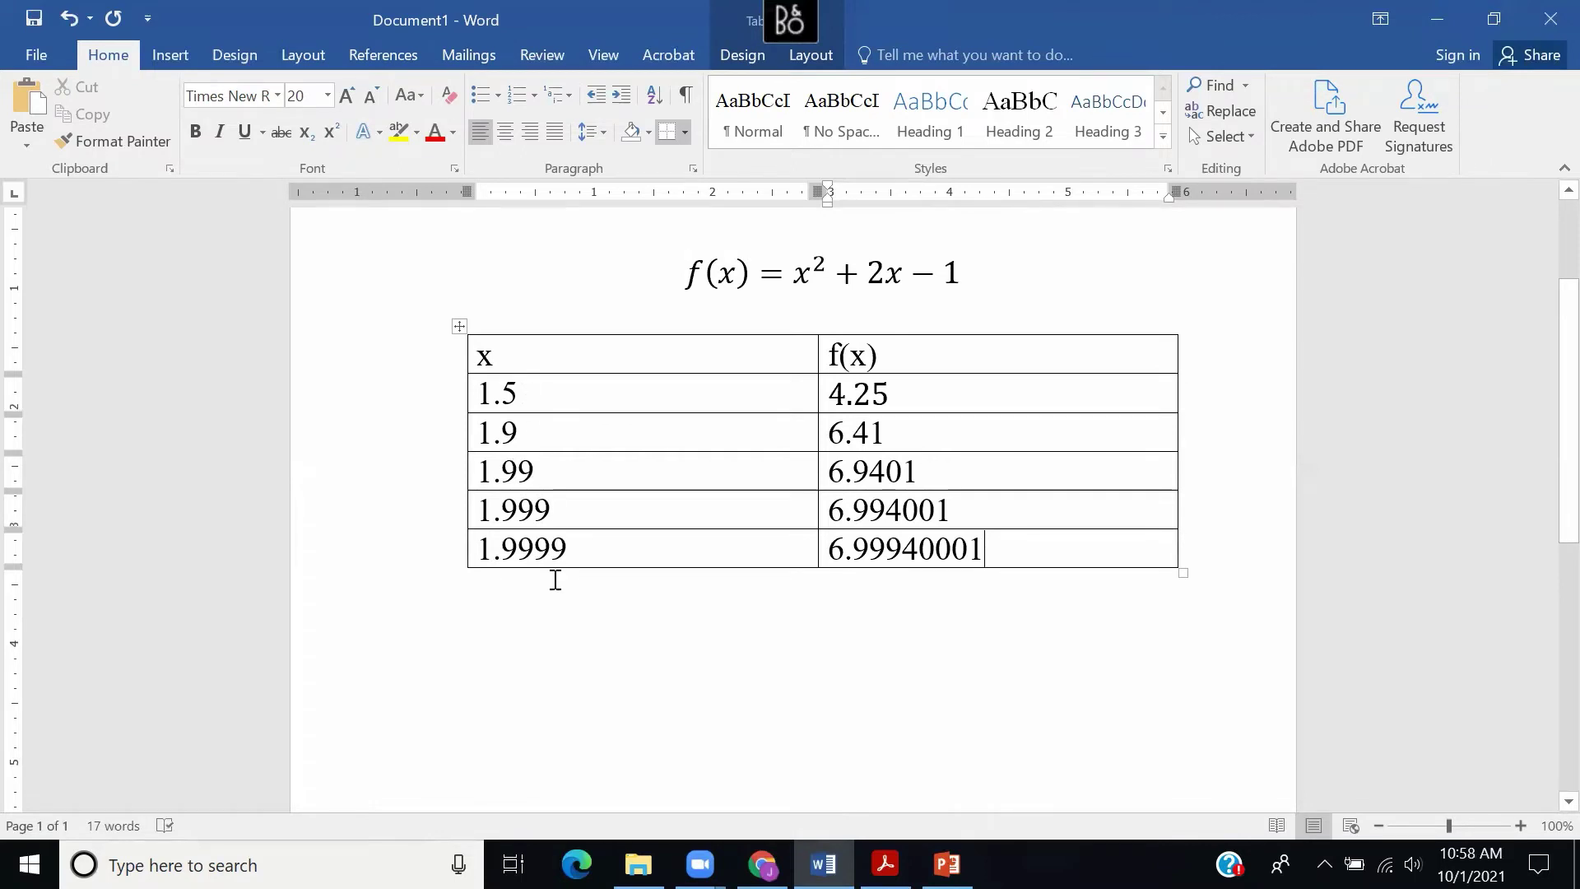
click(539, 633)
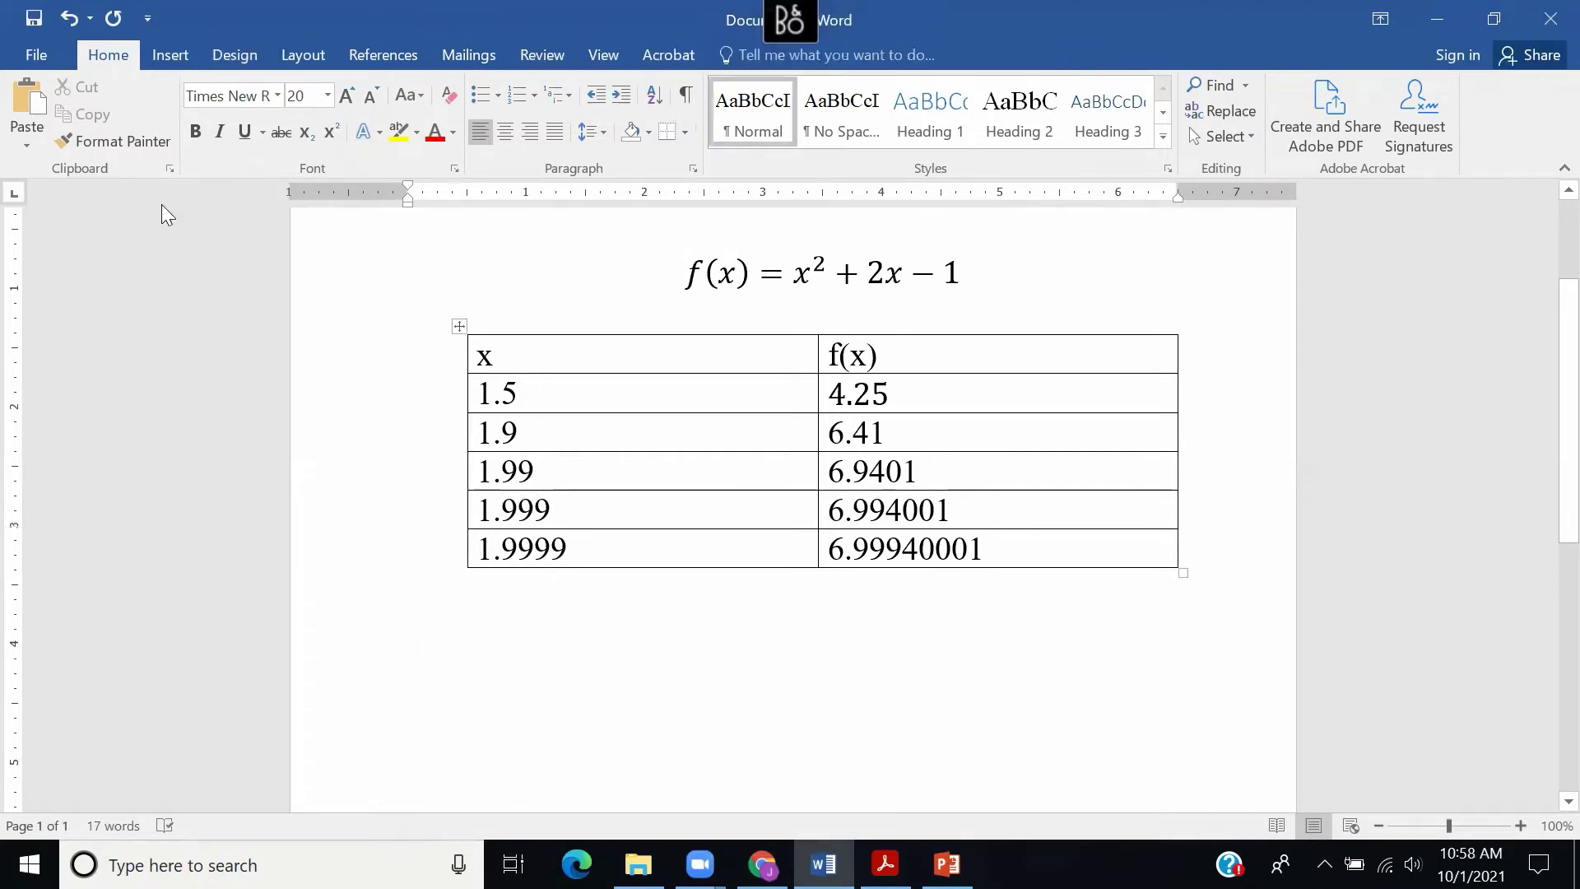
click(157, 56)
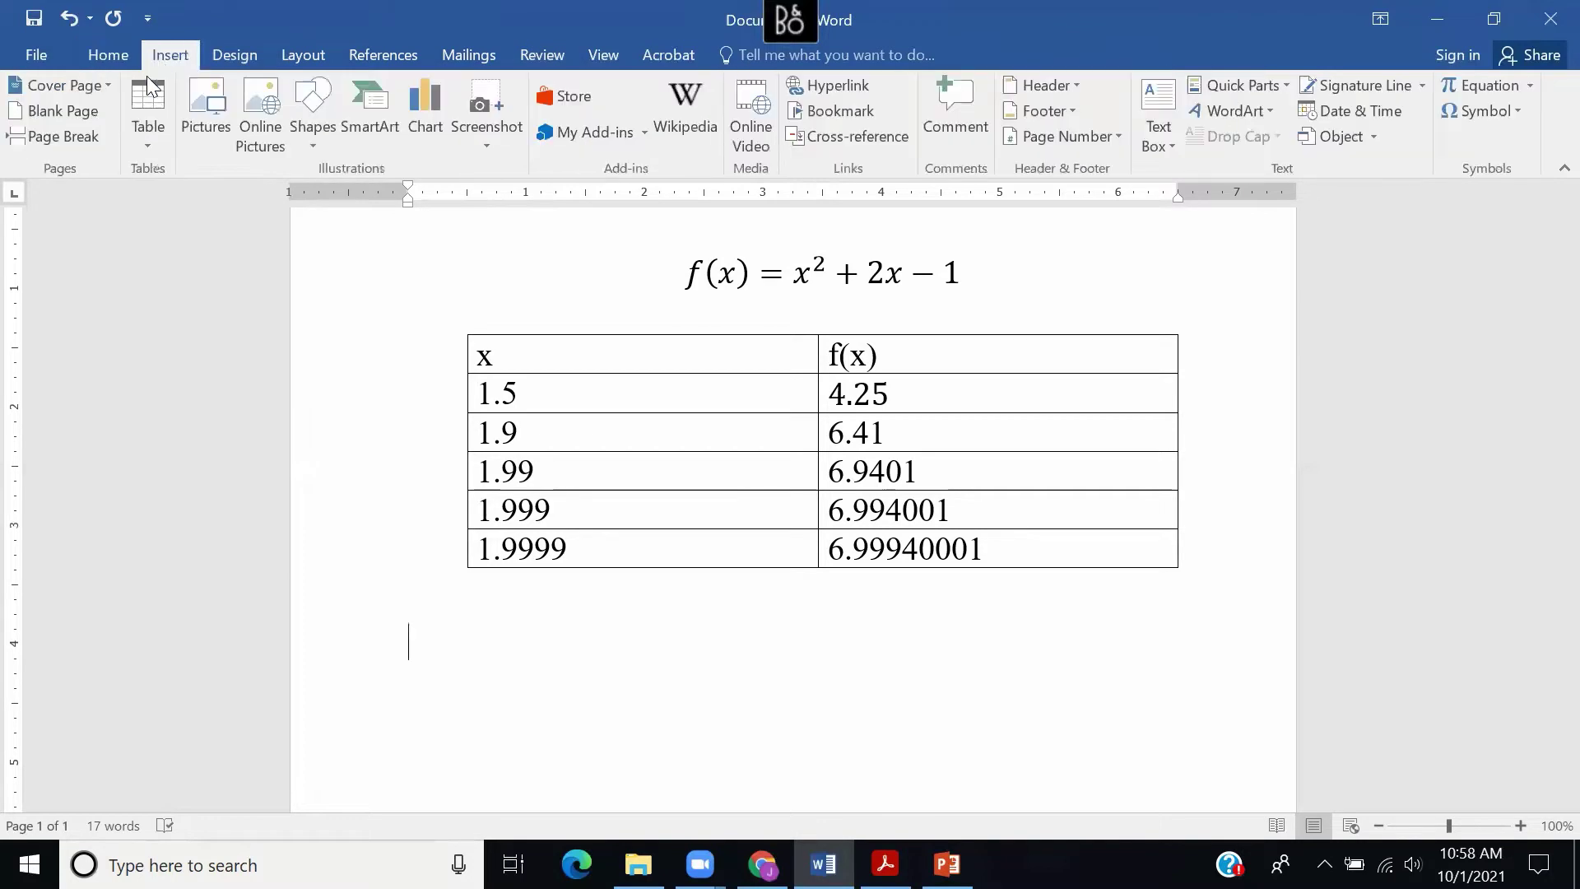
click(151, 118)
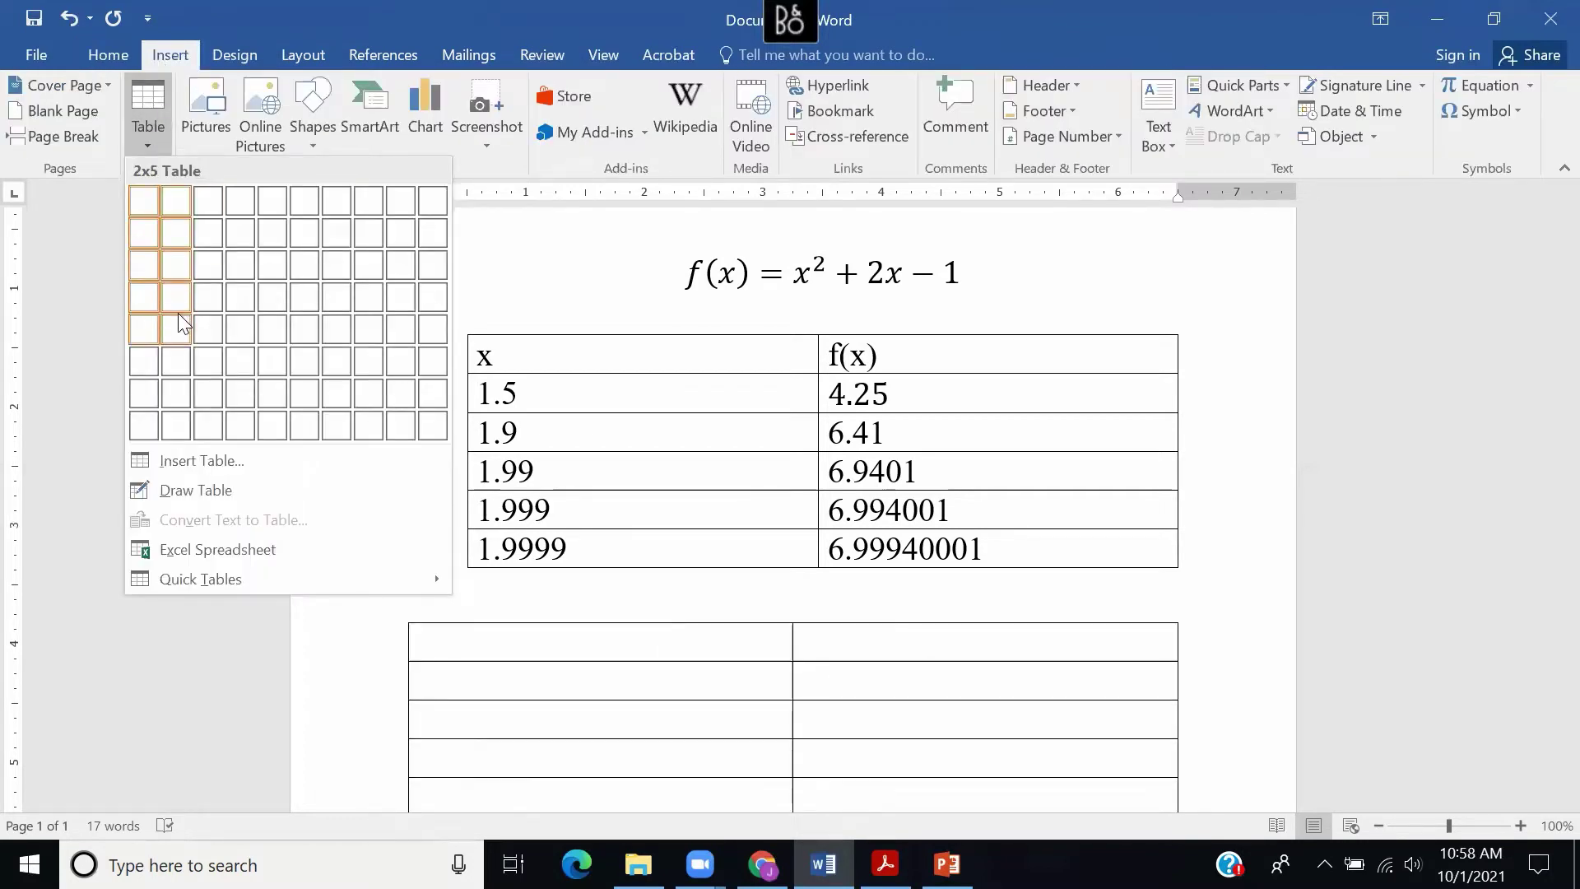
click(178, 356)
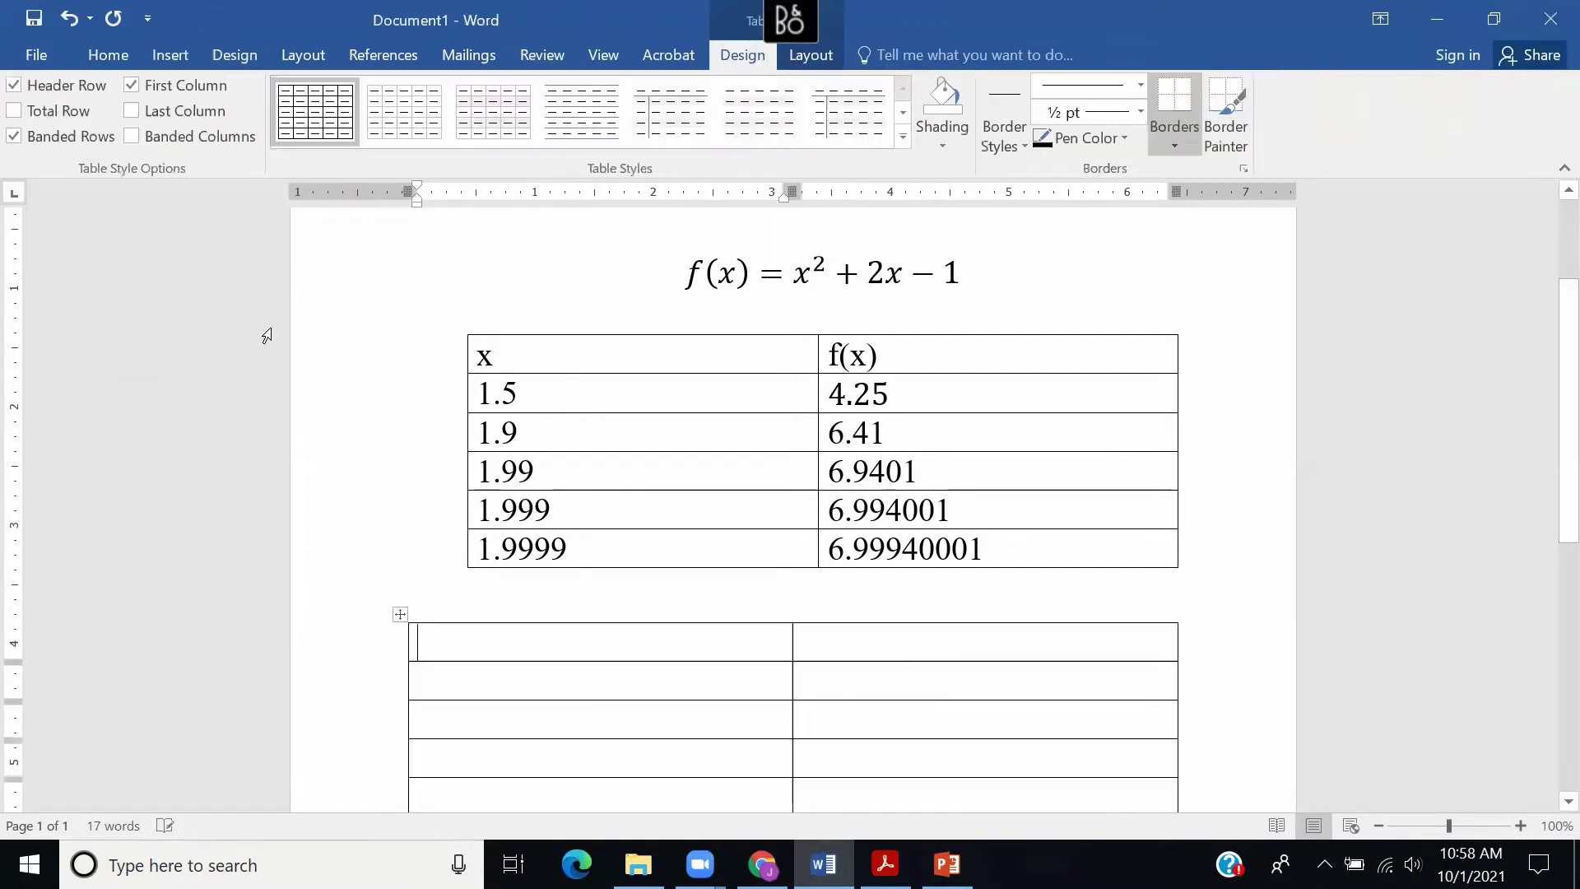
scroll(267, 335, down, 3)
Head the new table's columns x and f(x), fixing the capital F.
text(x)
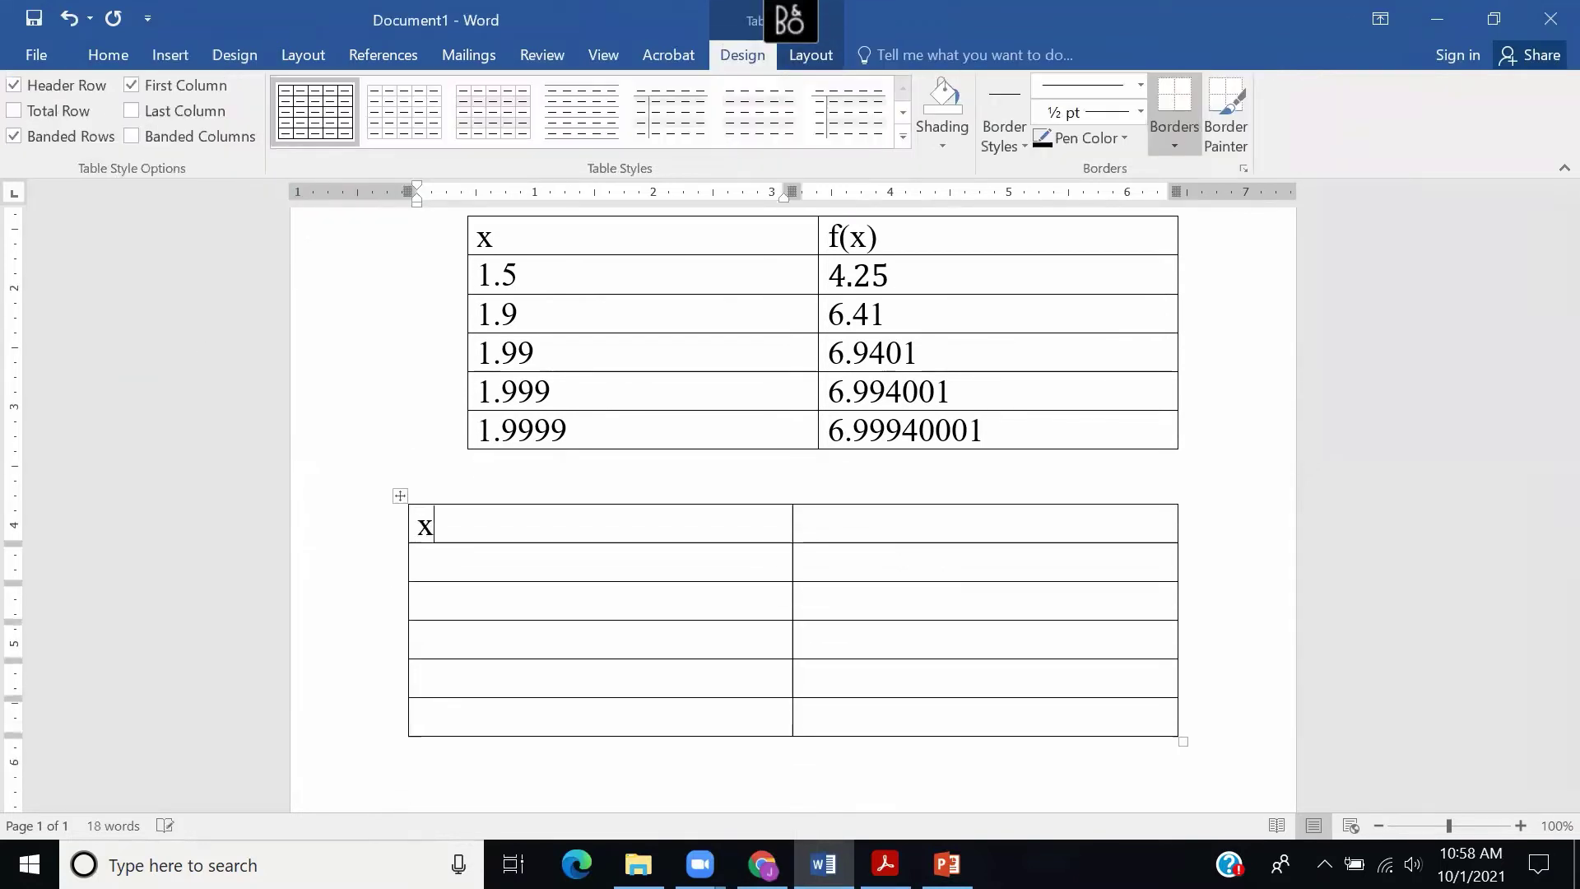
key(Tab)
text(F(x))
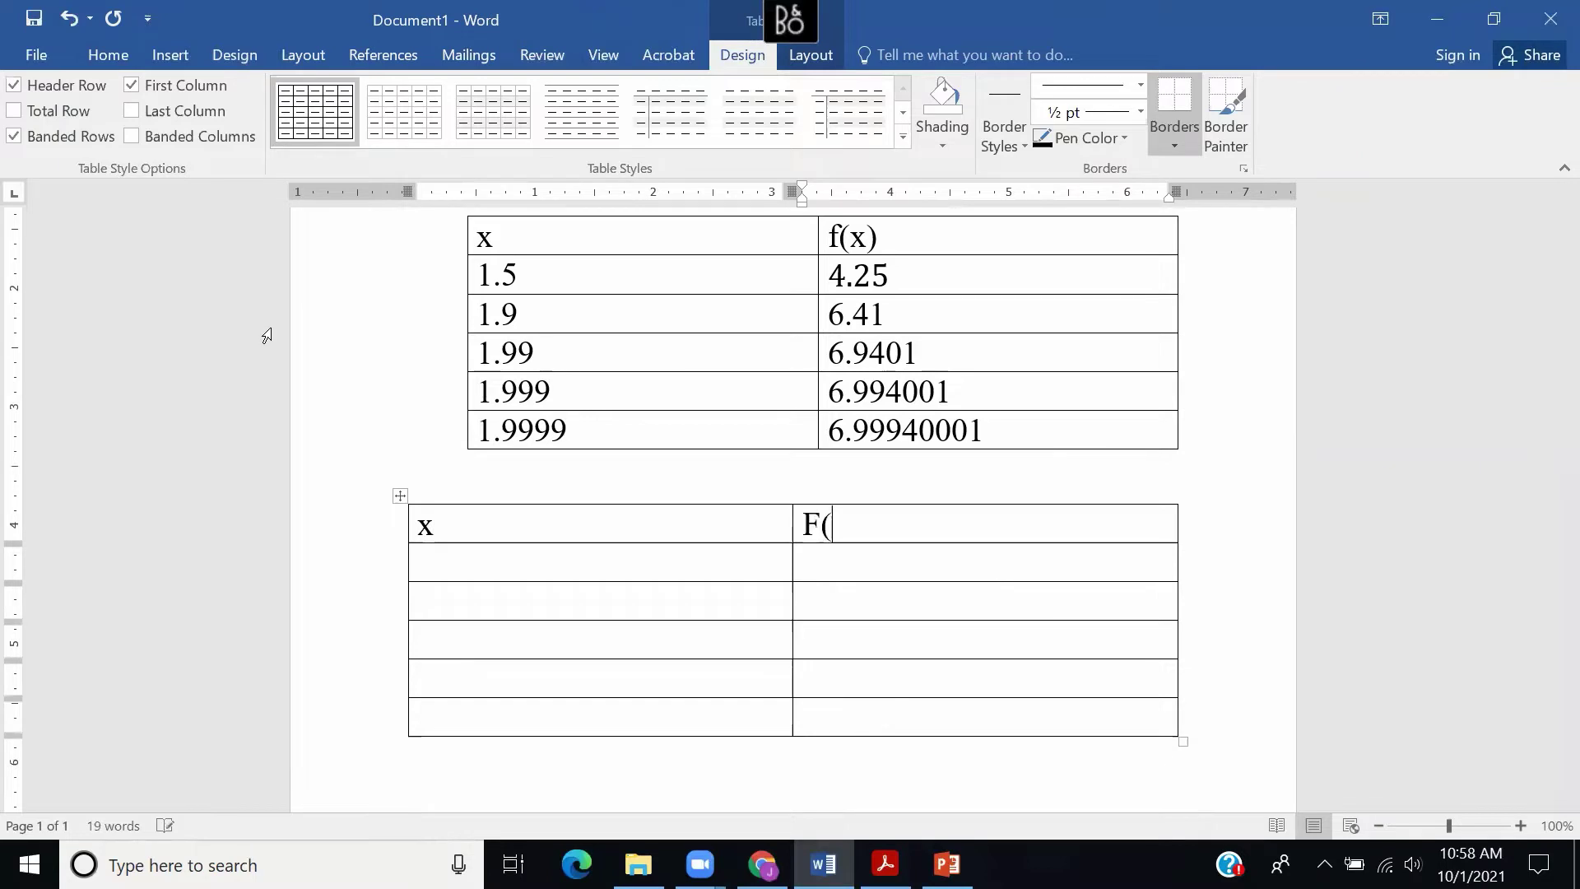
key(Left)
key(Left)
key(Left)
key(BackSpace)
text(f)
key(Down)
key(Left)
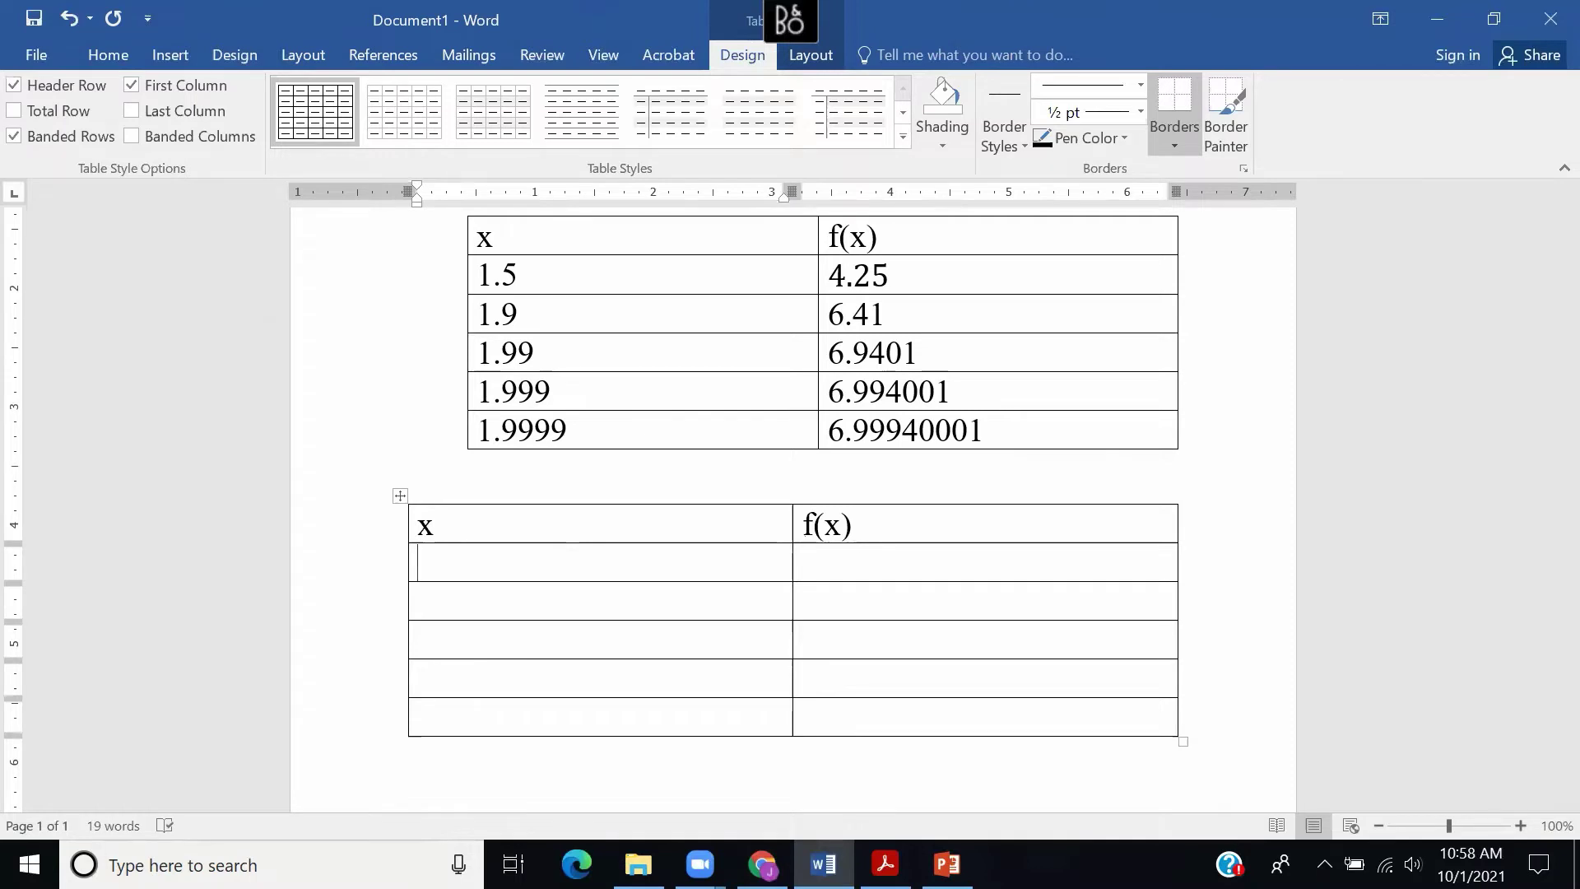
Enter the x values 2.5, 2.1, 2.01, 2.001 and 2.0001 in the second table.
text(2.5)
key(Down)
text(2.1)
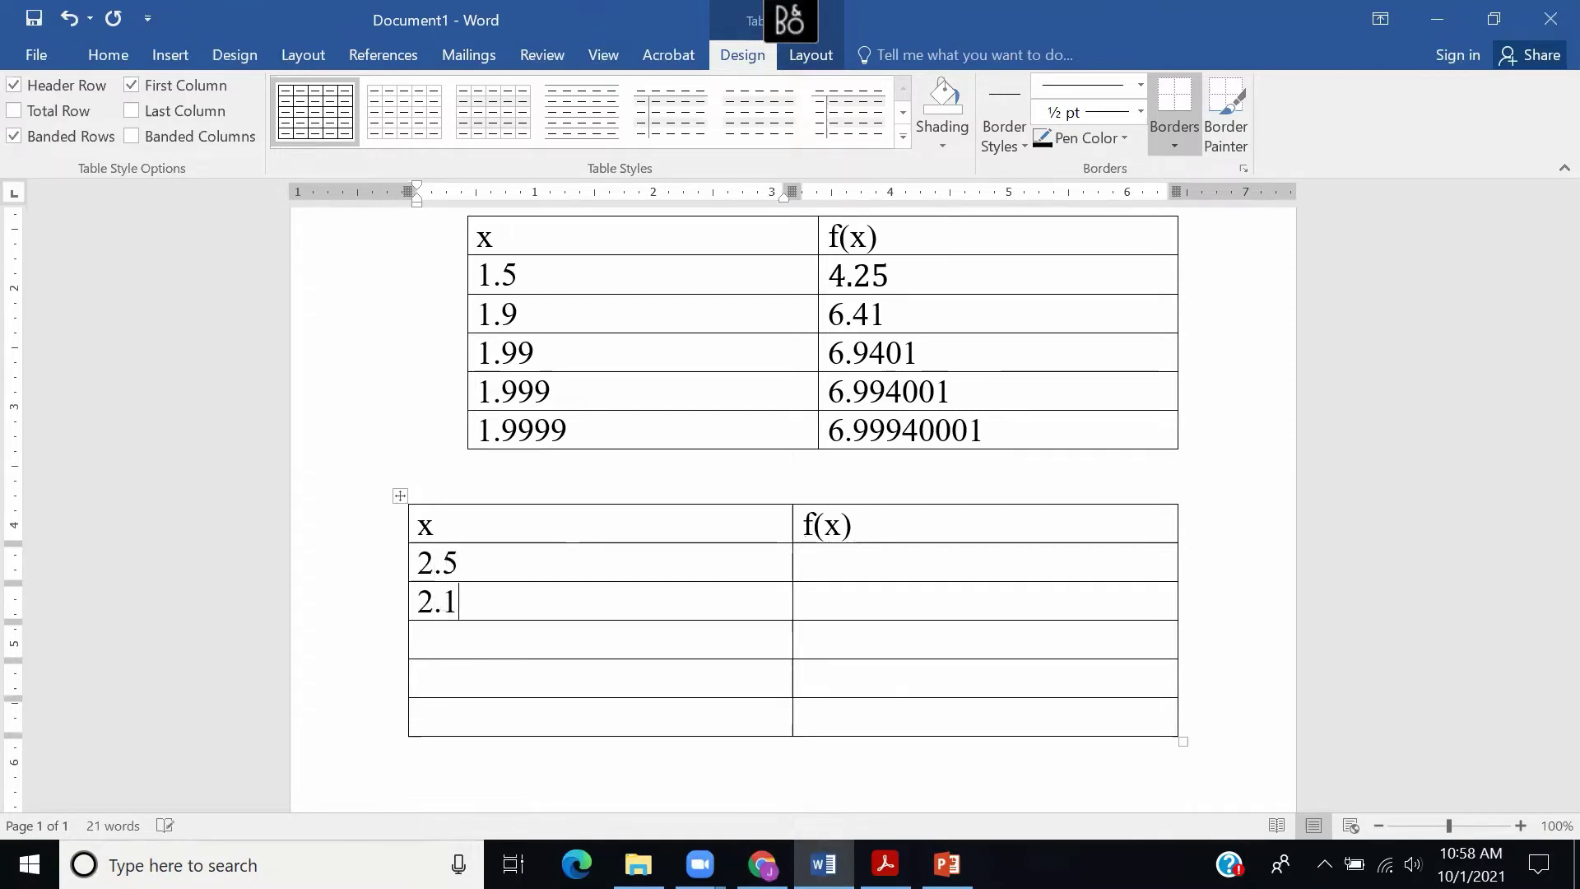
key(Down)
text(2.01)
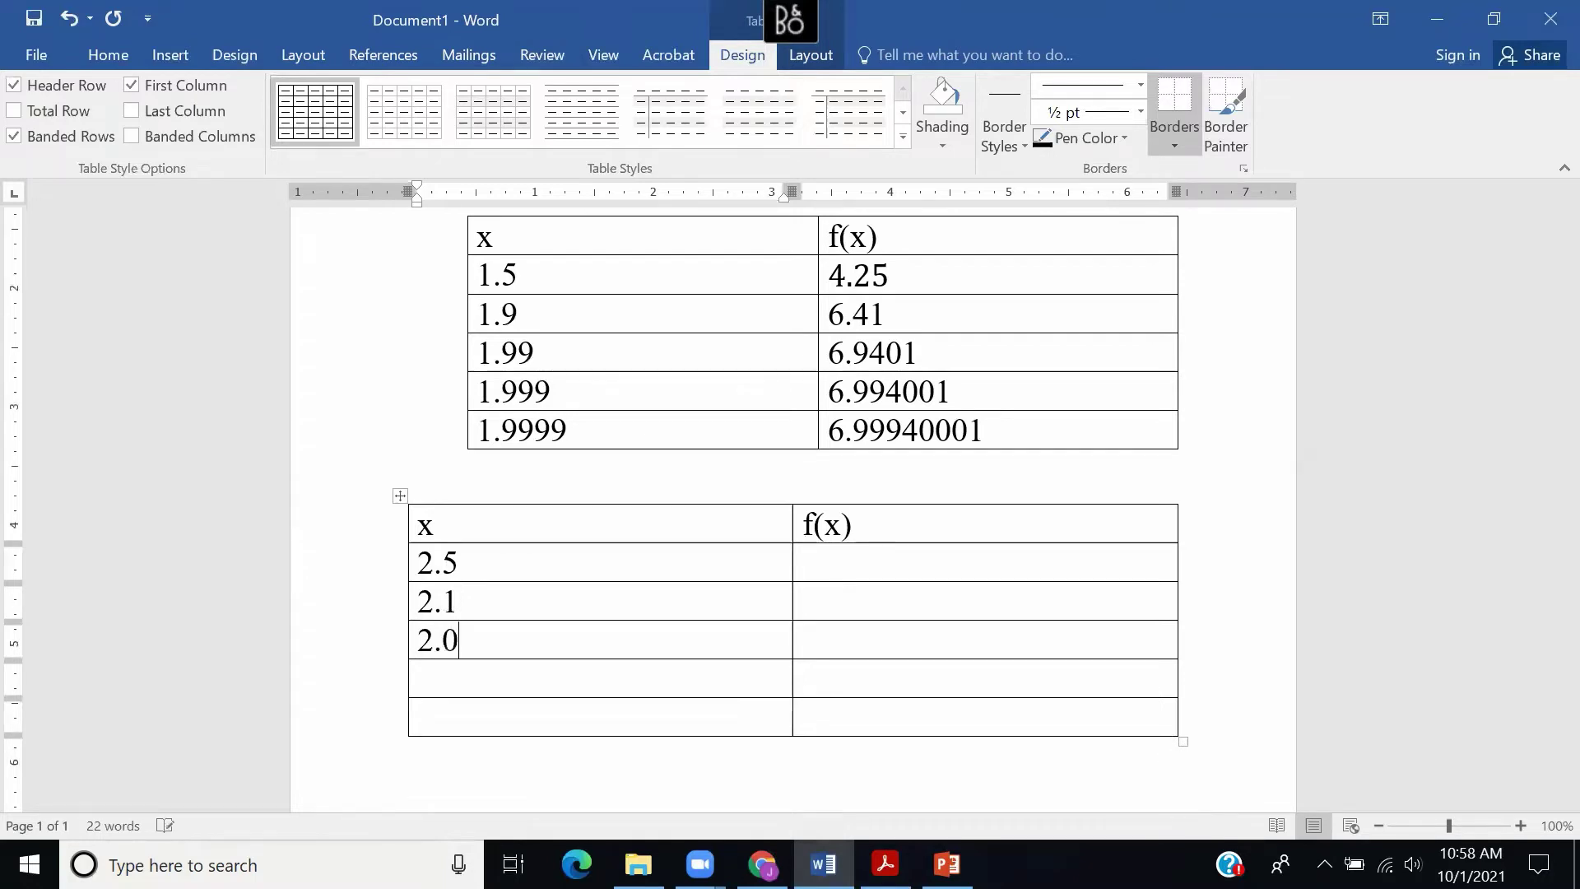
key(Down)
text(2.00)
text(1)
key(Down)
text(2.0001)
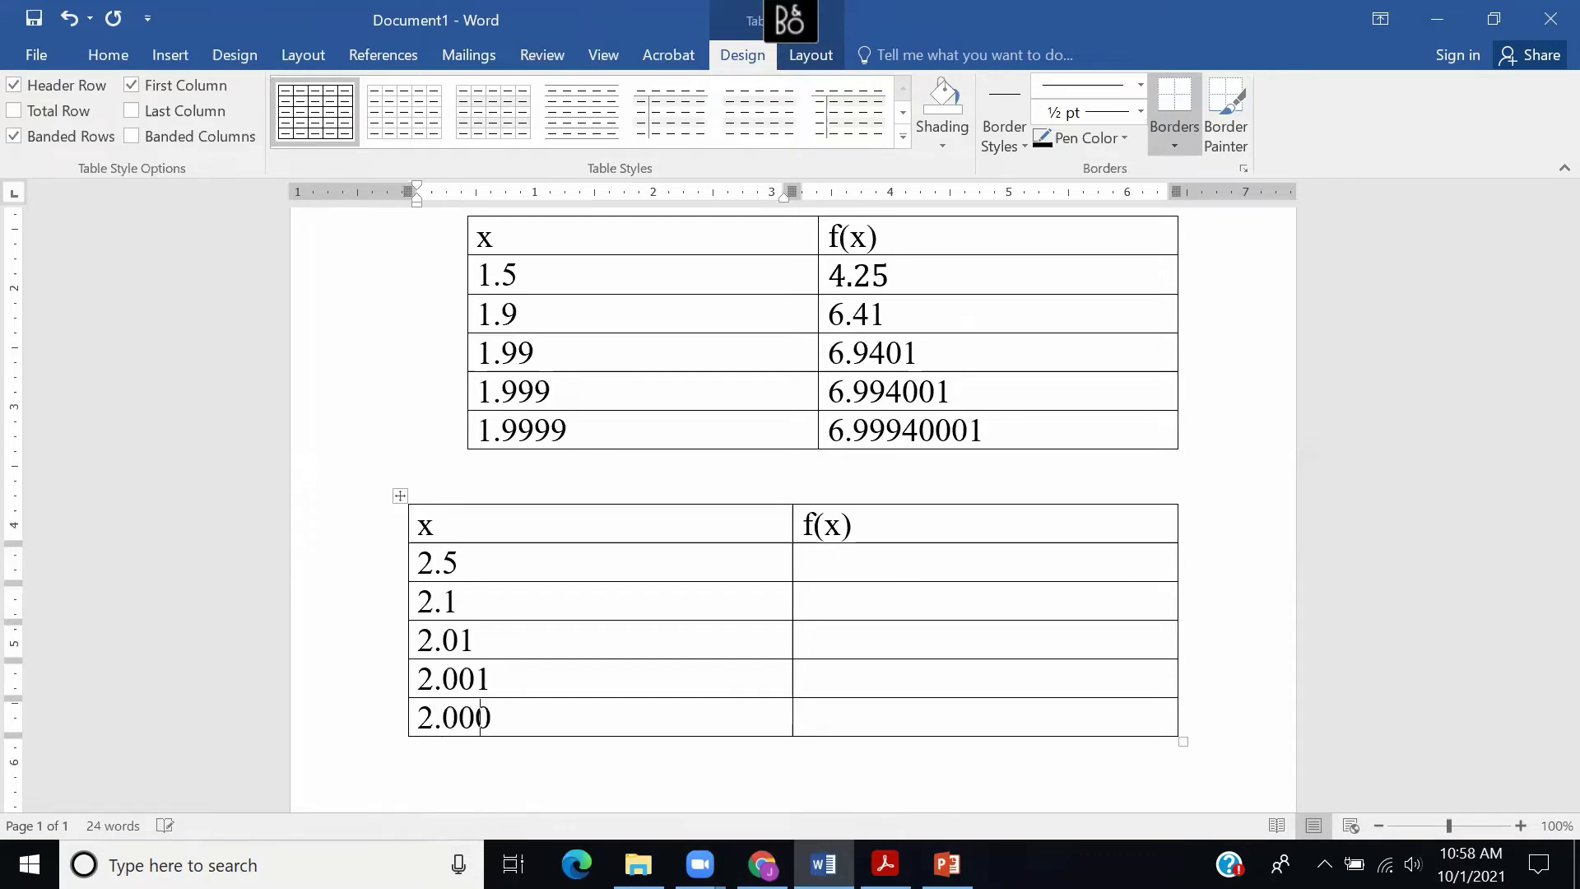
Enter the matching f(x) values 10.25, 7.61, 7.0601, 7.006001 and 7.00060001.
key(Tab)
key(Up)
key(Up)
key(Up)
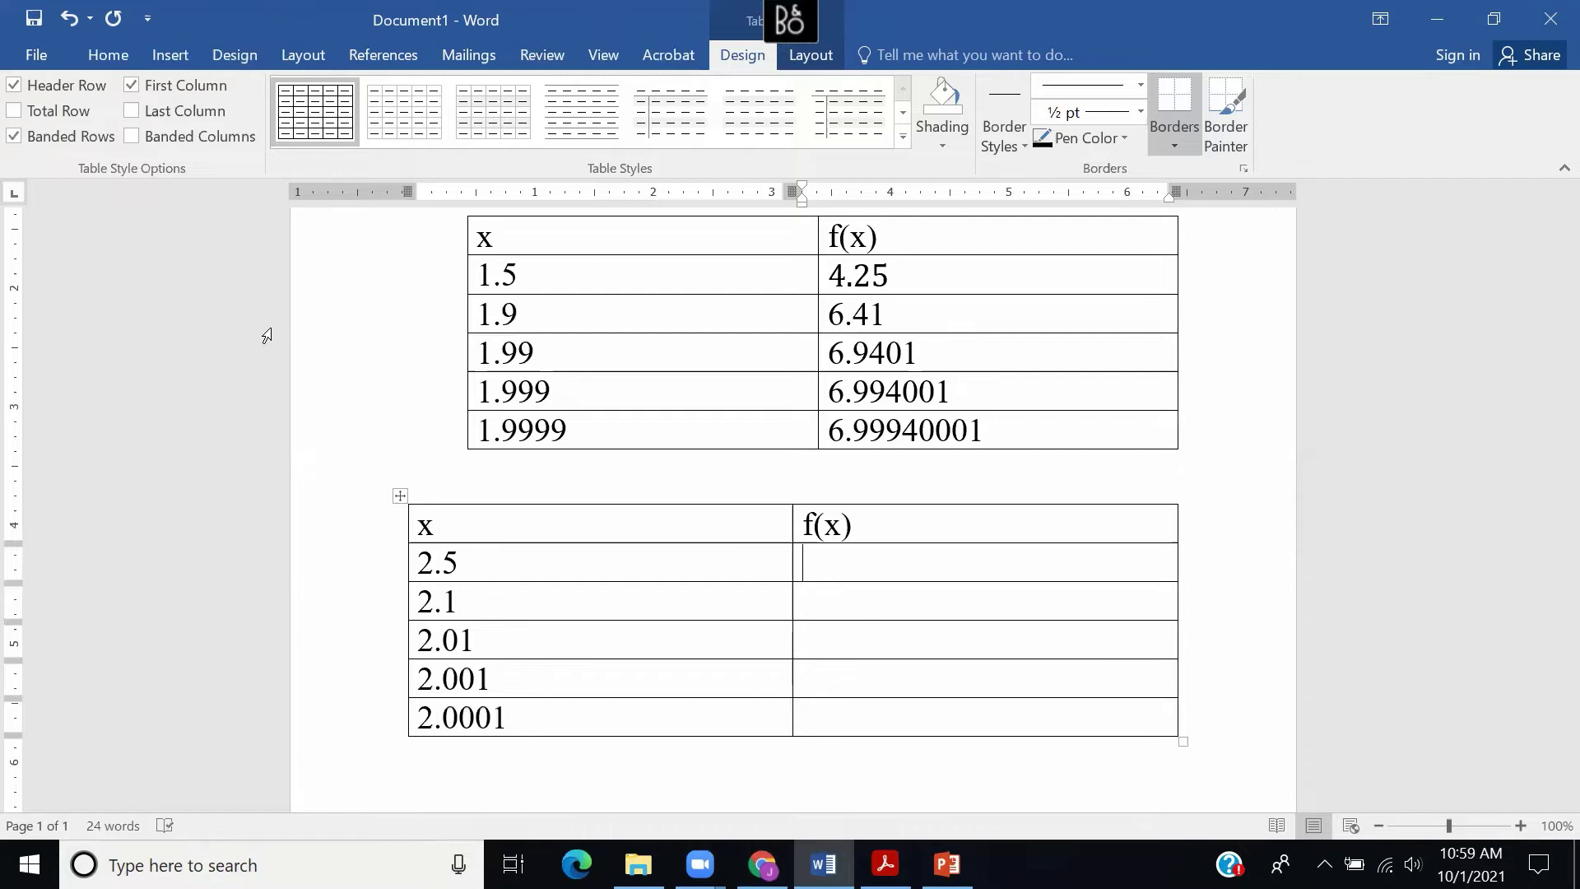
text(10.25)
key(Down)
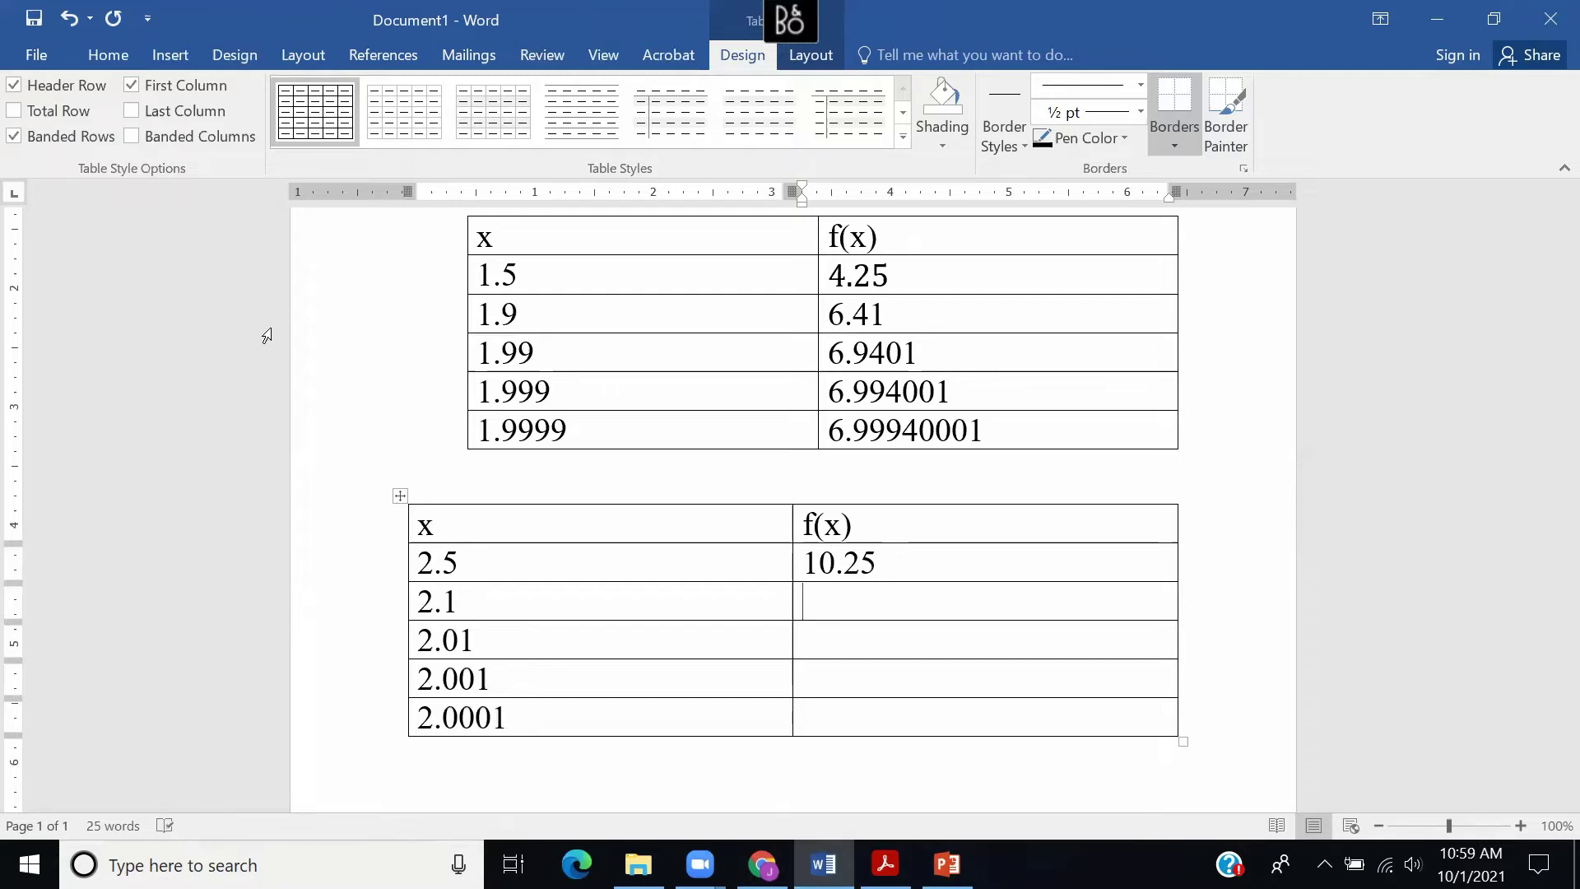
text(7.6)
text(1)
key(Down)
text(7.0601)
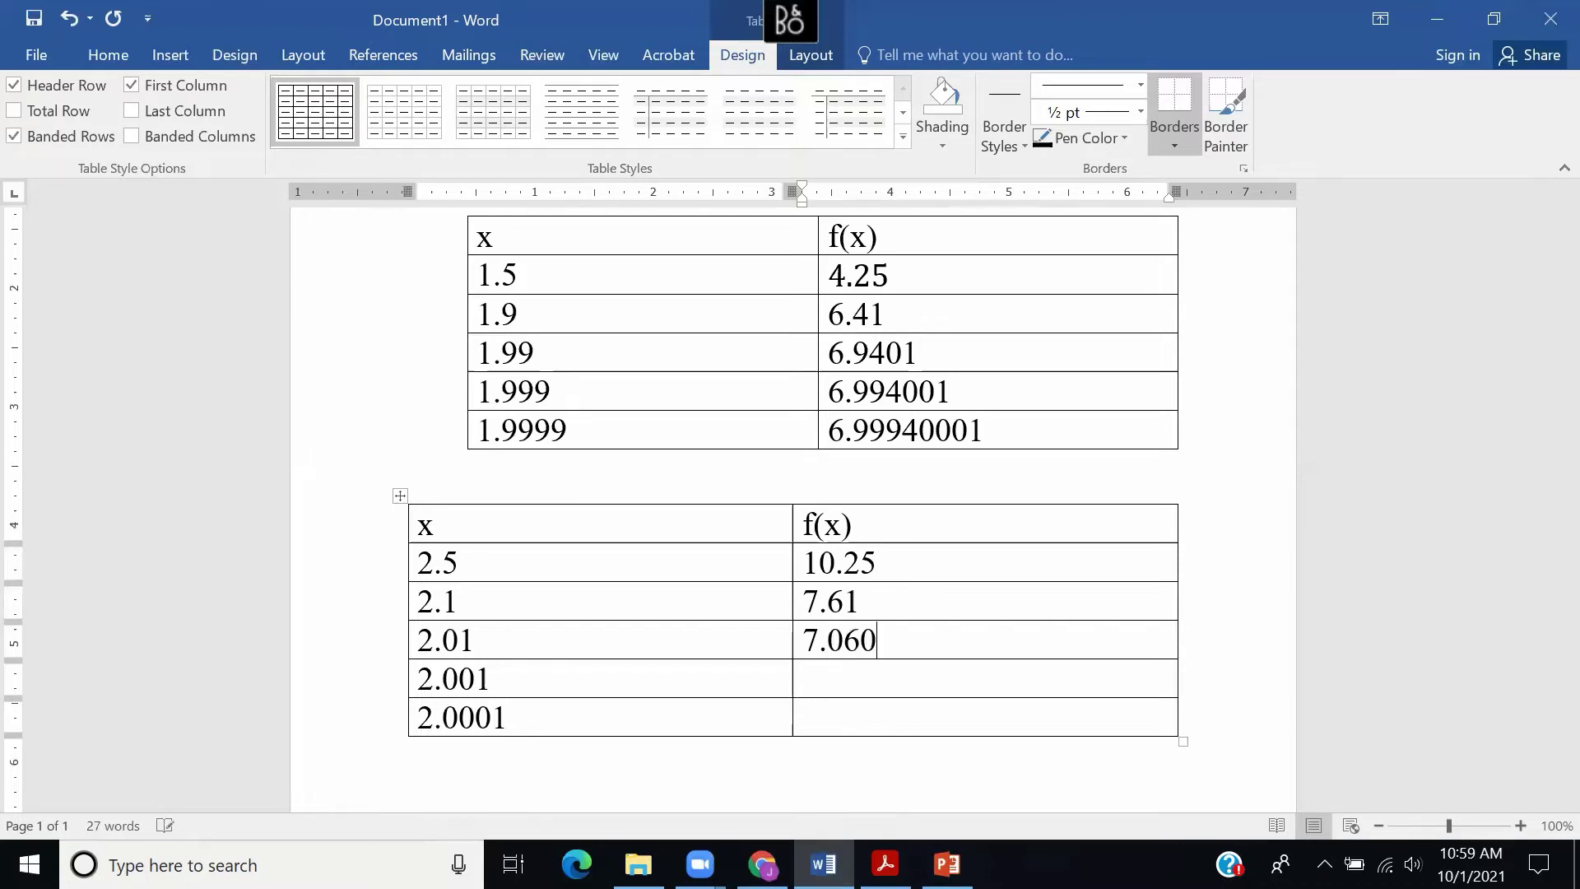
key(Down)
text(7.)
text(00600)
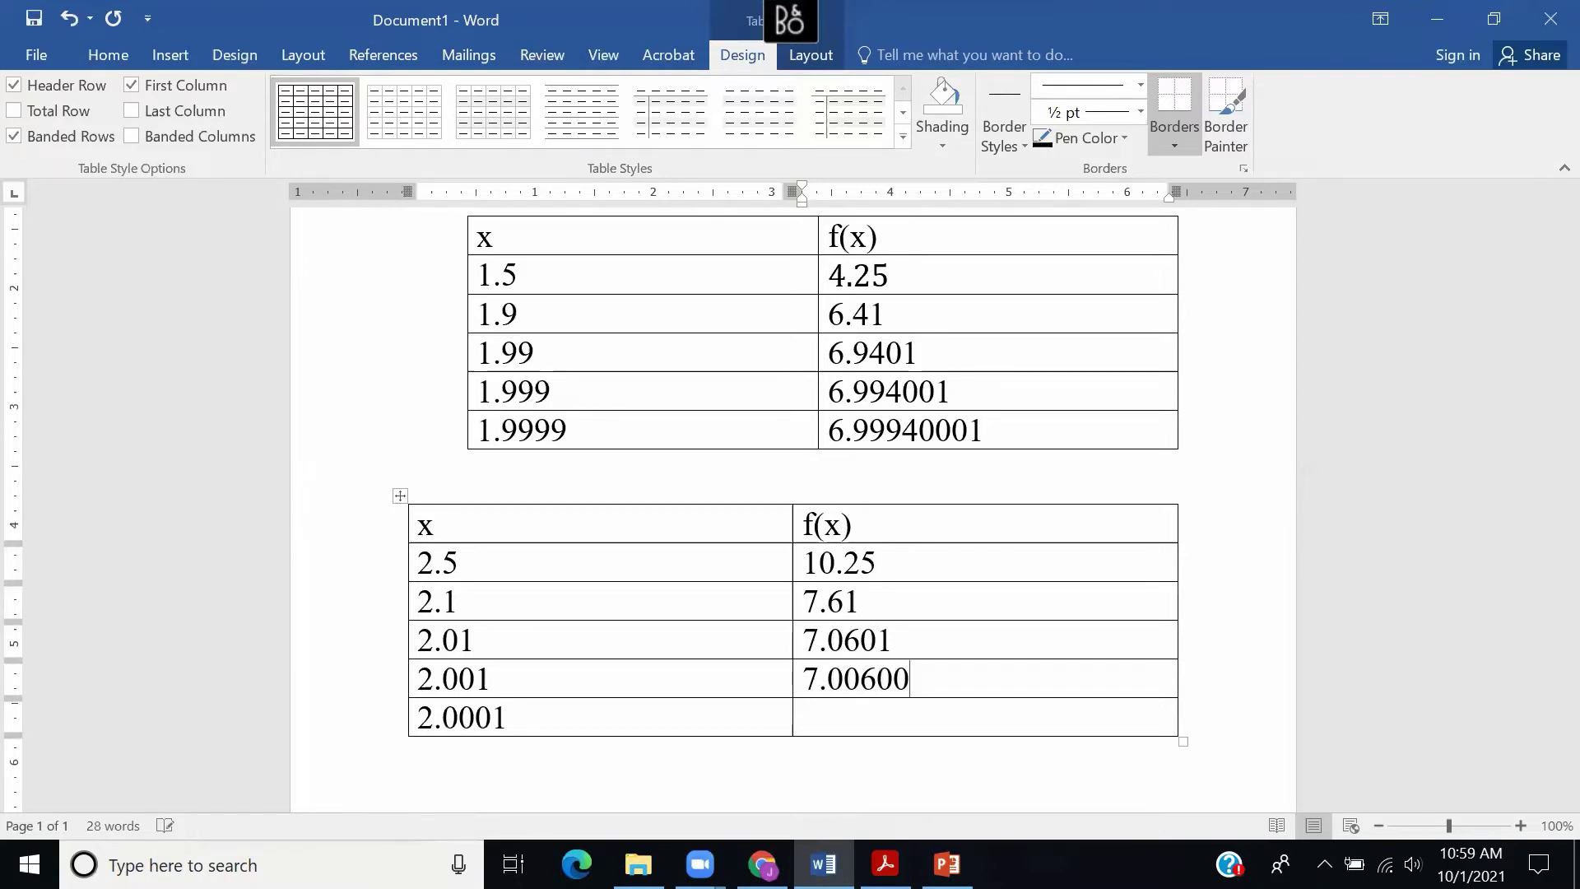
text(1)
key(Down)
text(7.0006)
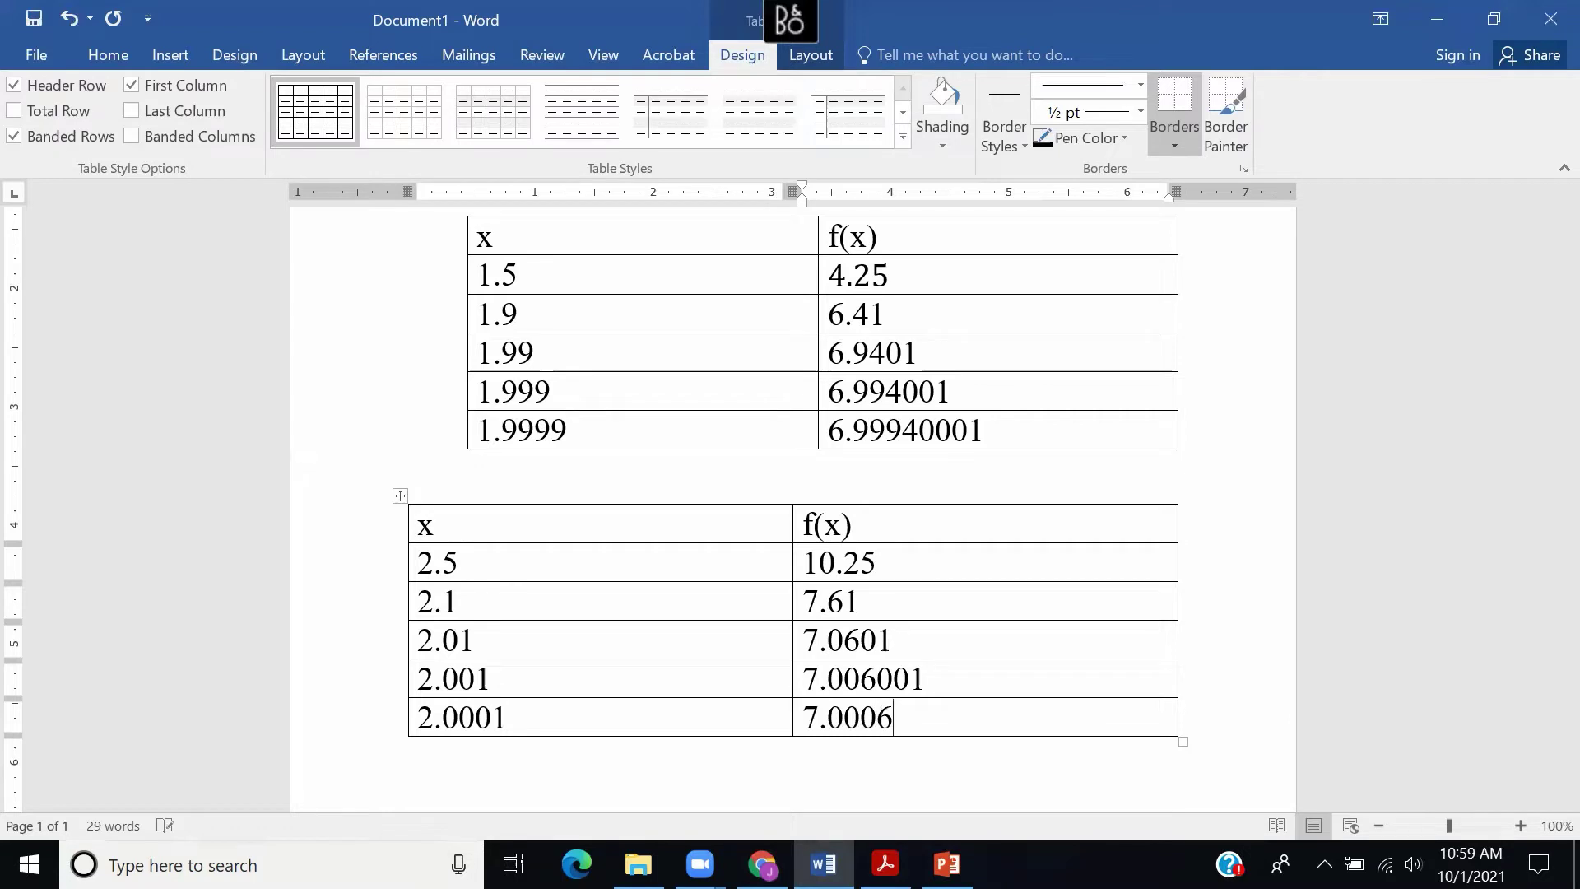
text(0001)
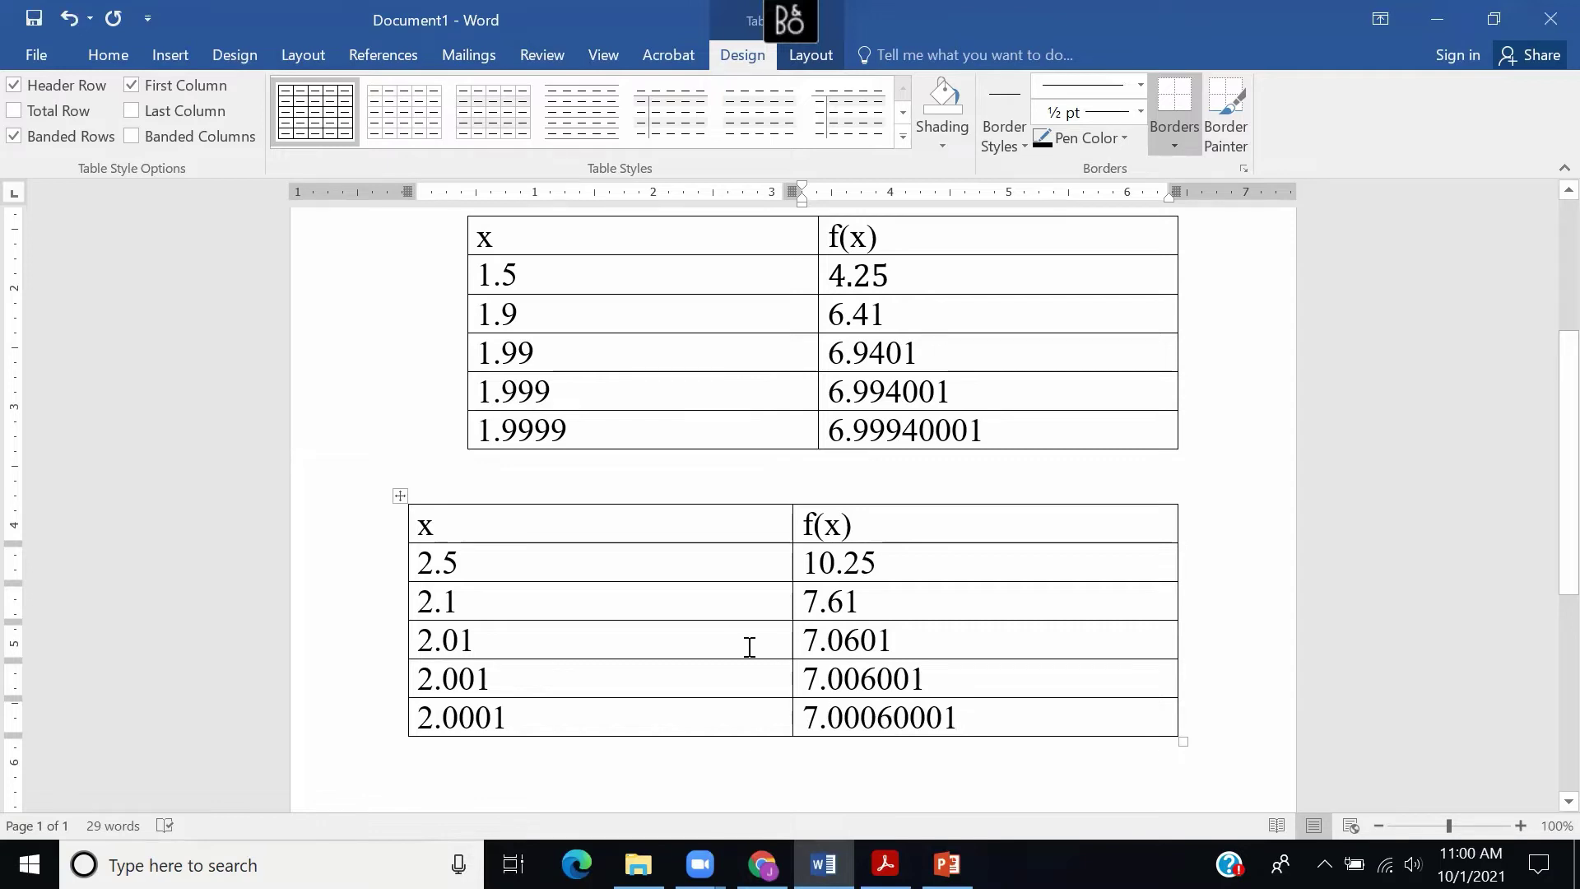
scroll(725, 618, up, 2)
Below the second table, type 'As x gets closer to 2, the outputs f(x) gets' with x and f(x) as equations.
scroll(727, 618, down, 3)
scroll(726, 618, down, 2)
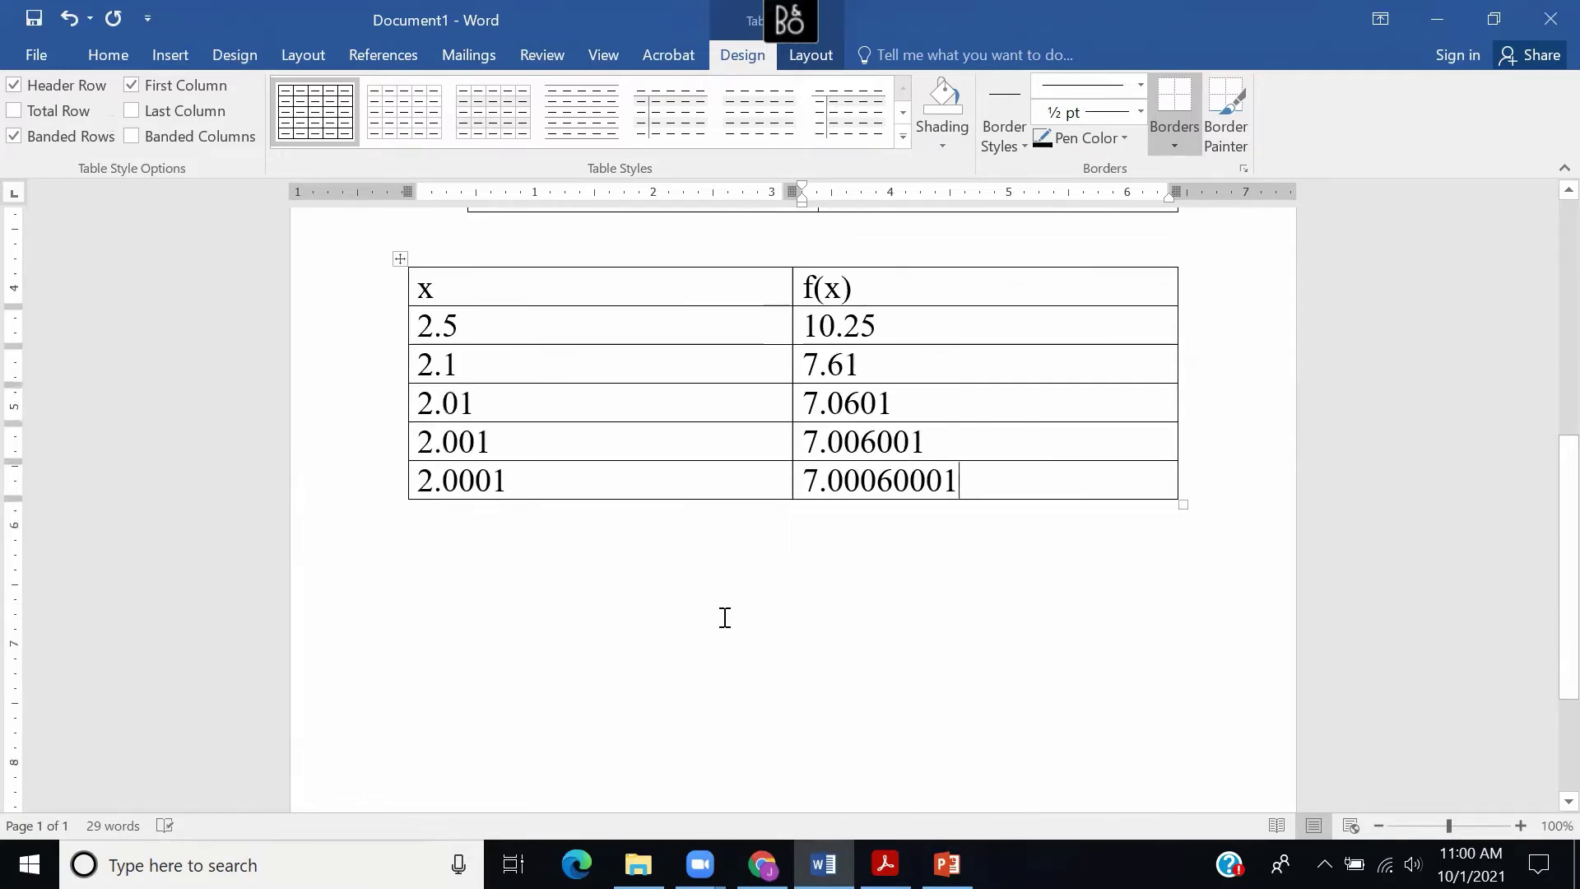
click(721, 617)
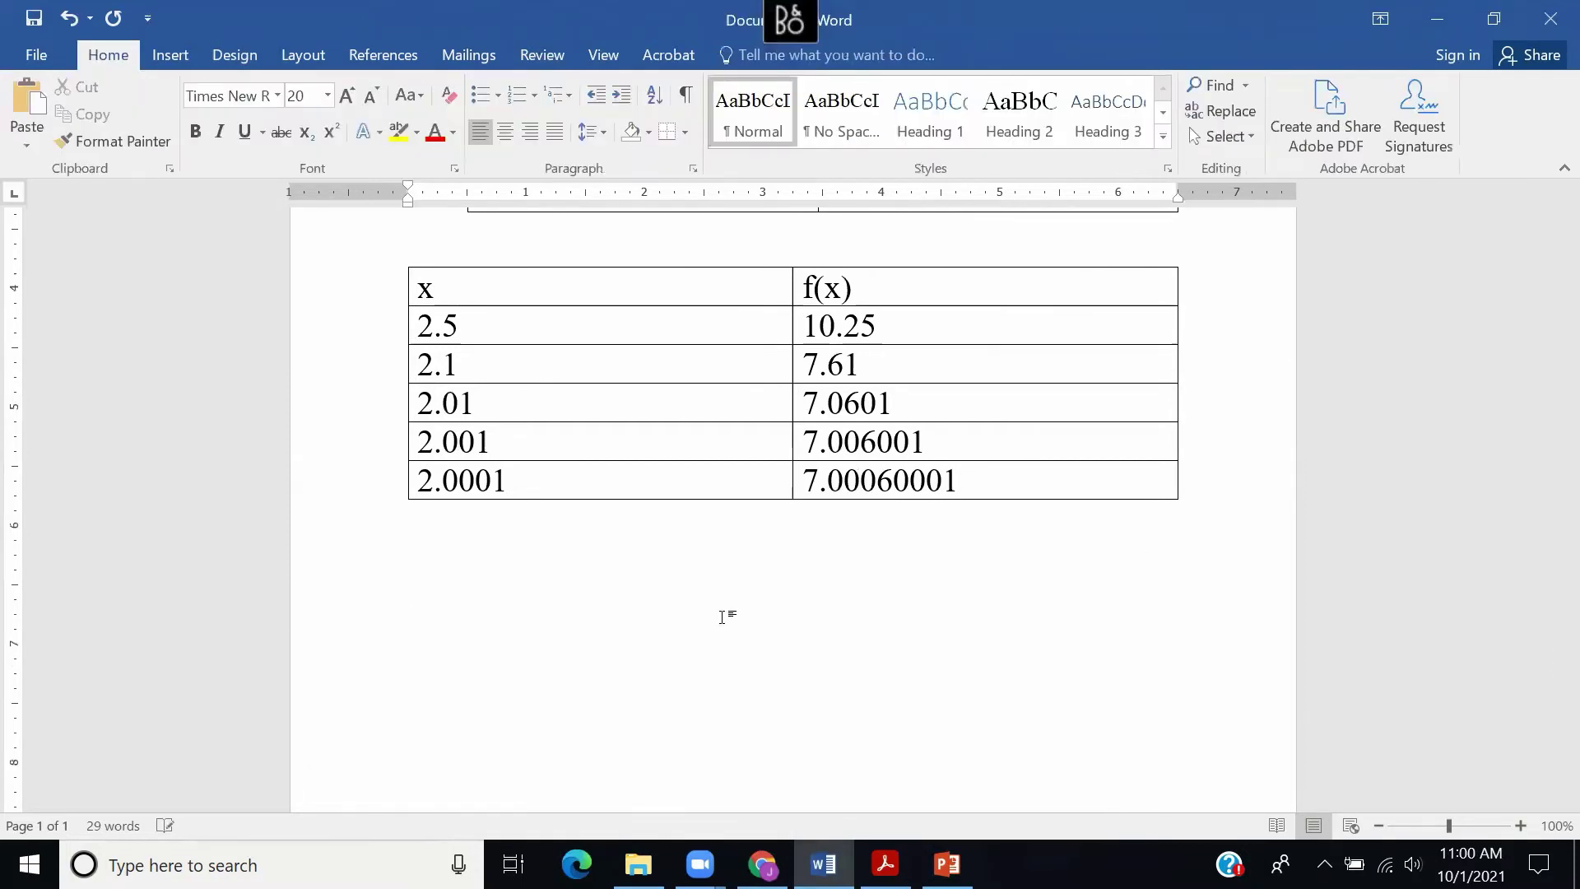
text(As)
key(alt+equal)
text(x)
key(Right)
text(gets c)
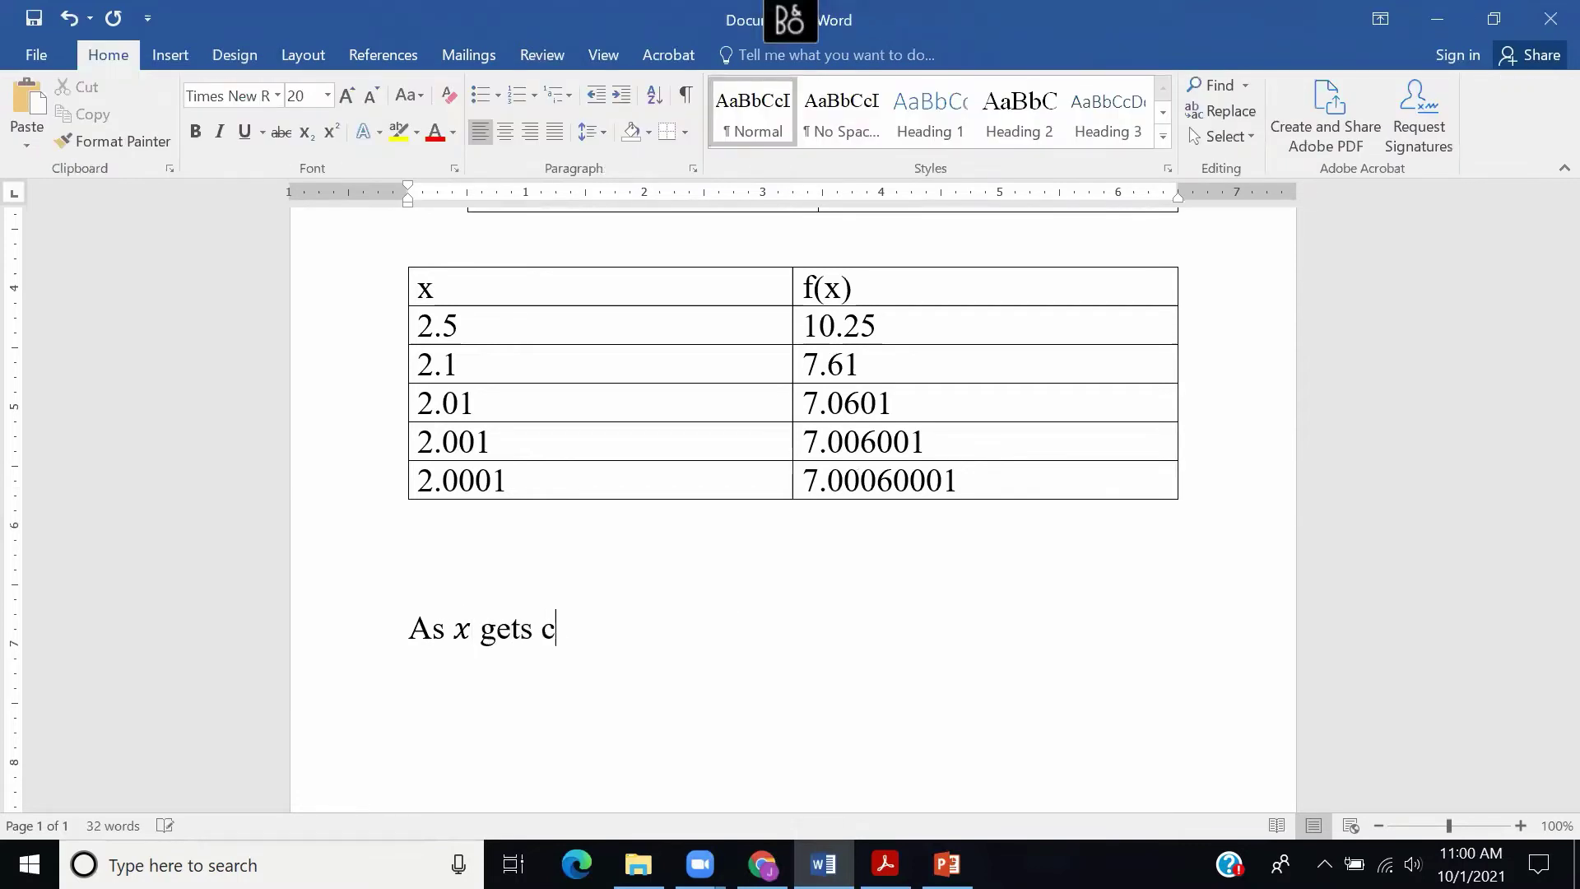
text(loser to )
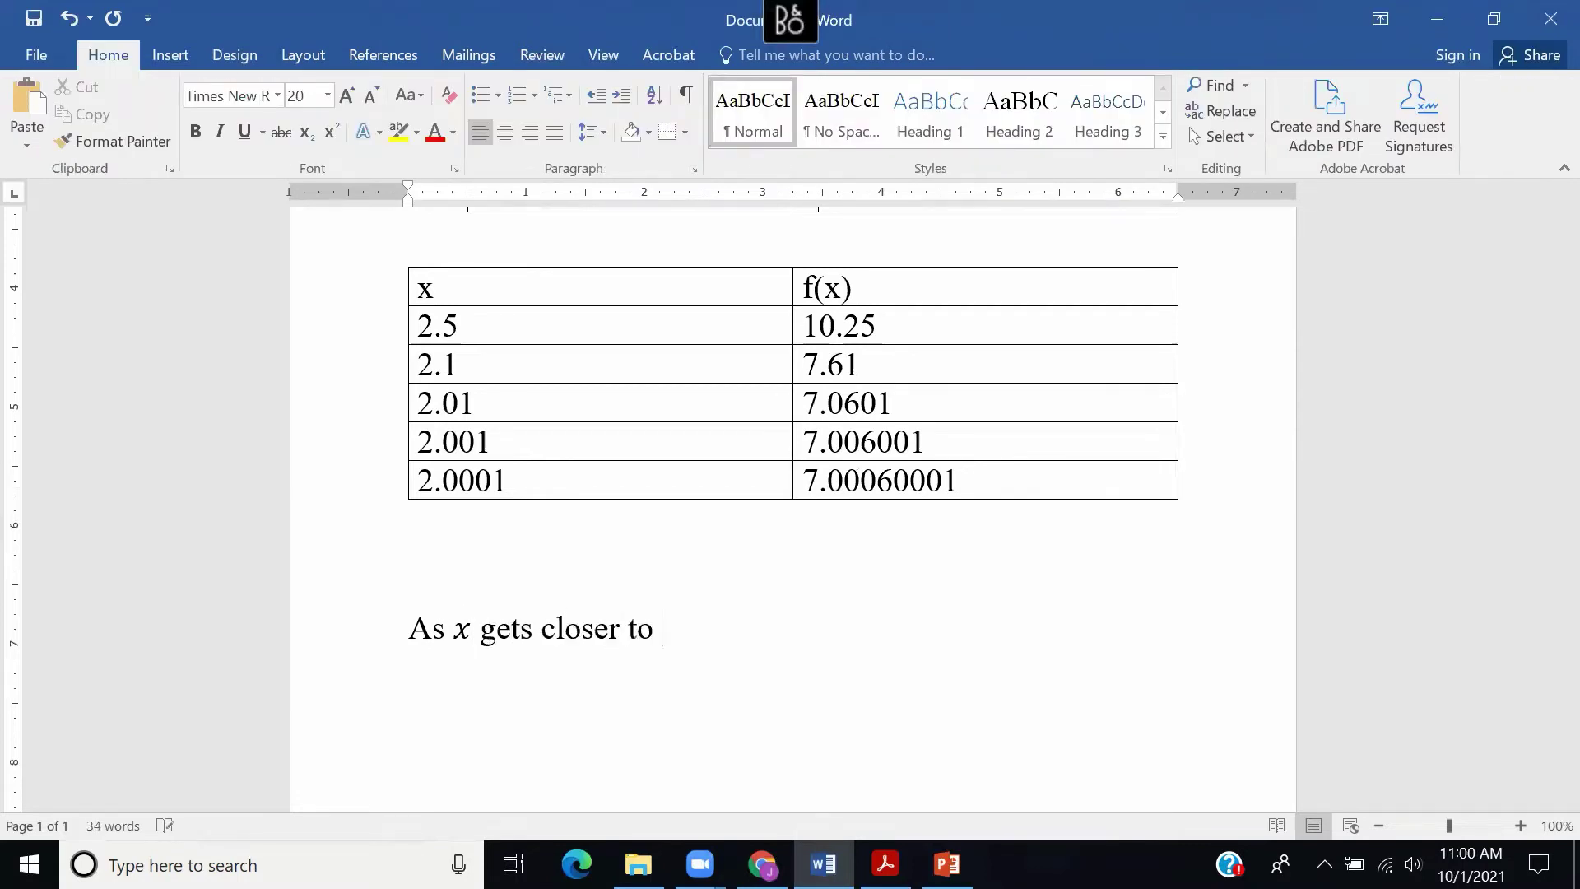
text(2, th)
text(e out)
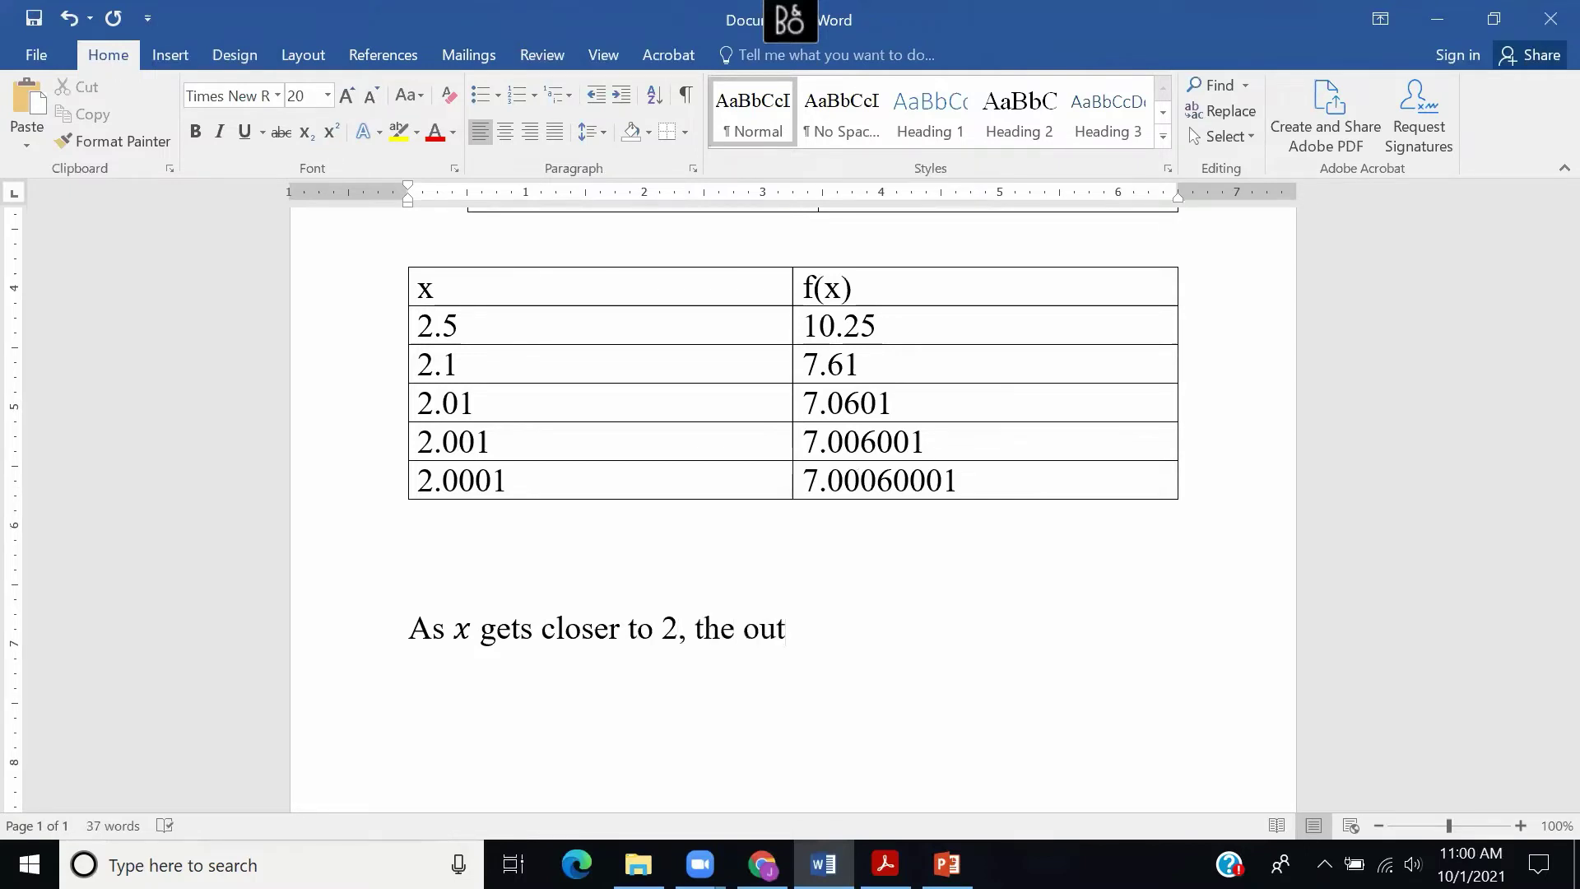
text(puts)
key(alt+equal)
text( f(x))
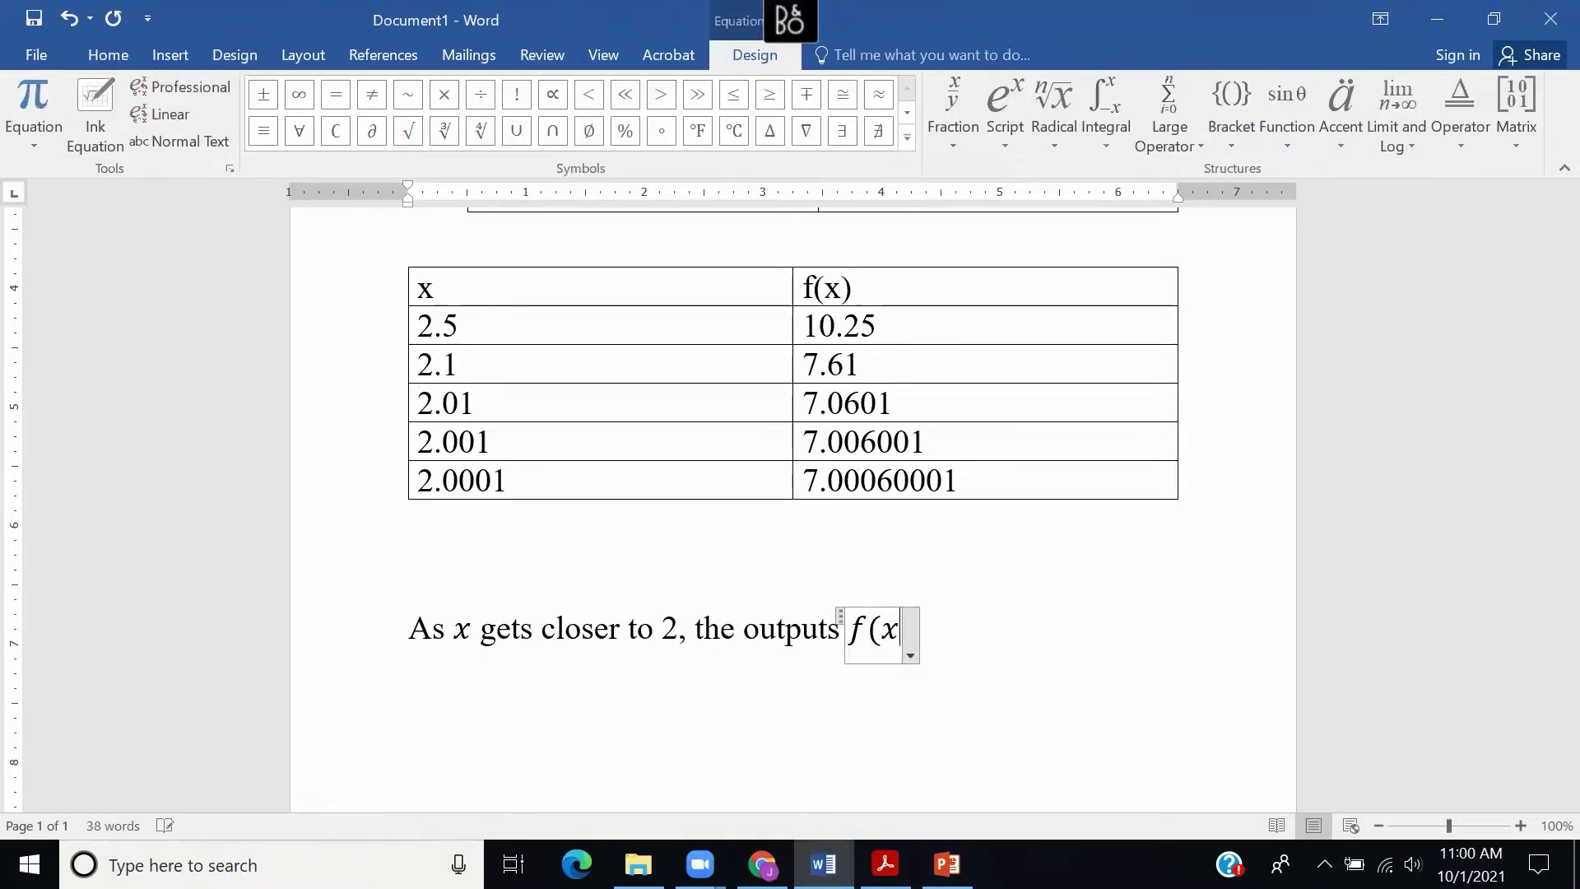
key(Right)
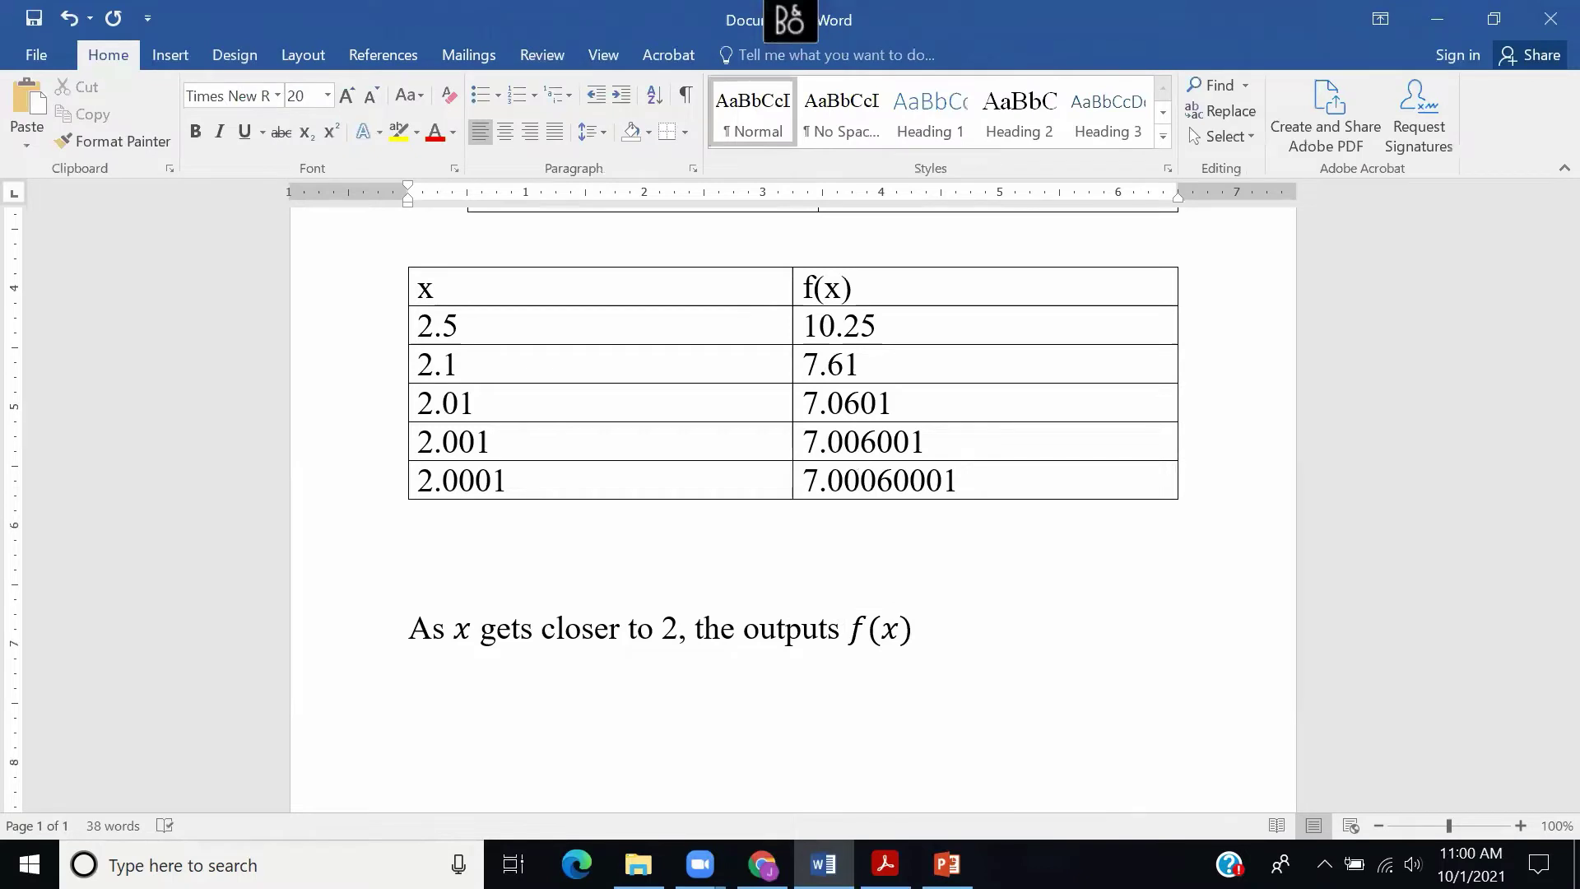
text(gets)
Change 'outputs' to 'output' and end the sentence with 'closer to 7.'.
click(833, 631)
key(BackSpace)
key(Right)
key(Right)
key(Right)
text(closer to)
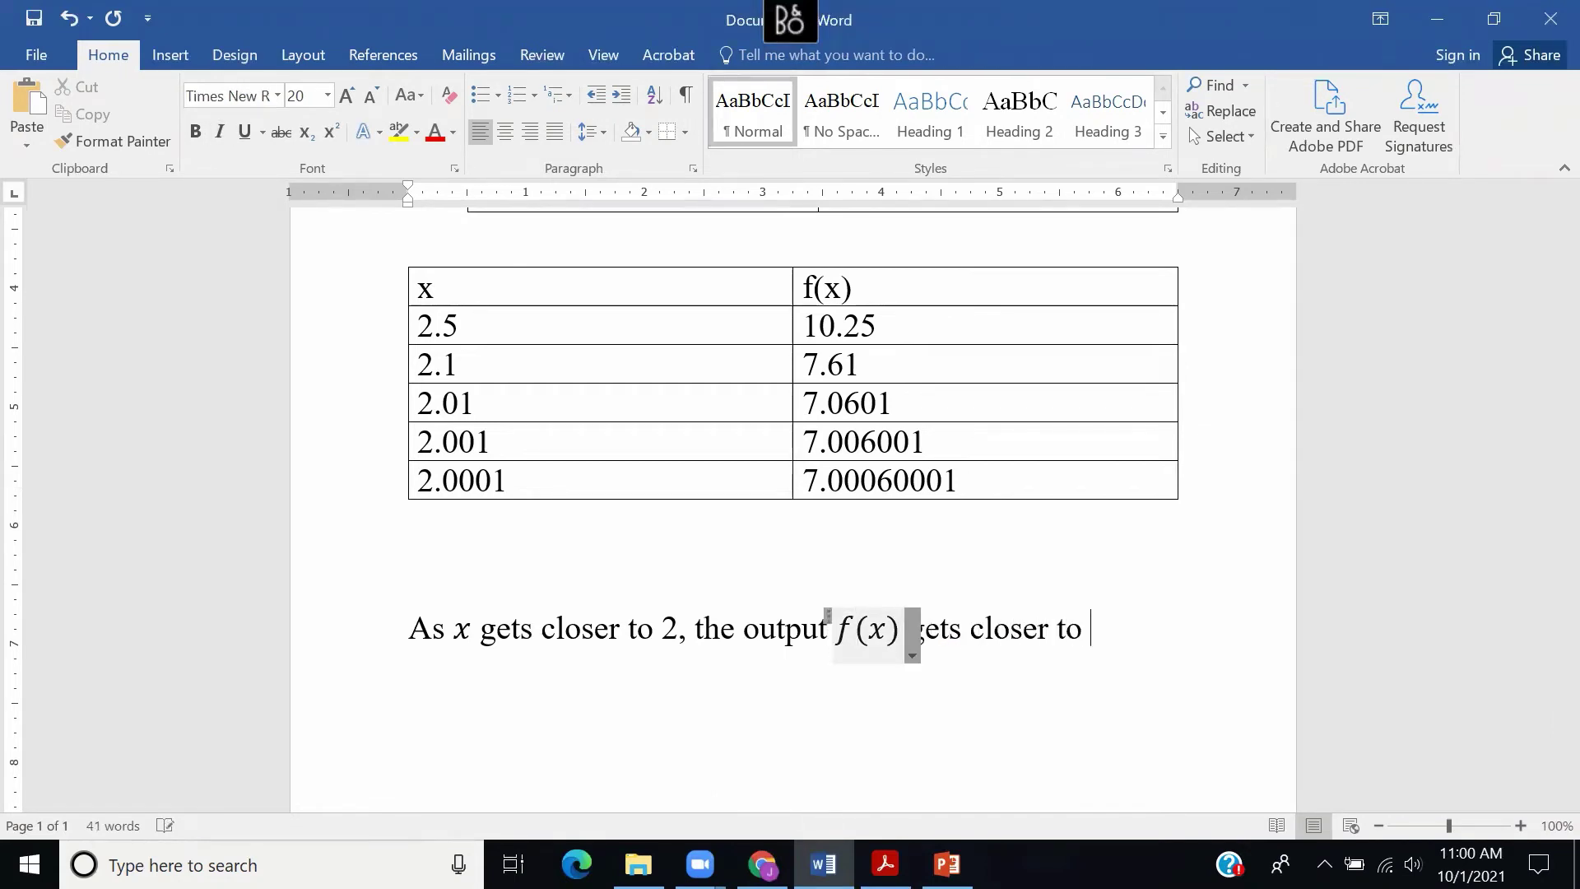
text( 7.)
click(758, 707)
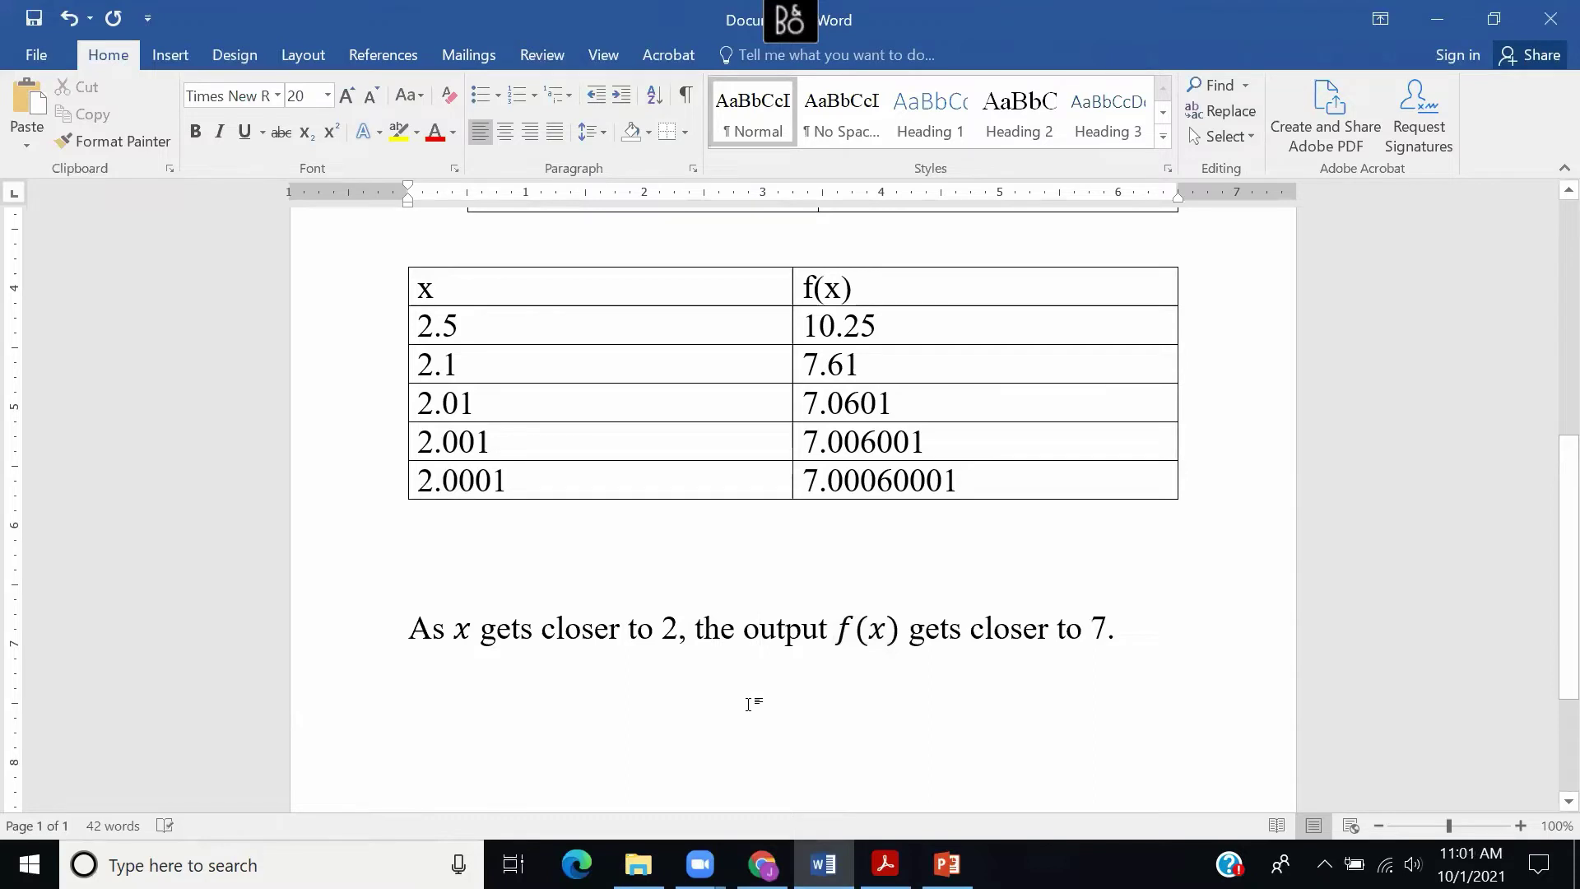
Scroll through both x/f(x) tables and the conclusion sentence to review them.
scroll(748, 704, up, 1)
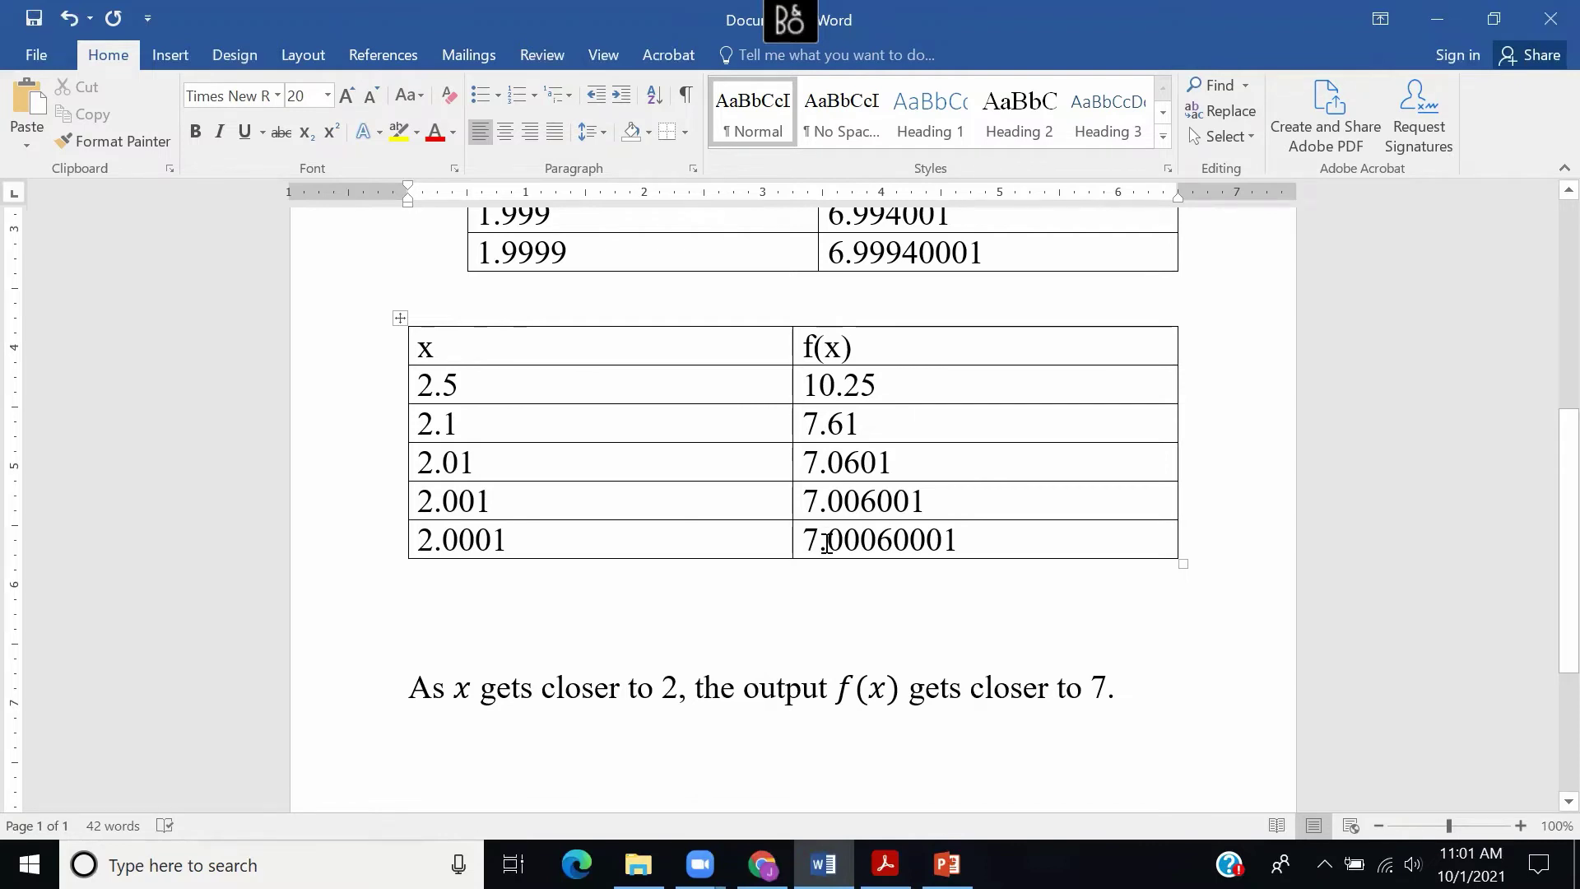
scroll(827, 535, up, 5)
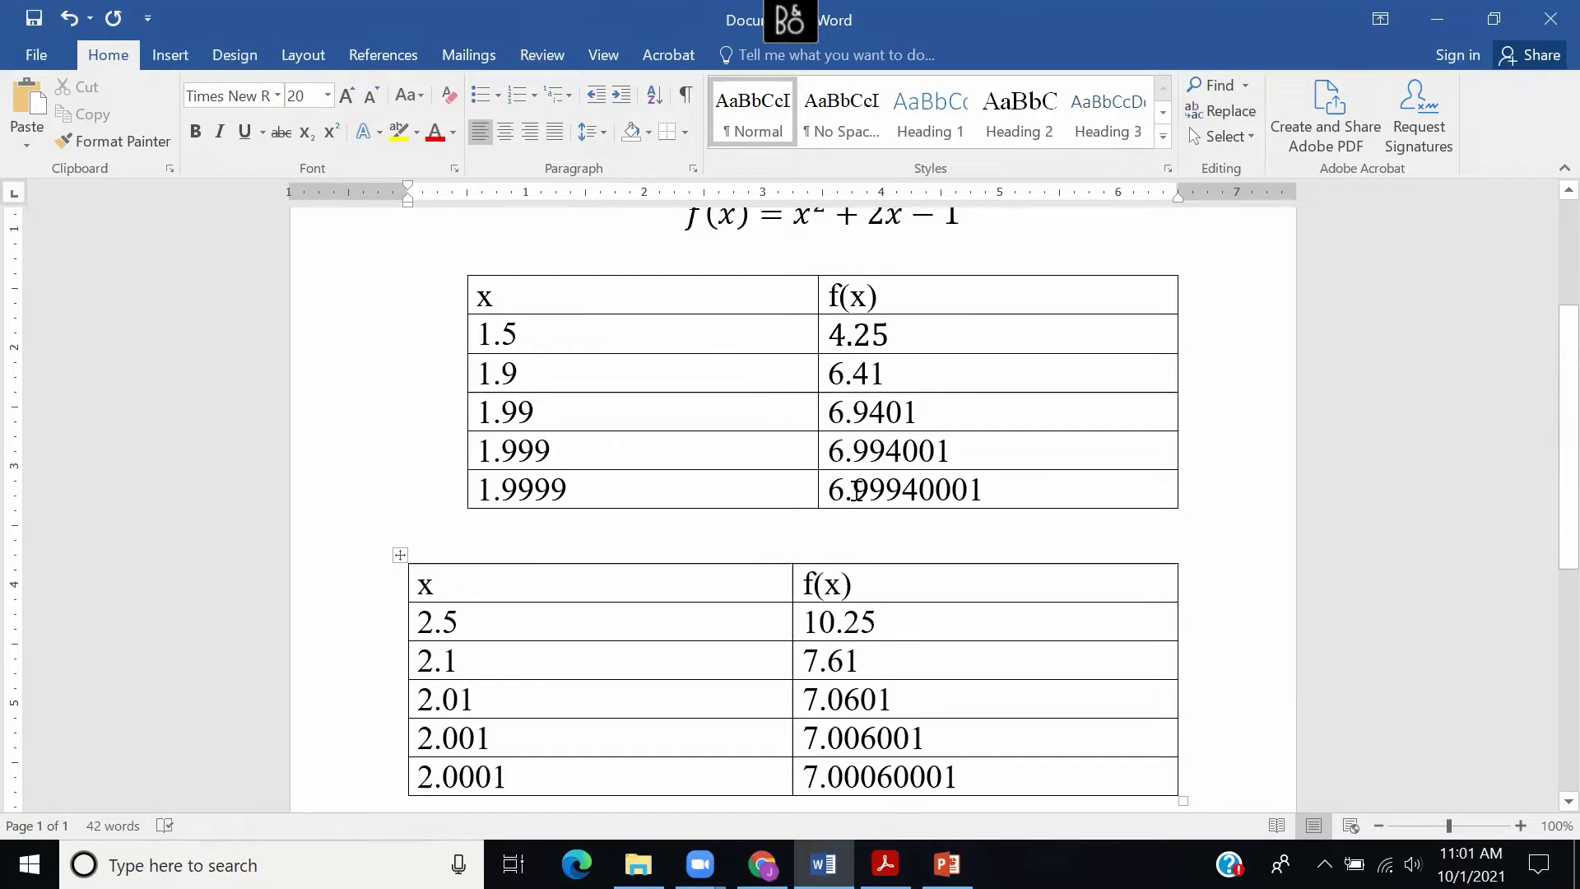
scroll(851, 492, down, 7)
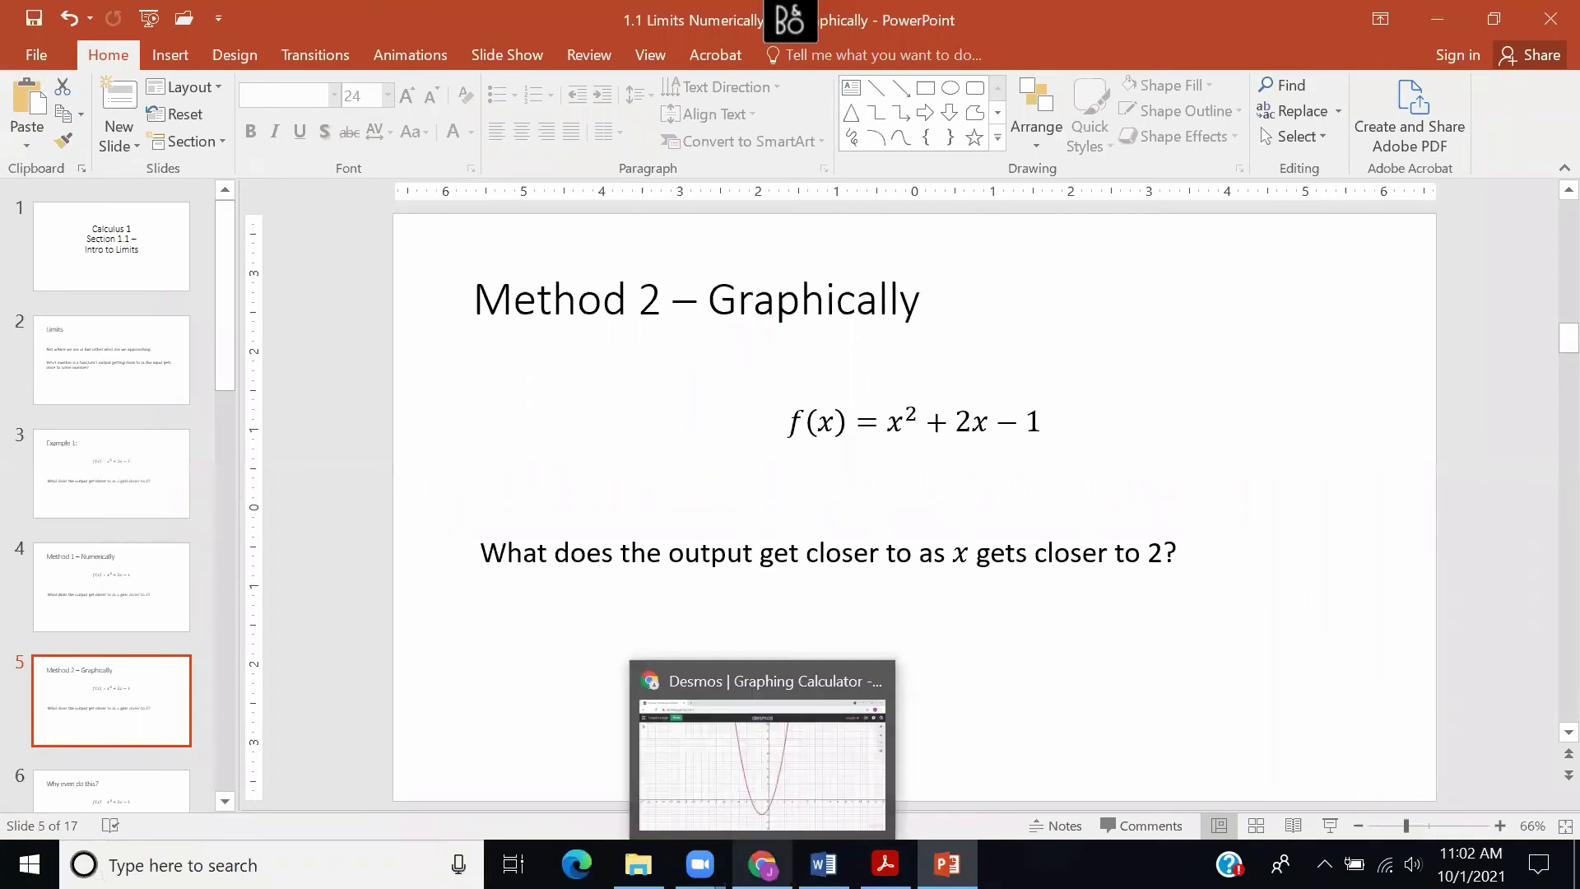
Bring the Desmos graph of f(x) = x² + 2x − 1 to the front from the taskbar.
click(762, 864)
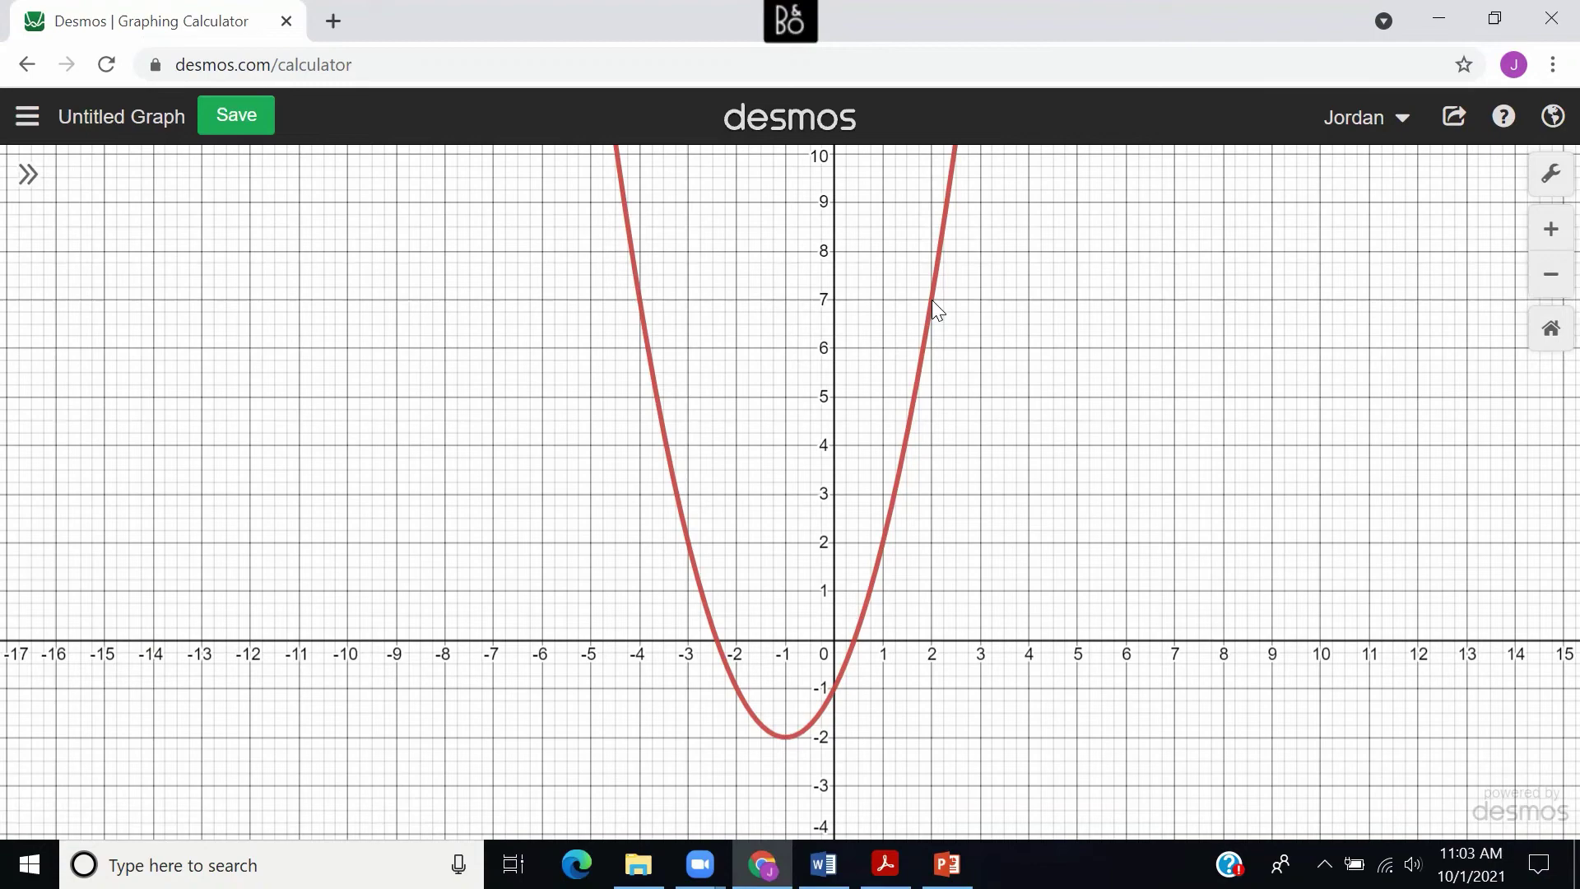
scroll(931, 299, up, 3)
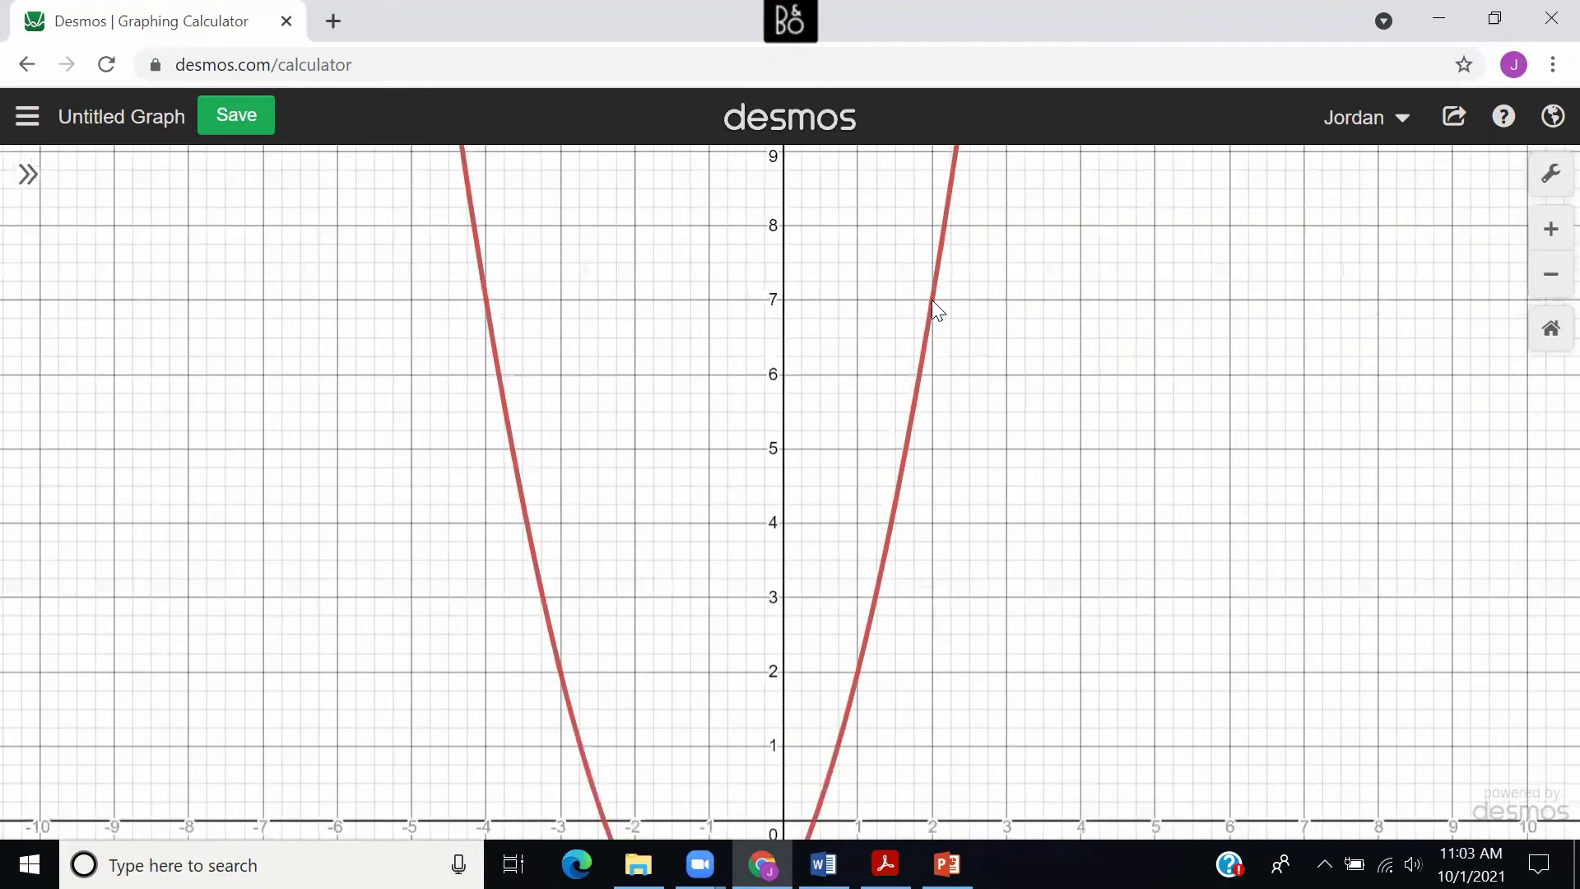
scroll(928, 301, up, 2)
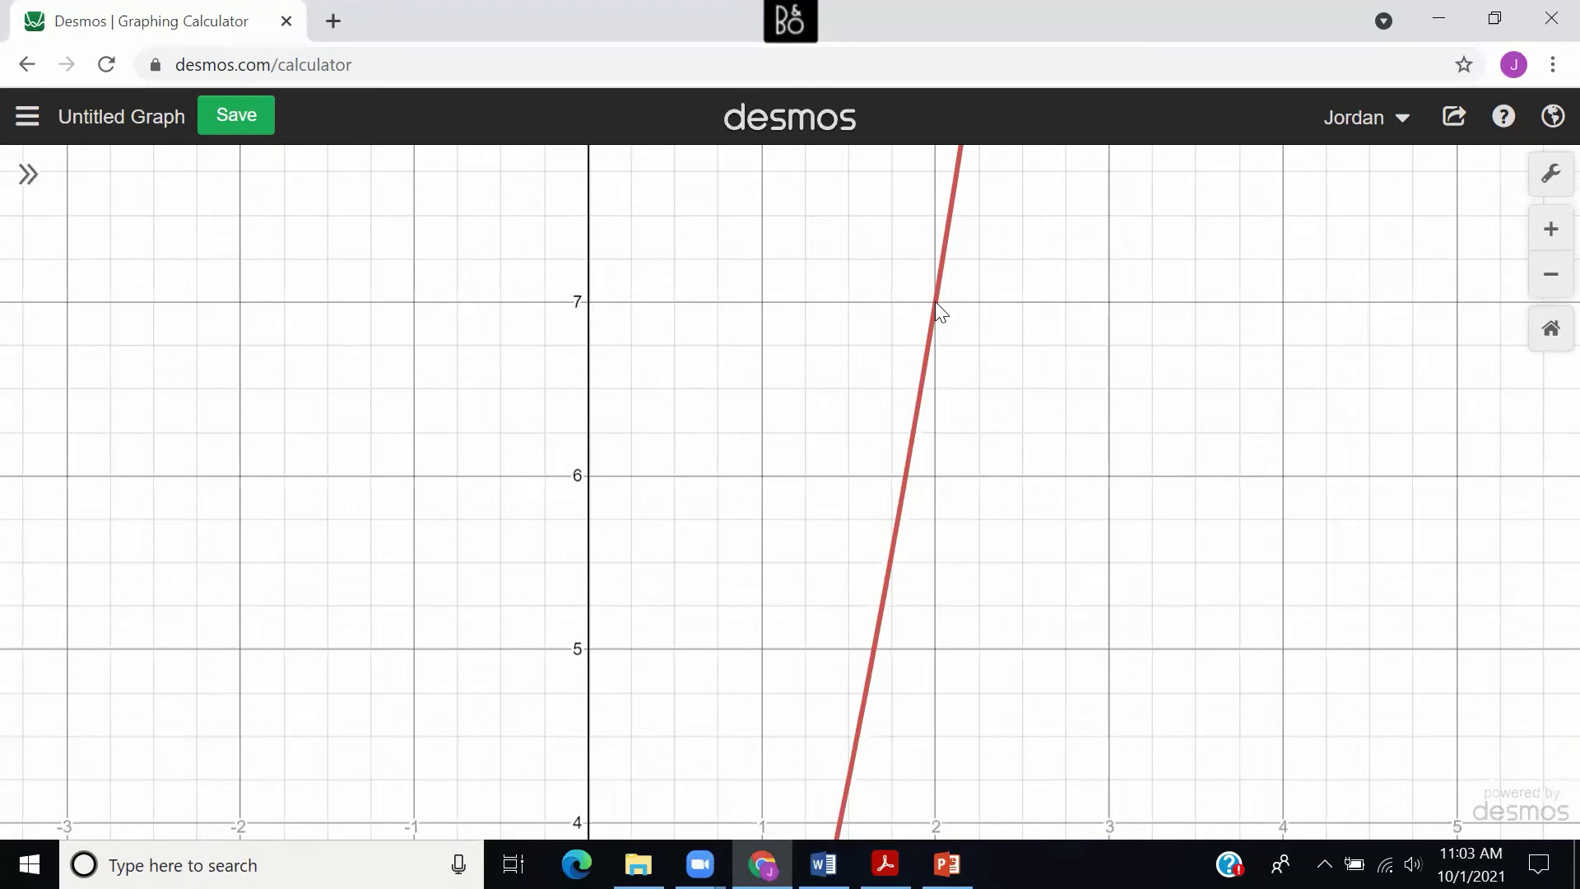
scroll(936, 303, down, 5)
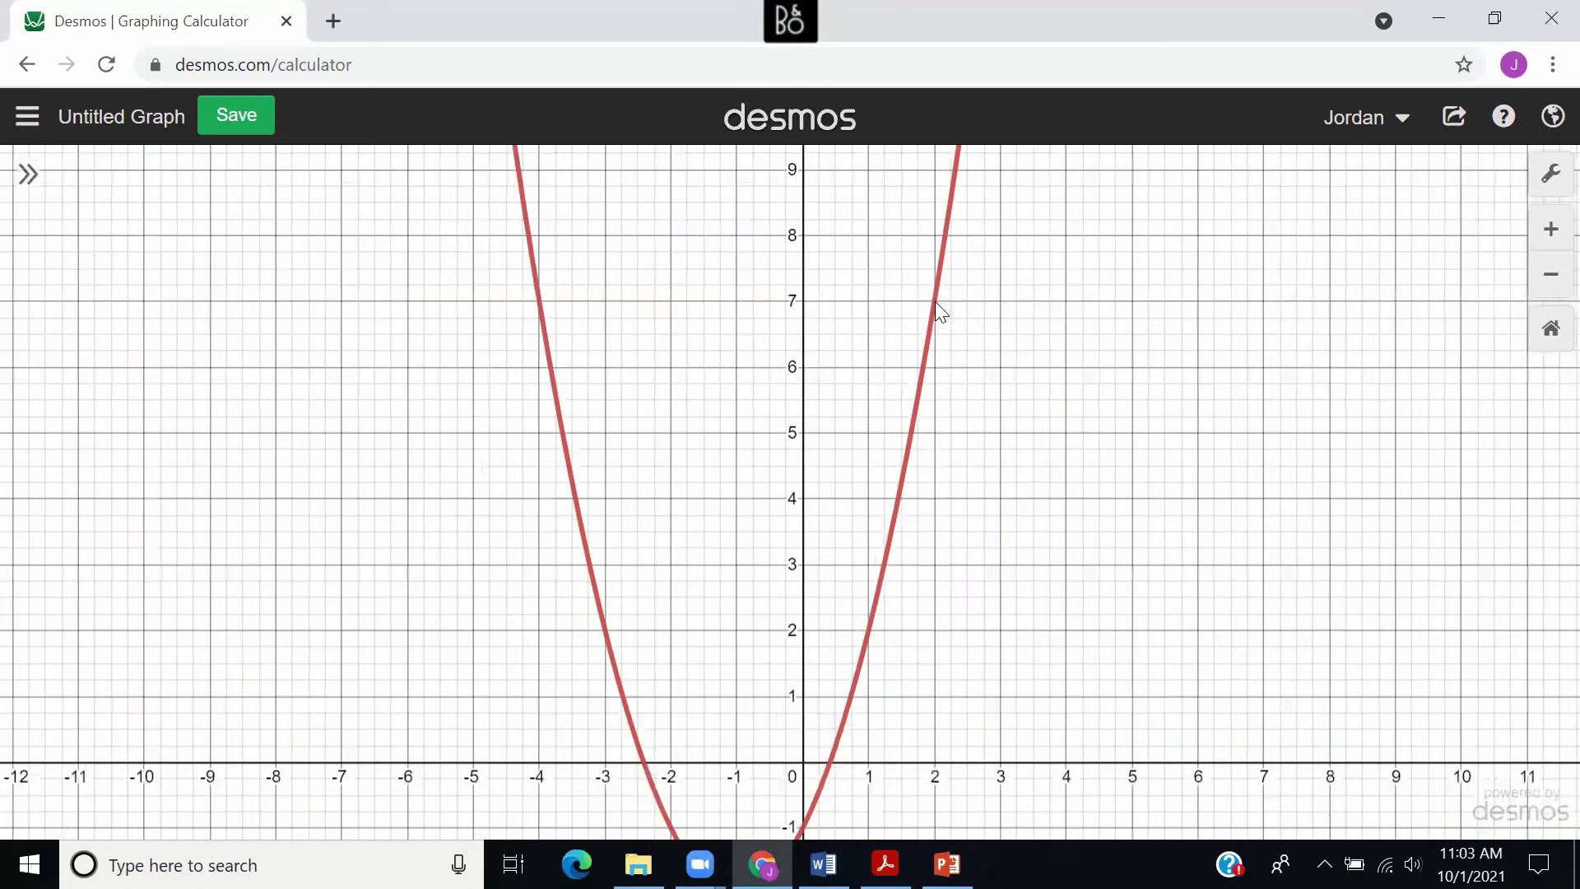
scroll(935, 301, down, 2)
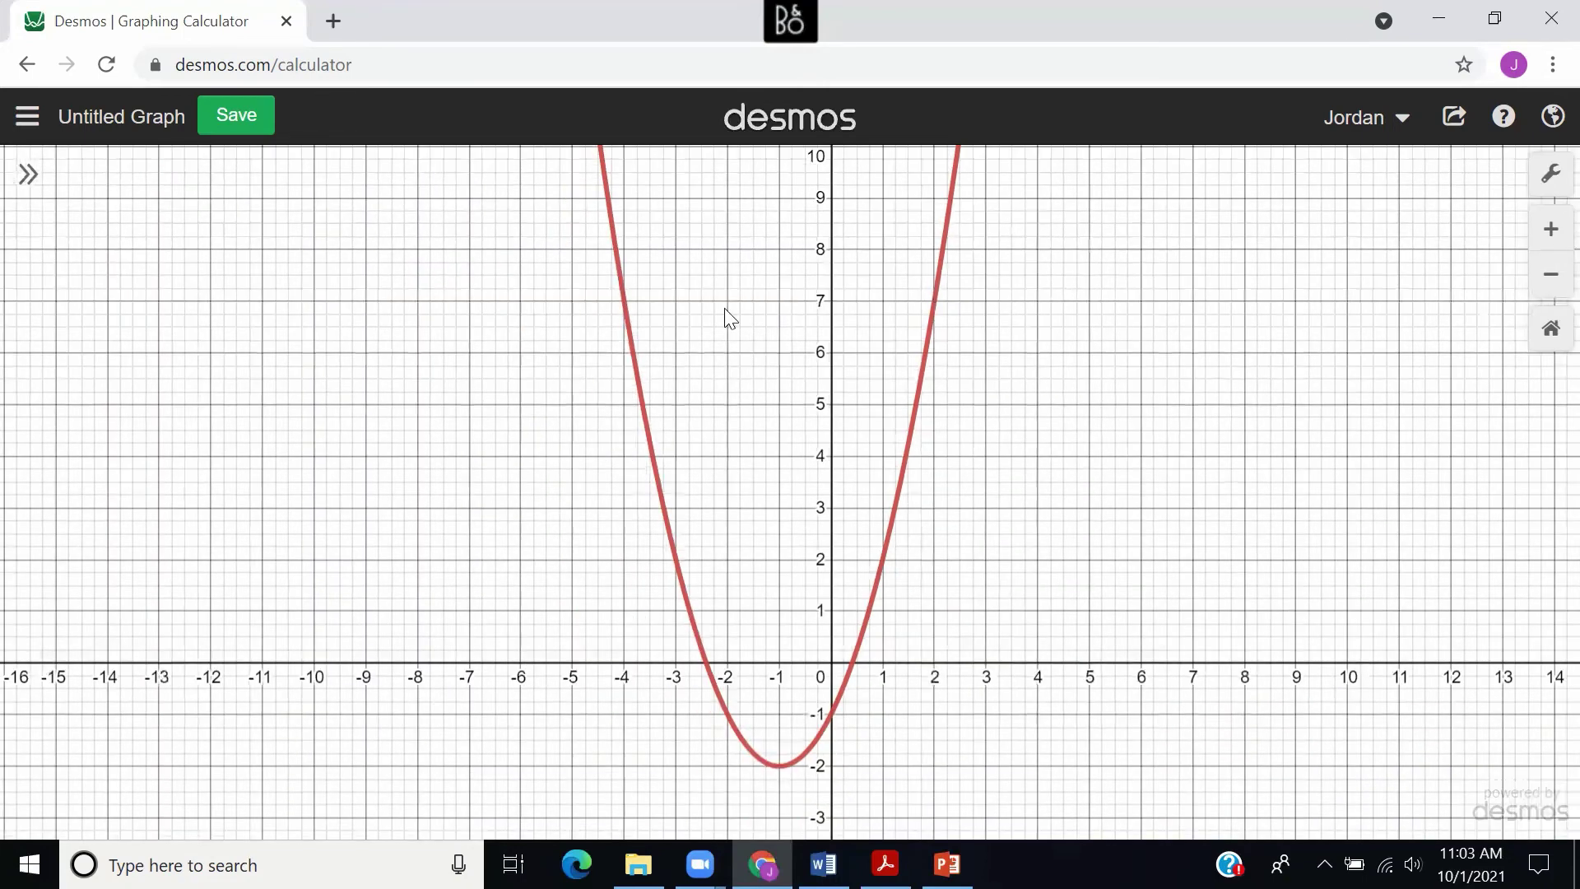
Show the vertical line x = b and slide b from -9.3 to 2, where f(b) reads 7.
click(29, 174)
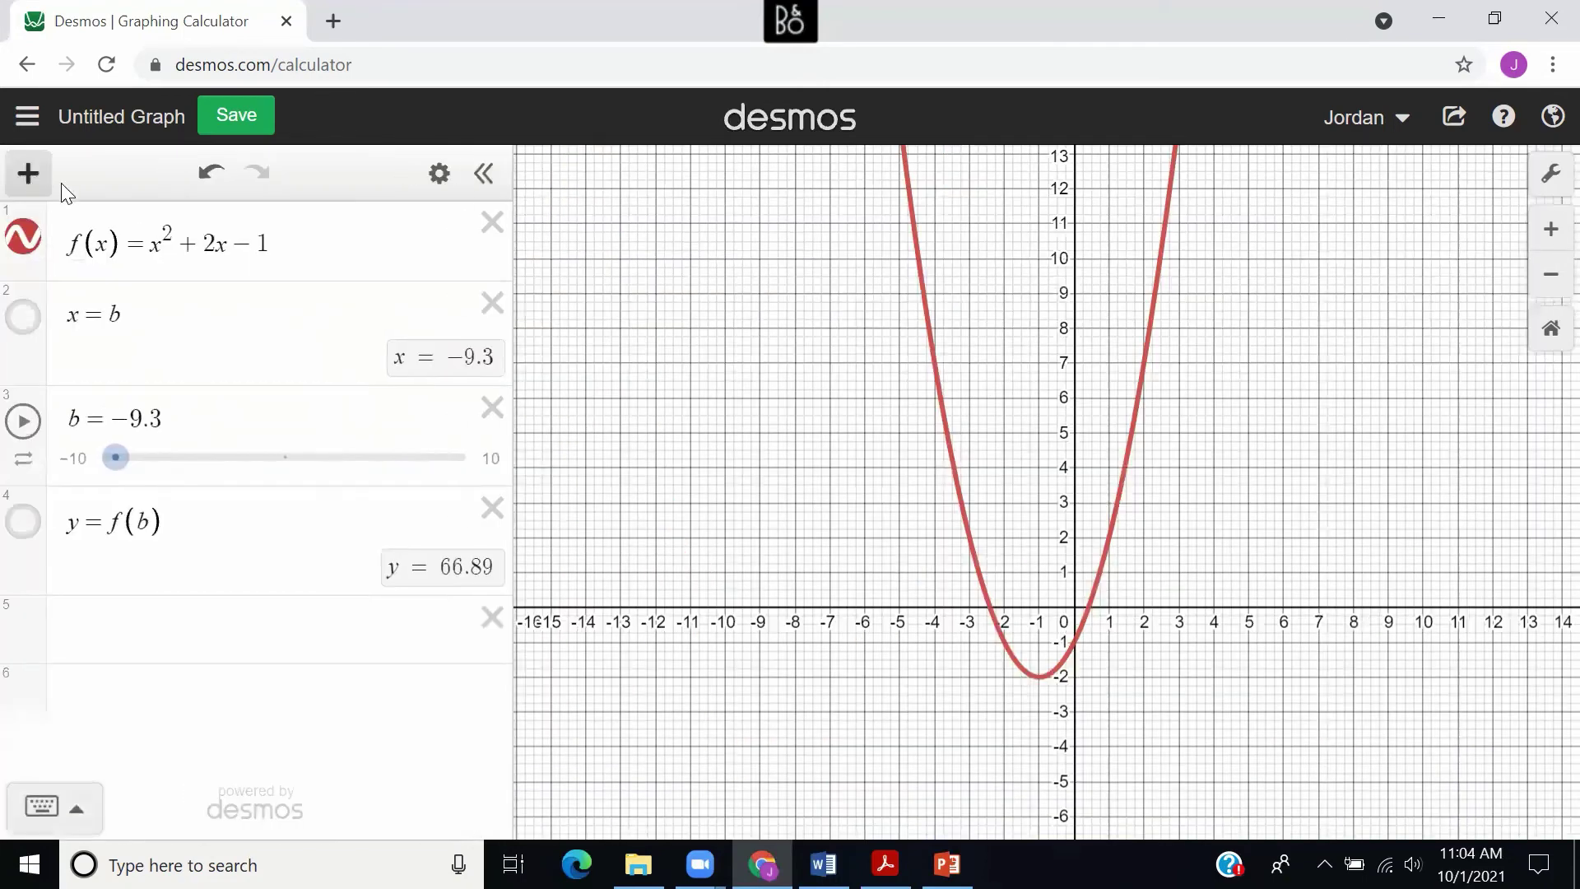
click(27, 325)
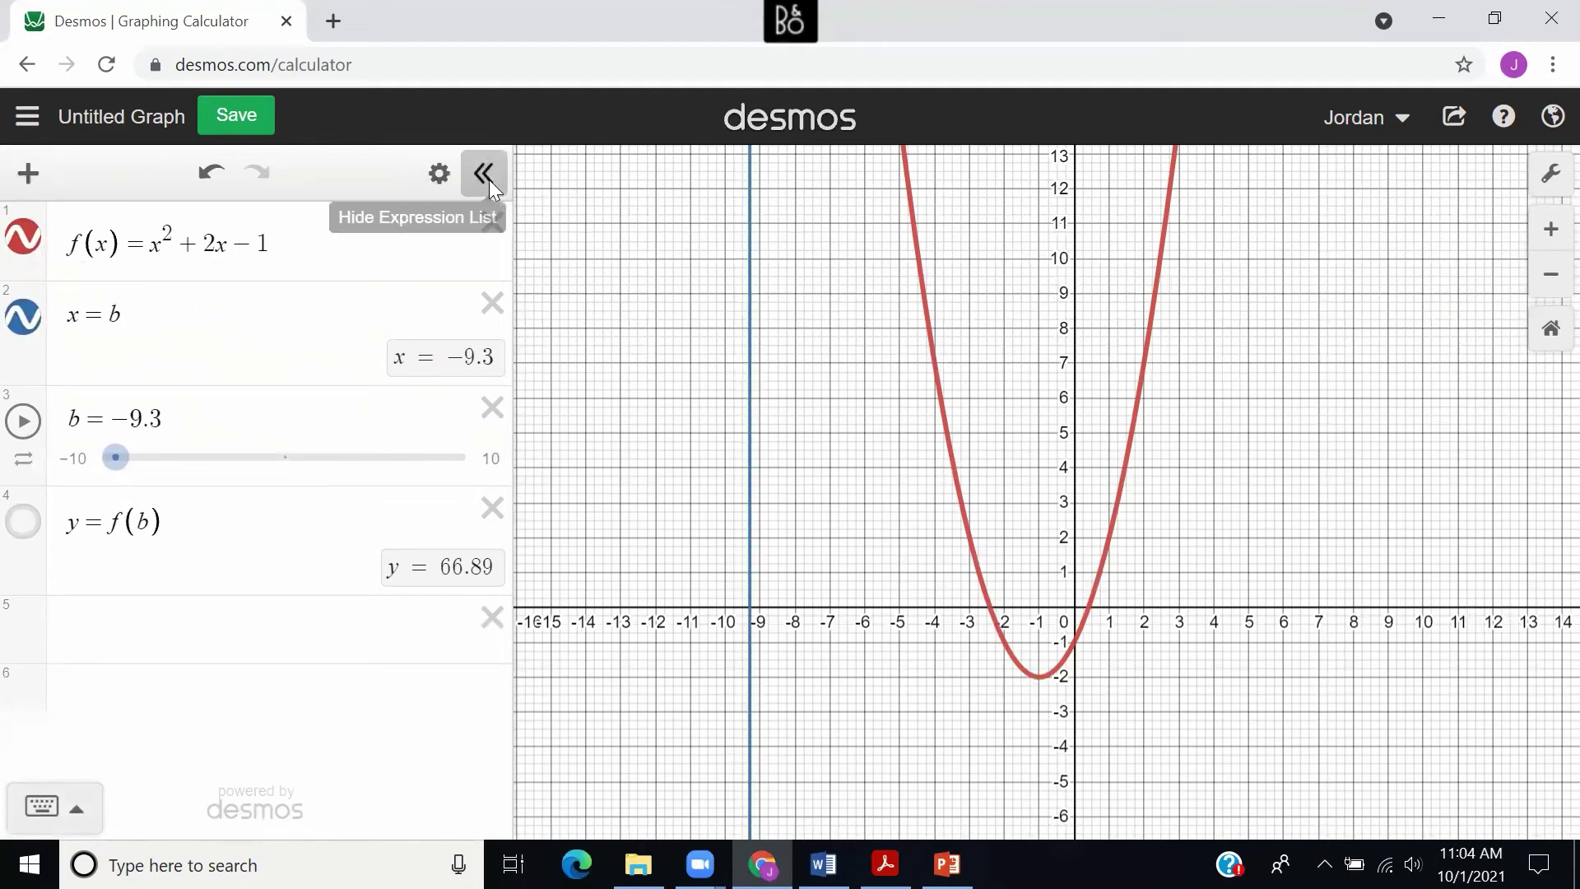
click(486, 175)
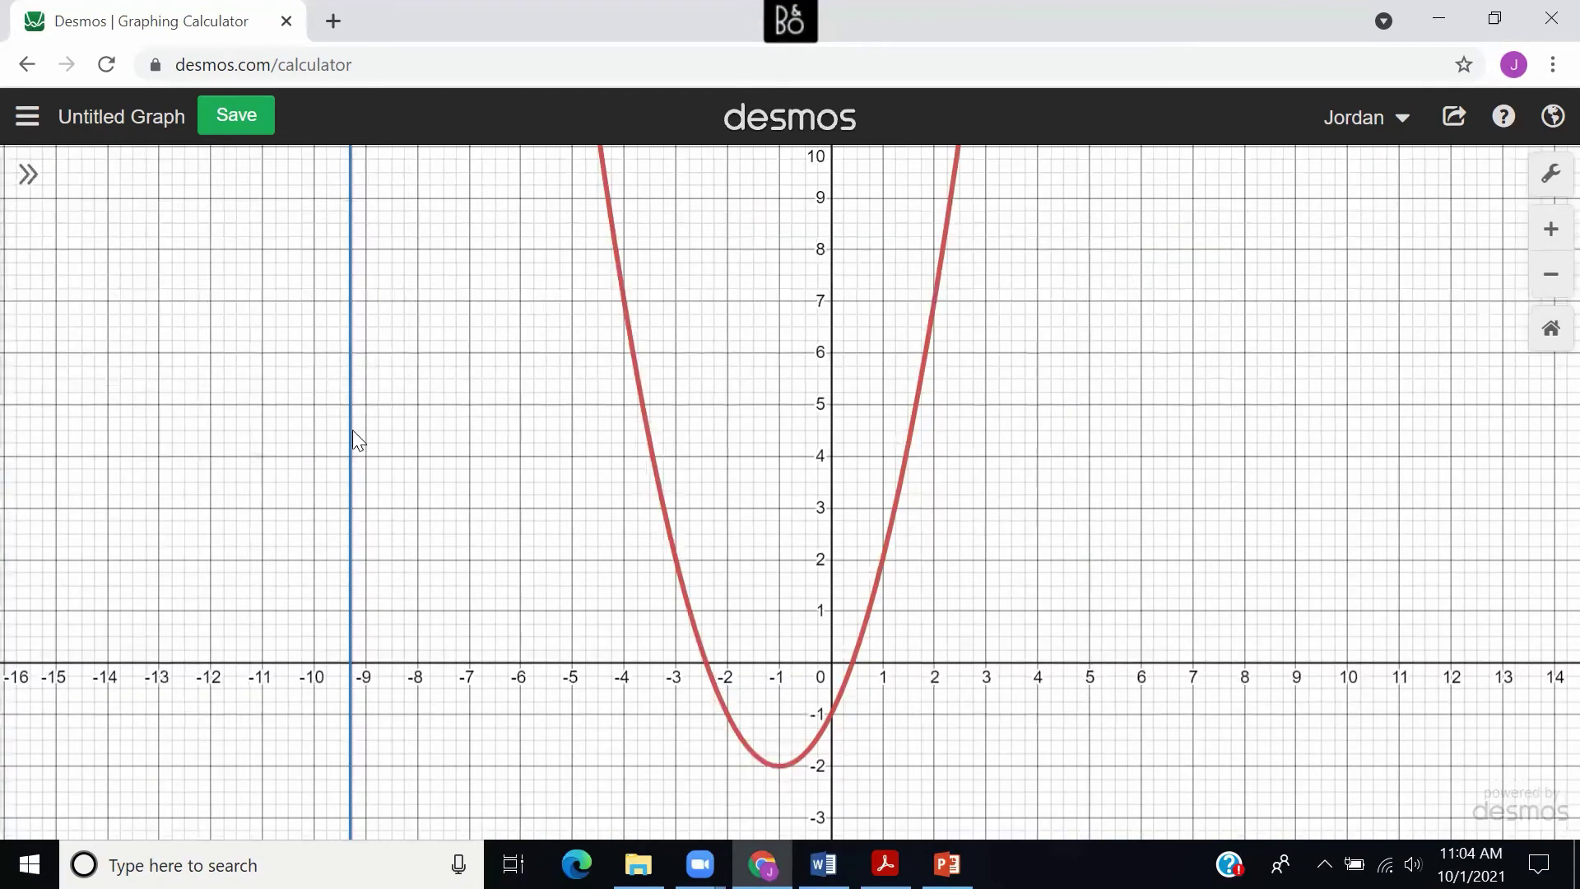
click(30, 173)
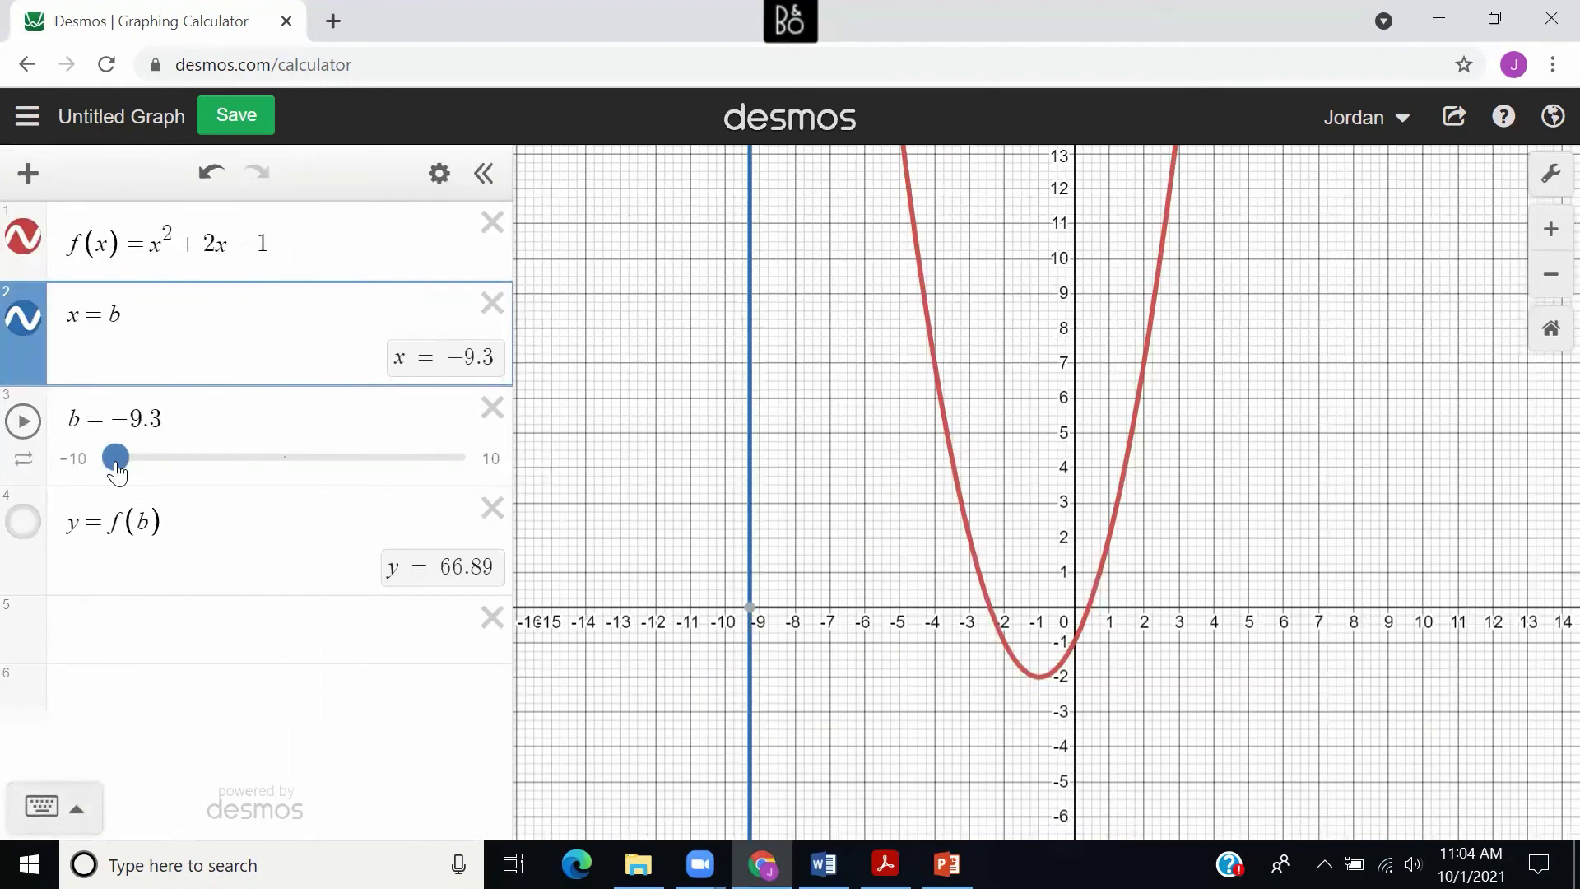
drag(116, 469, 316, 474)
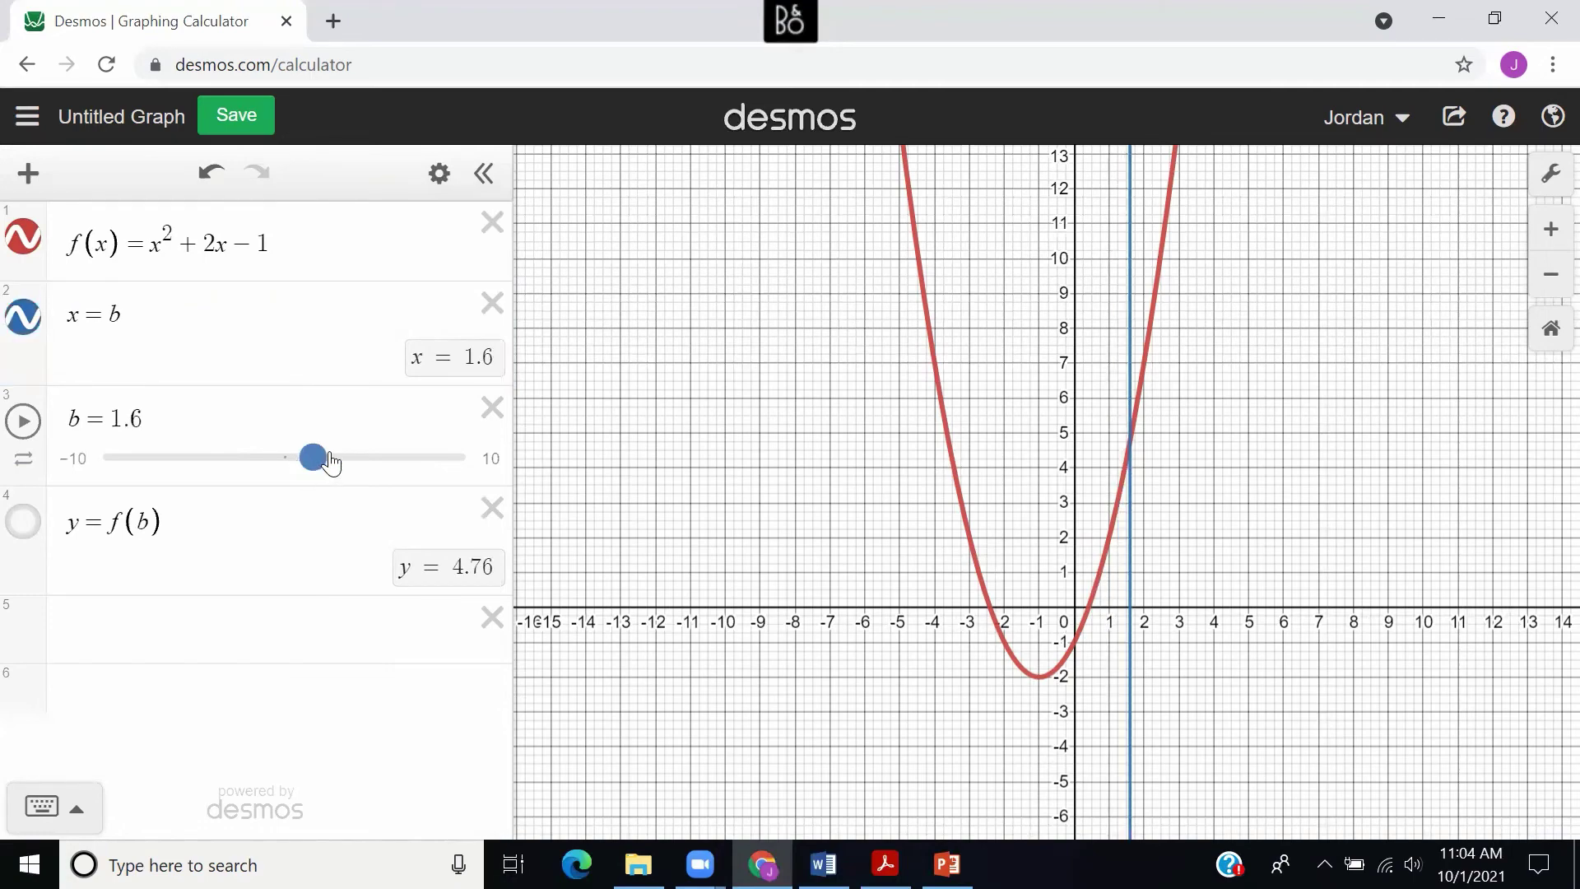
scroll(1136, 418, up, 3)
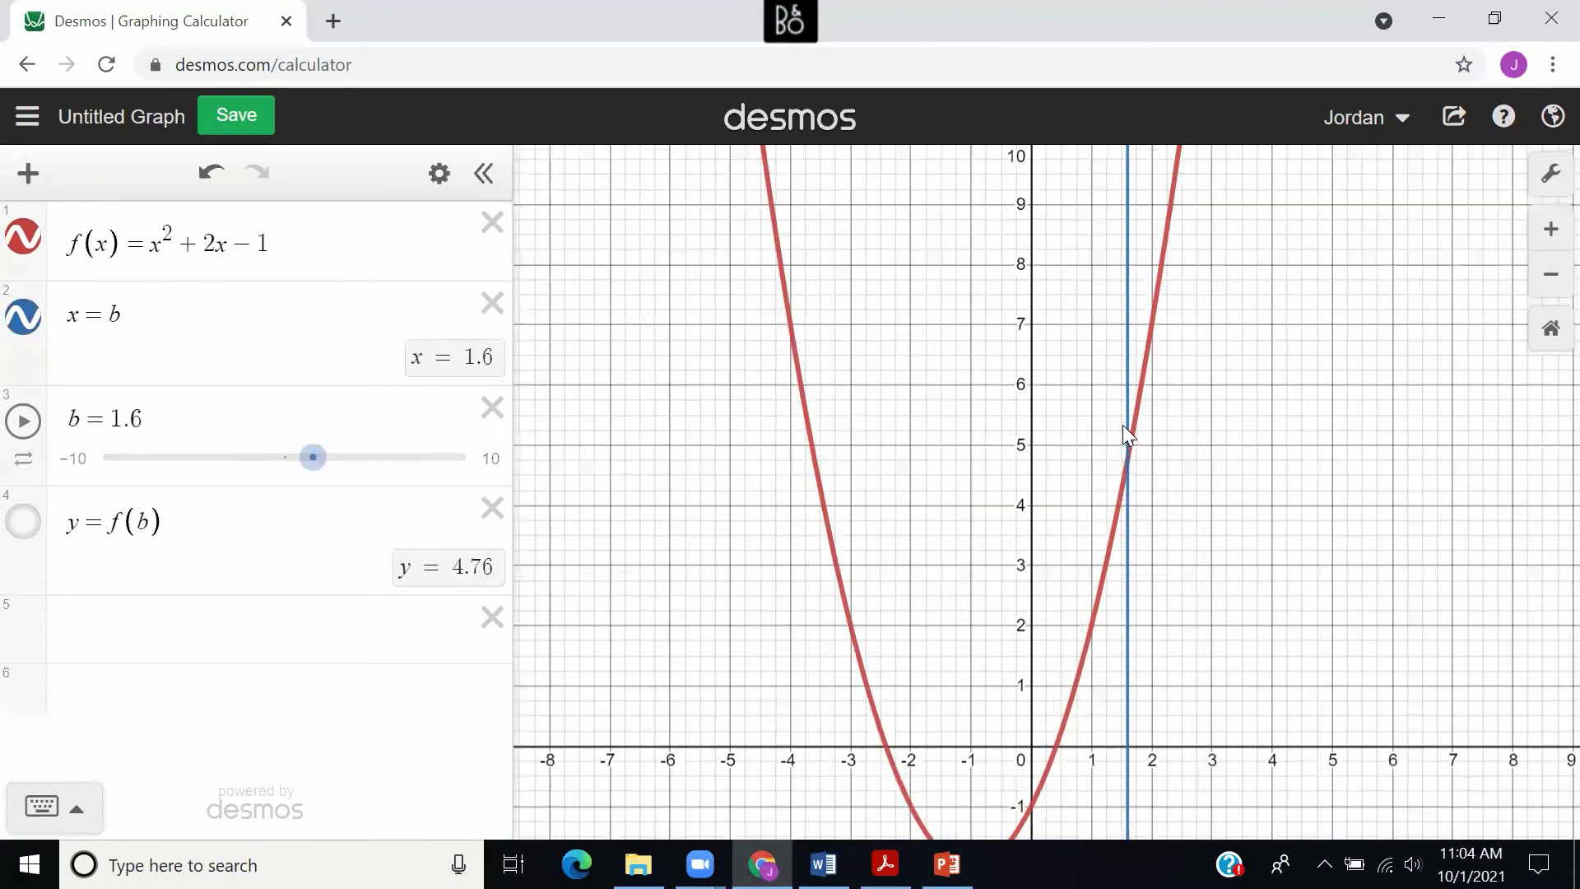
scroll(1122, 425, up, 2)
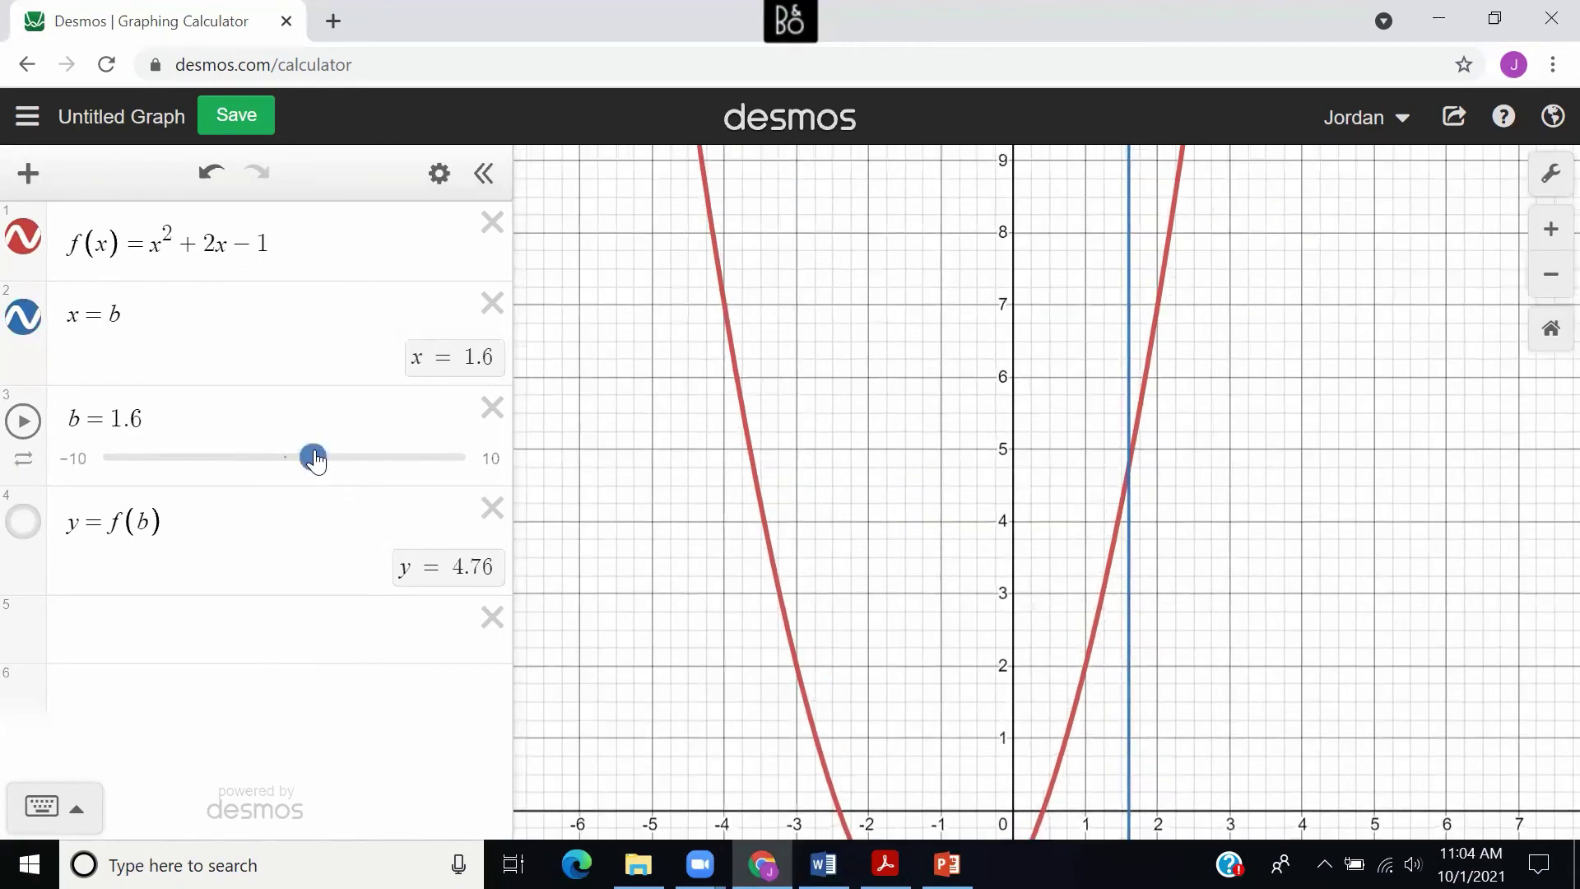
drag(315, 460, 321, 458)
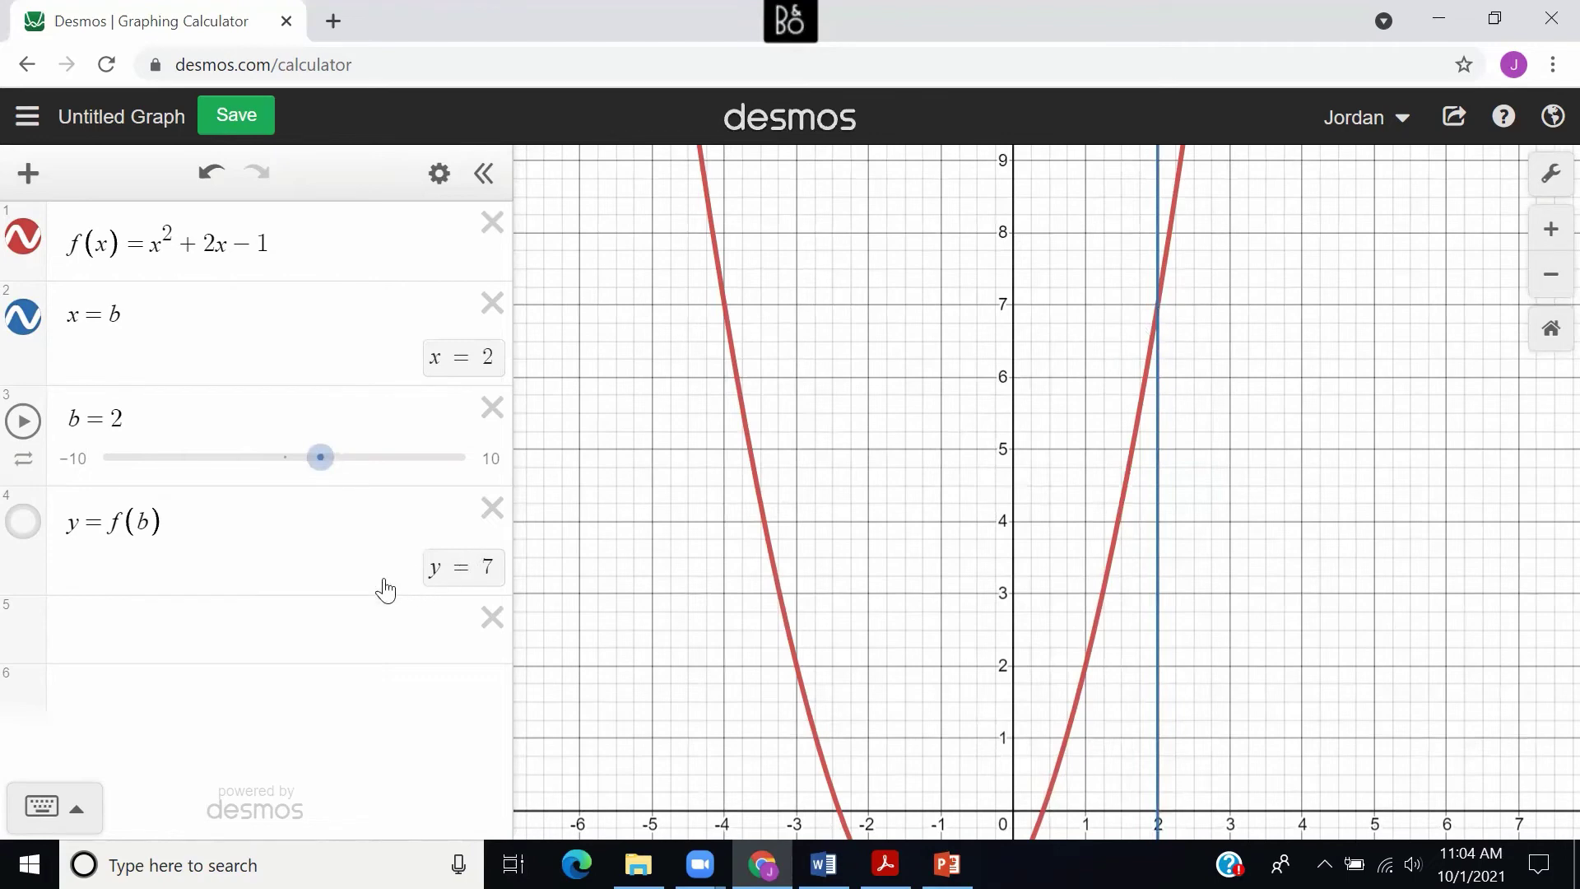
Show y = f(b), drop b to 1.5, then raise it to 2 so the lines cross at (2, 7).
click(24, 531)
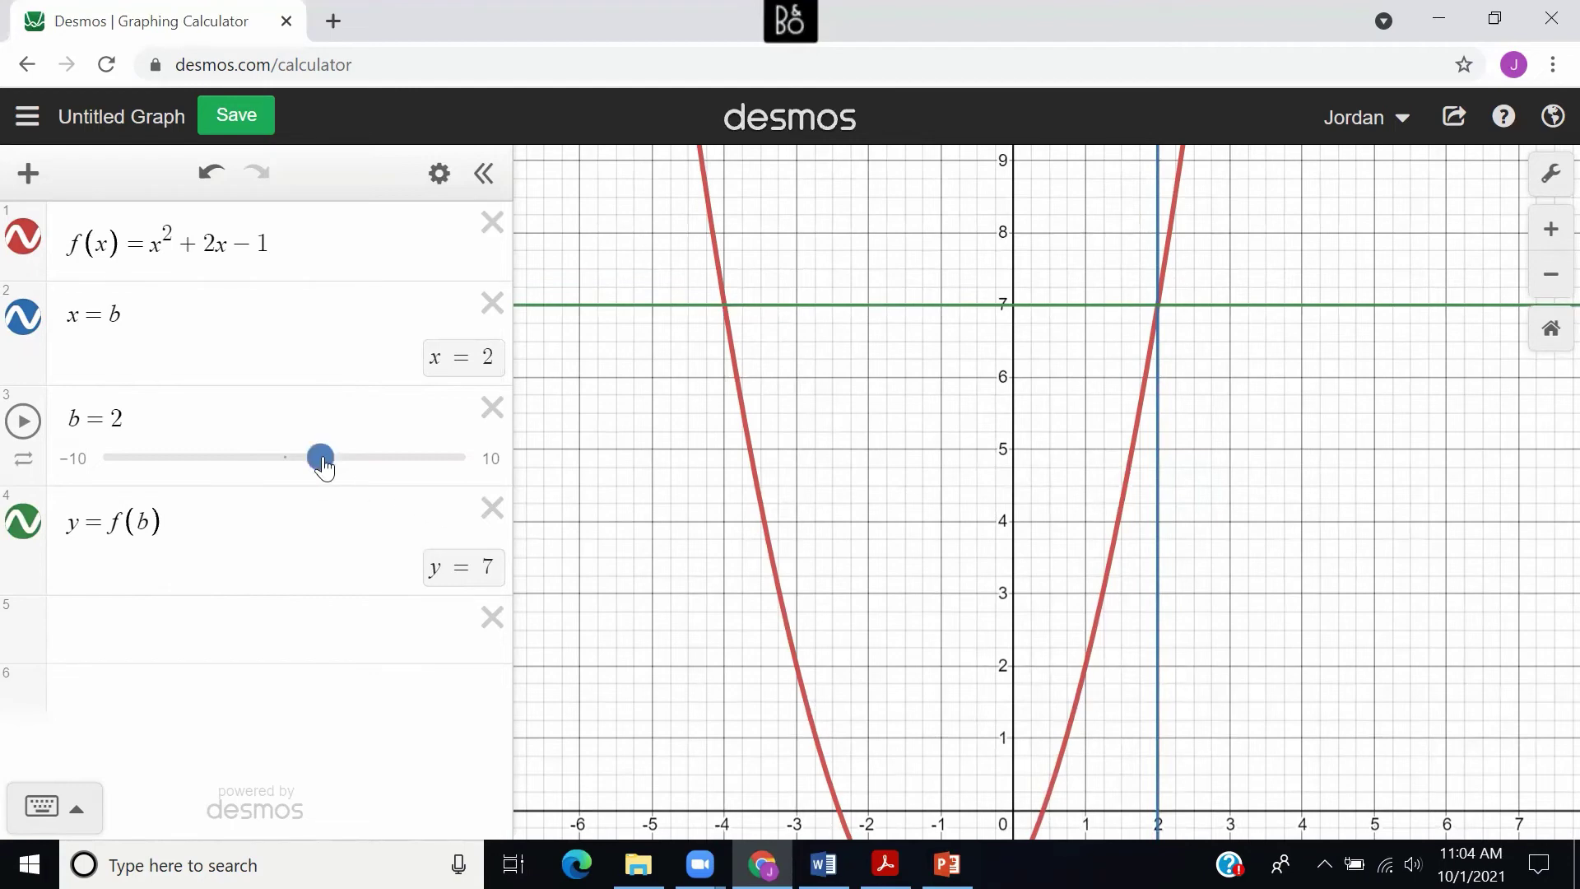
drag(324, 466, 316, 477)
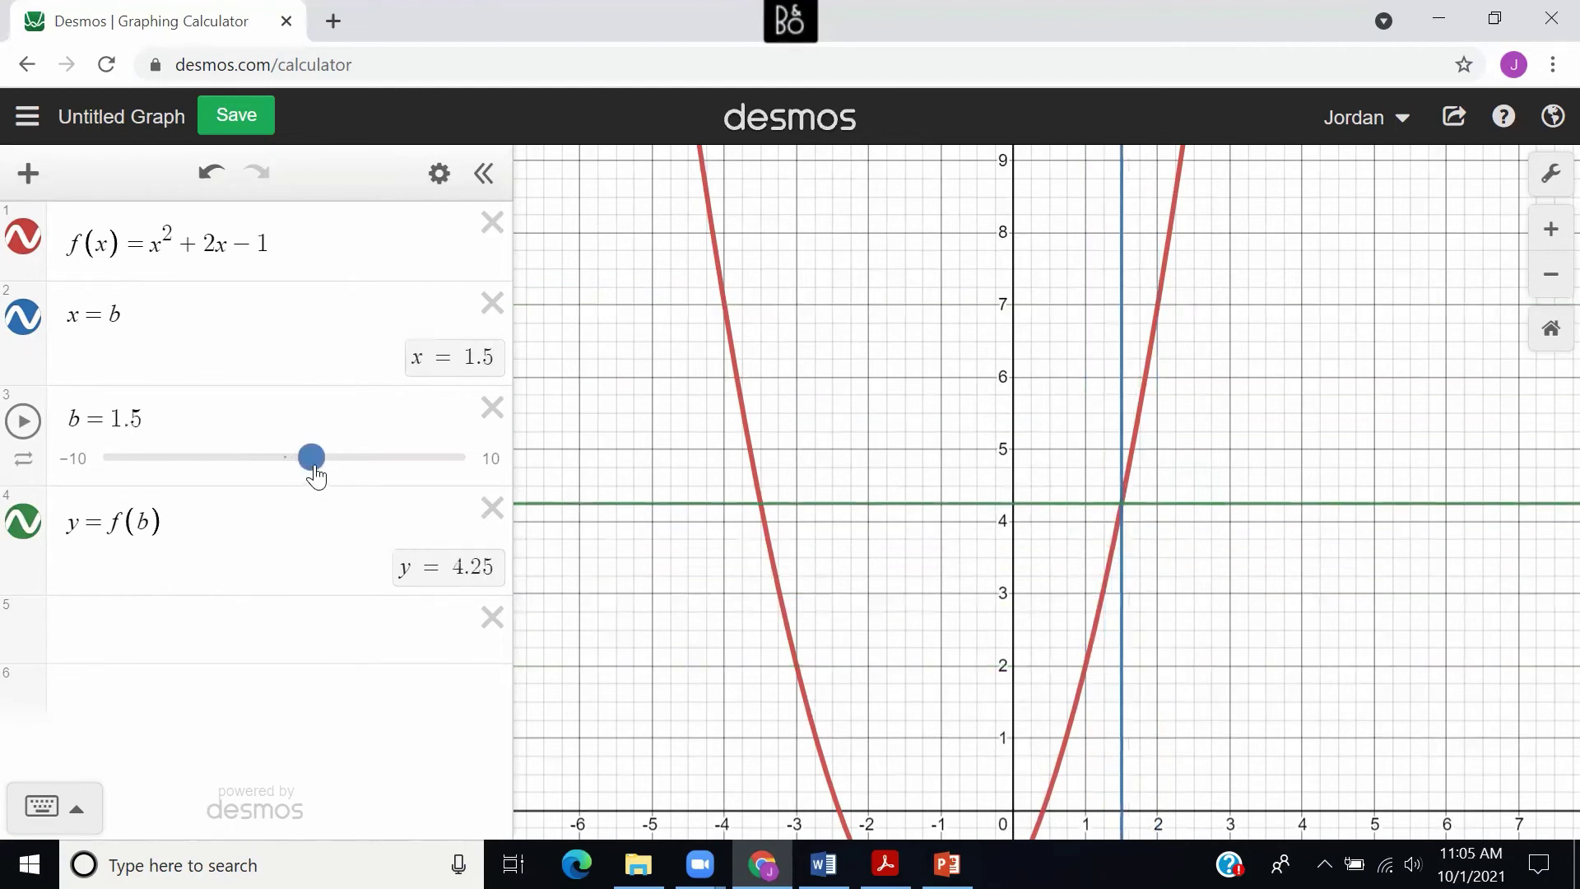
scroll(957, 473, down, 5)
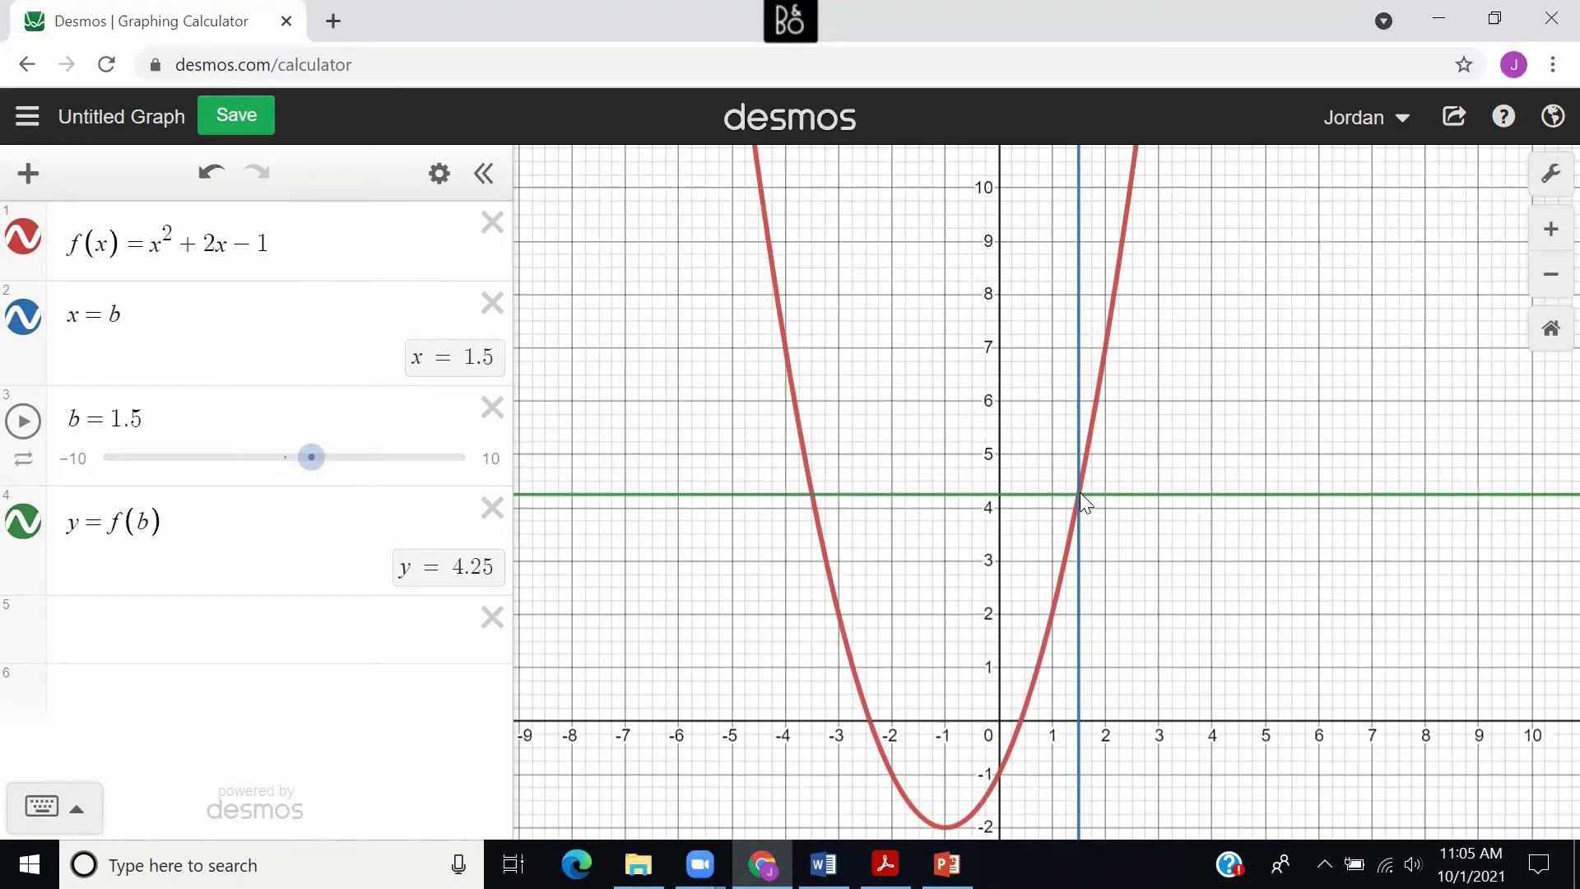
scroll(1078, 496, up, 5)
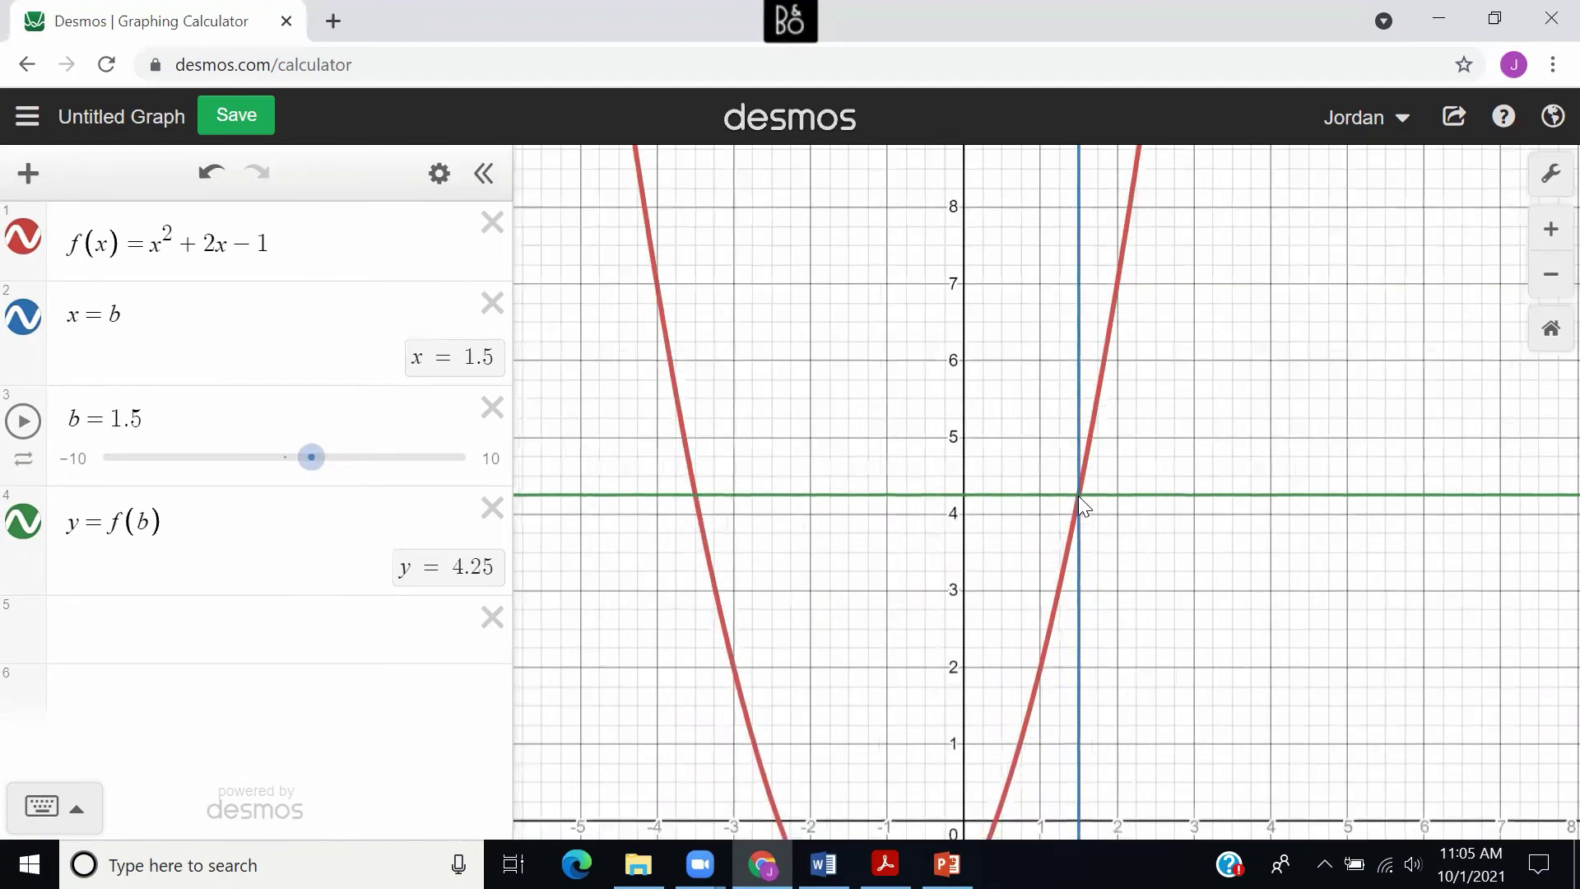
scroll(1078, 495, up, 1)
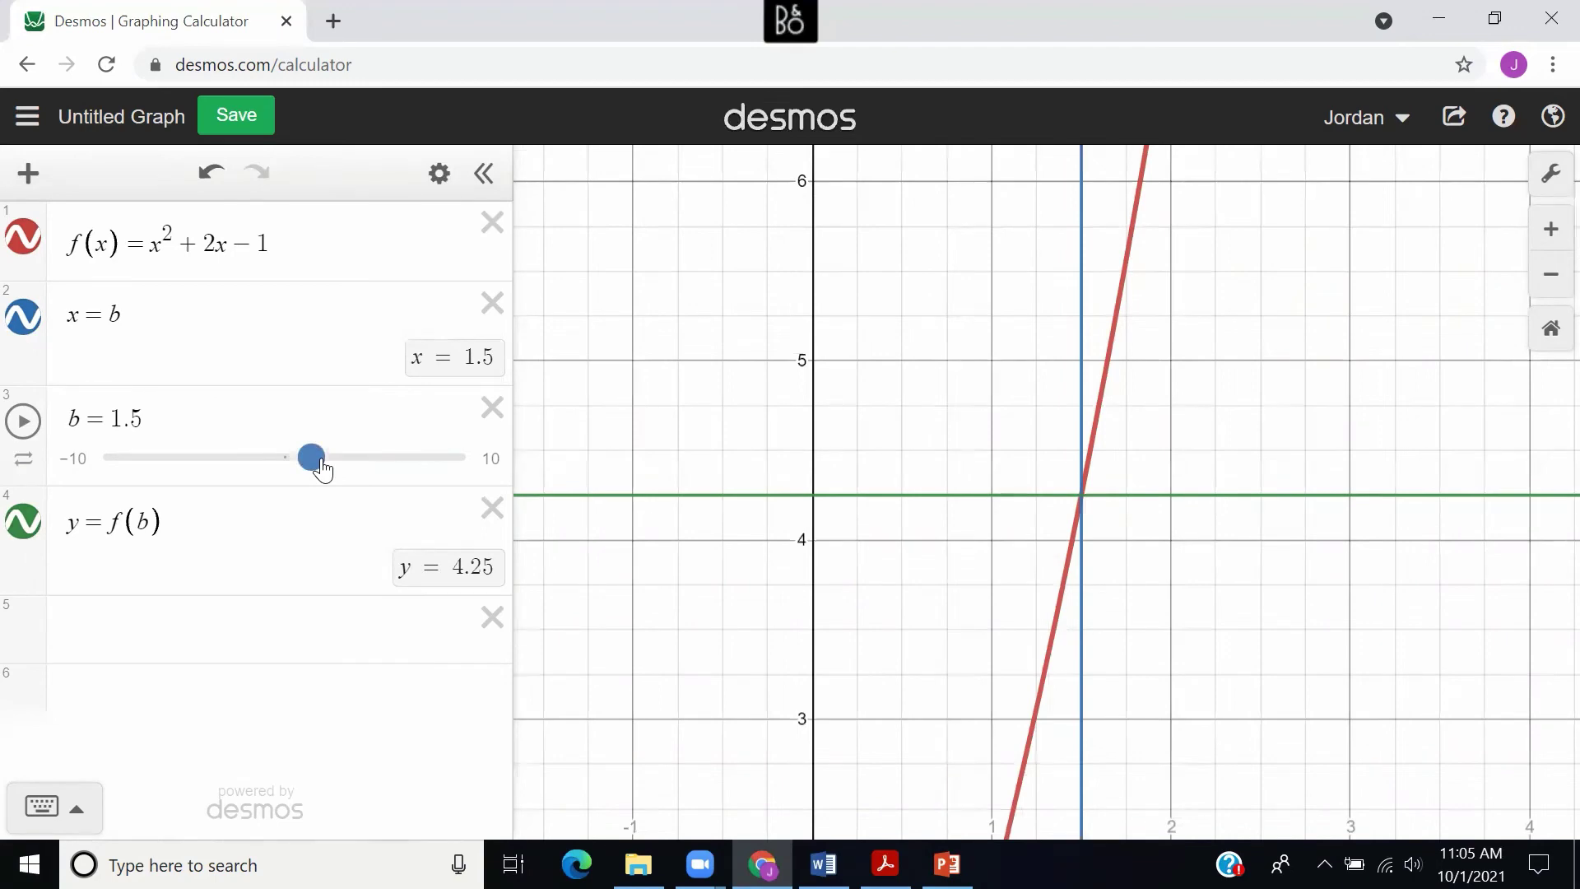
drag(321, 467, 330, 469)
drag(917, 453, 773, 685)
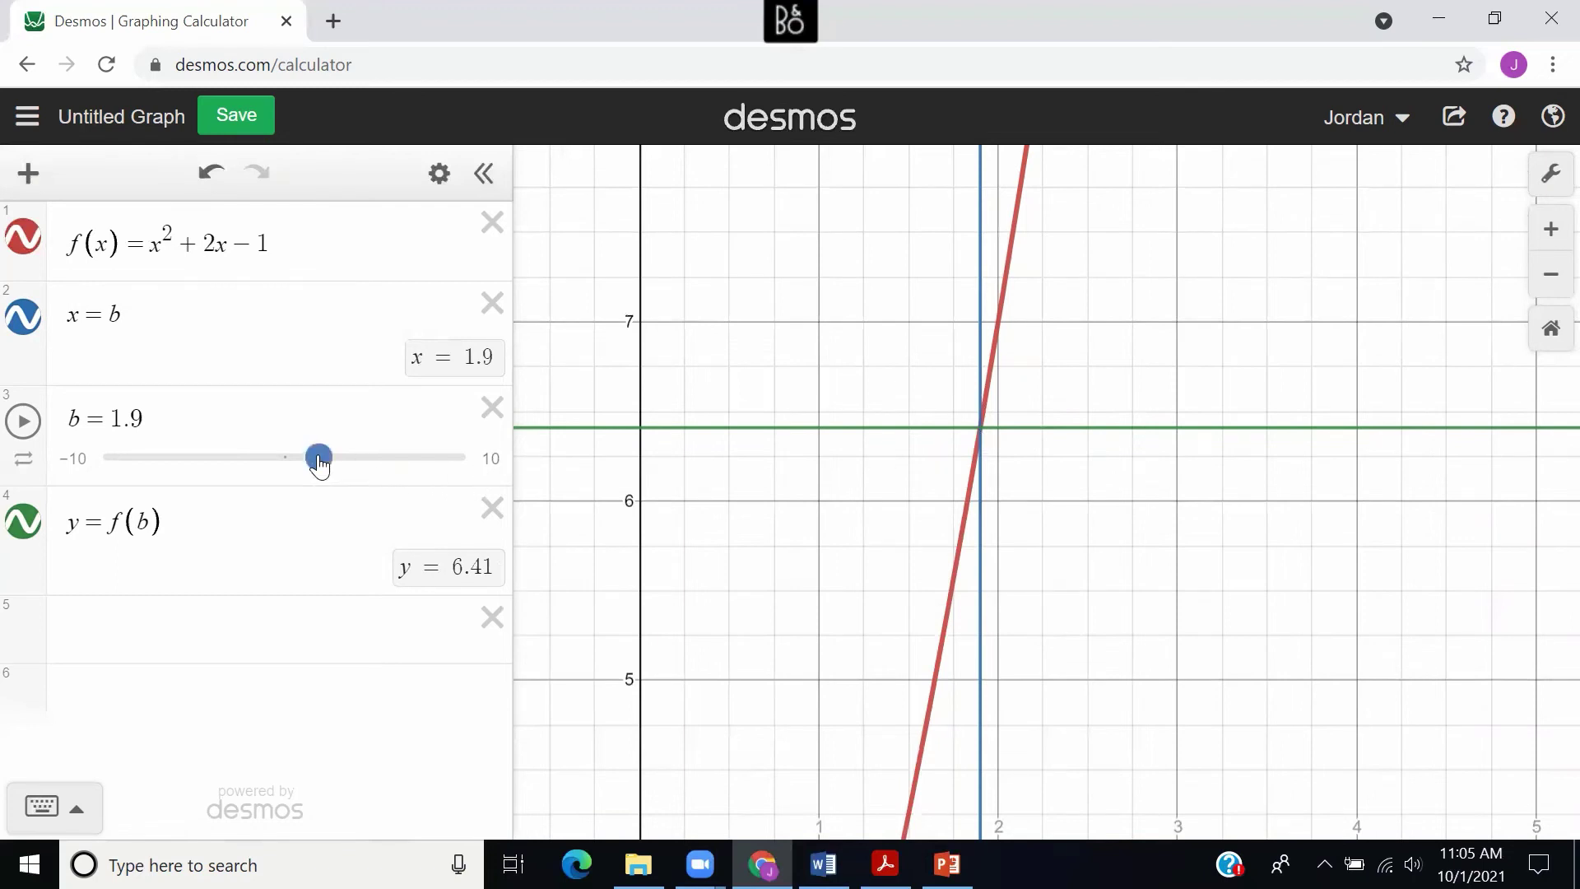
drag(319, 464, 321, 458)
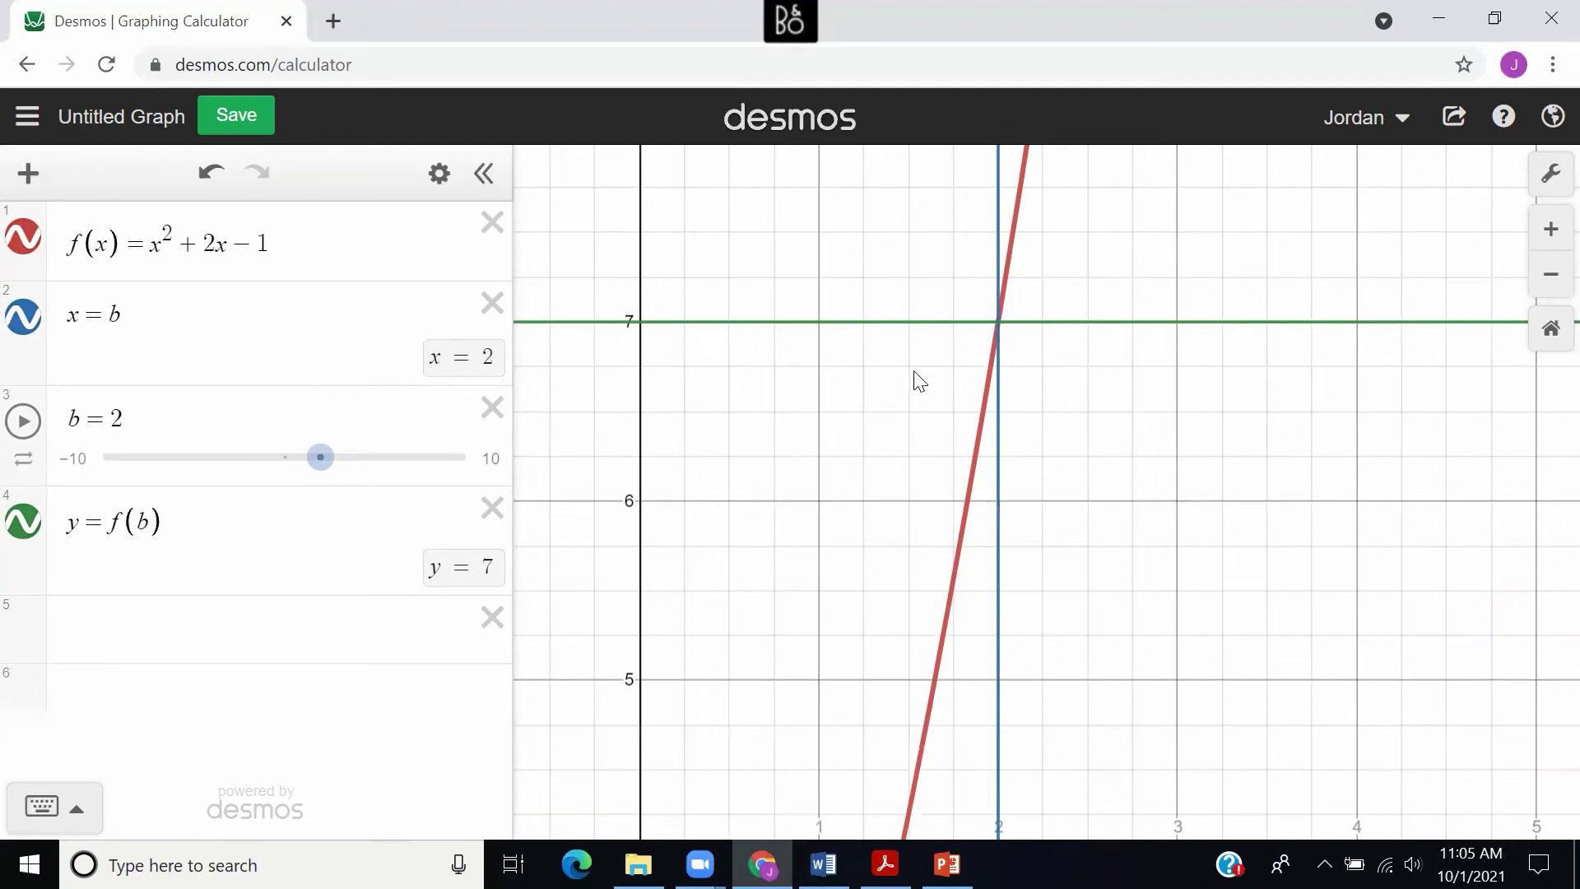
Hide the x=b and y=f(b) lines and the expression list, leaving only the parabola.
click(23, 317)
click(23, 521)
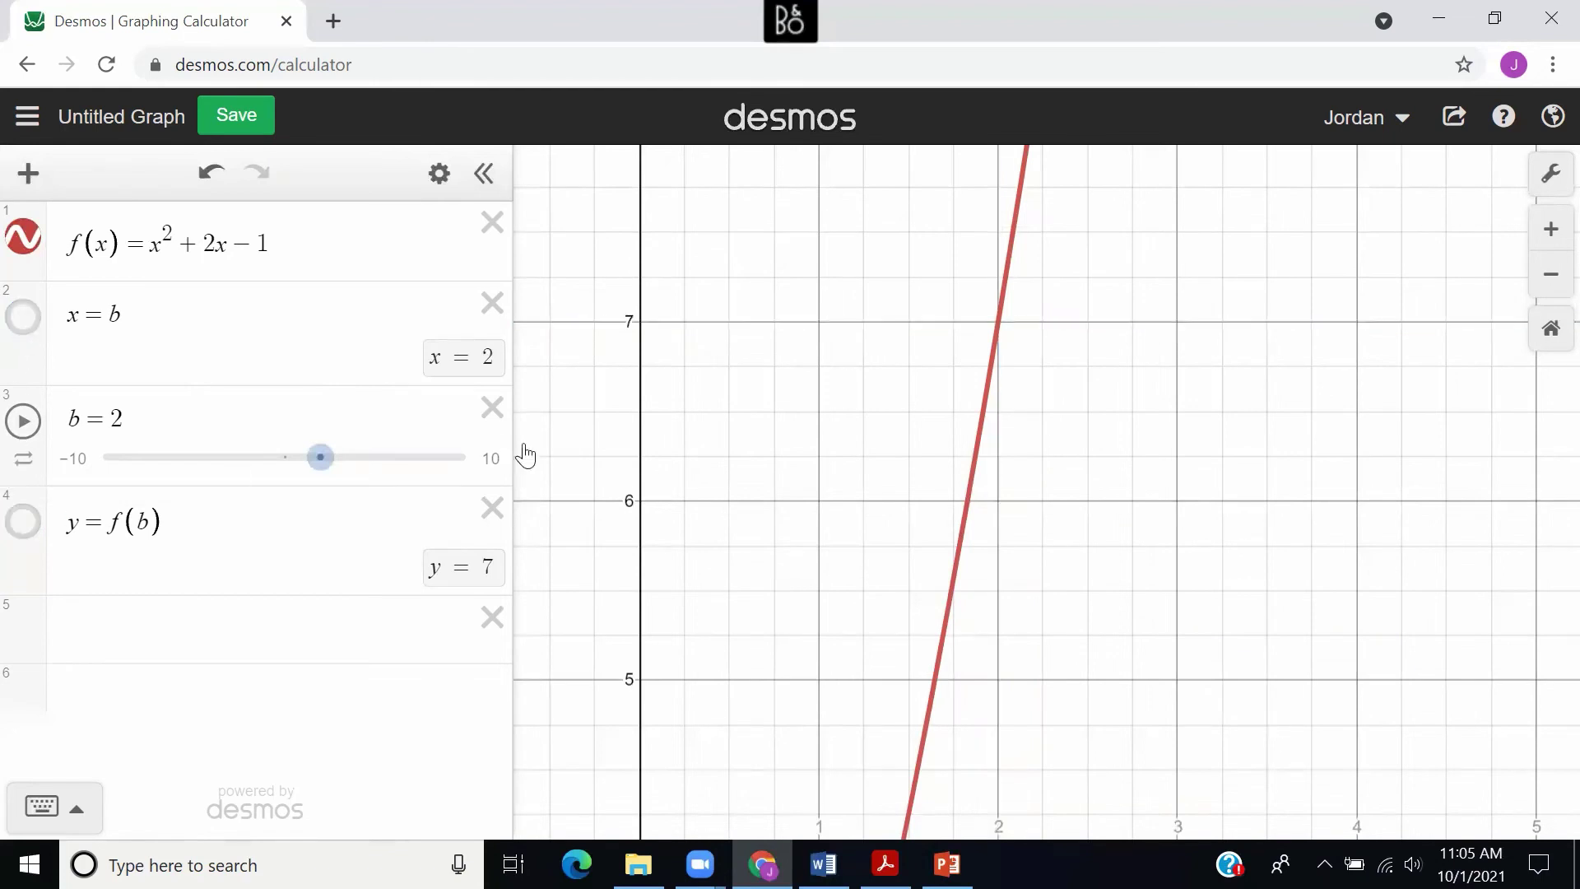
click(483, 173)
Zoom out and pan so the parabola's vertex and y values 0 to 10 are visible.
scroll(423, 363, down, 5)
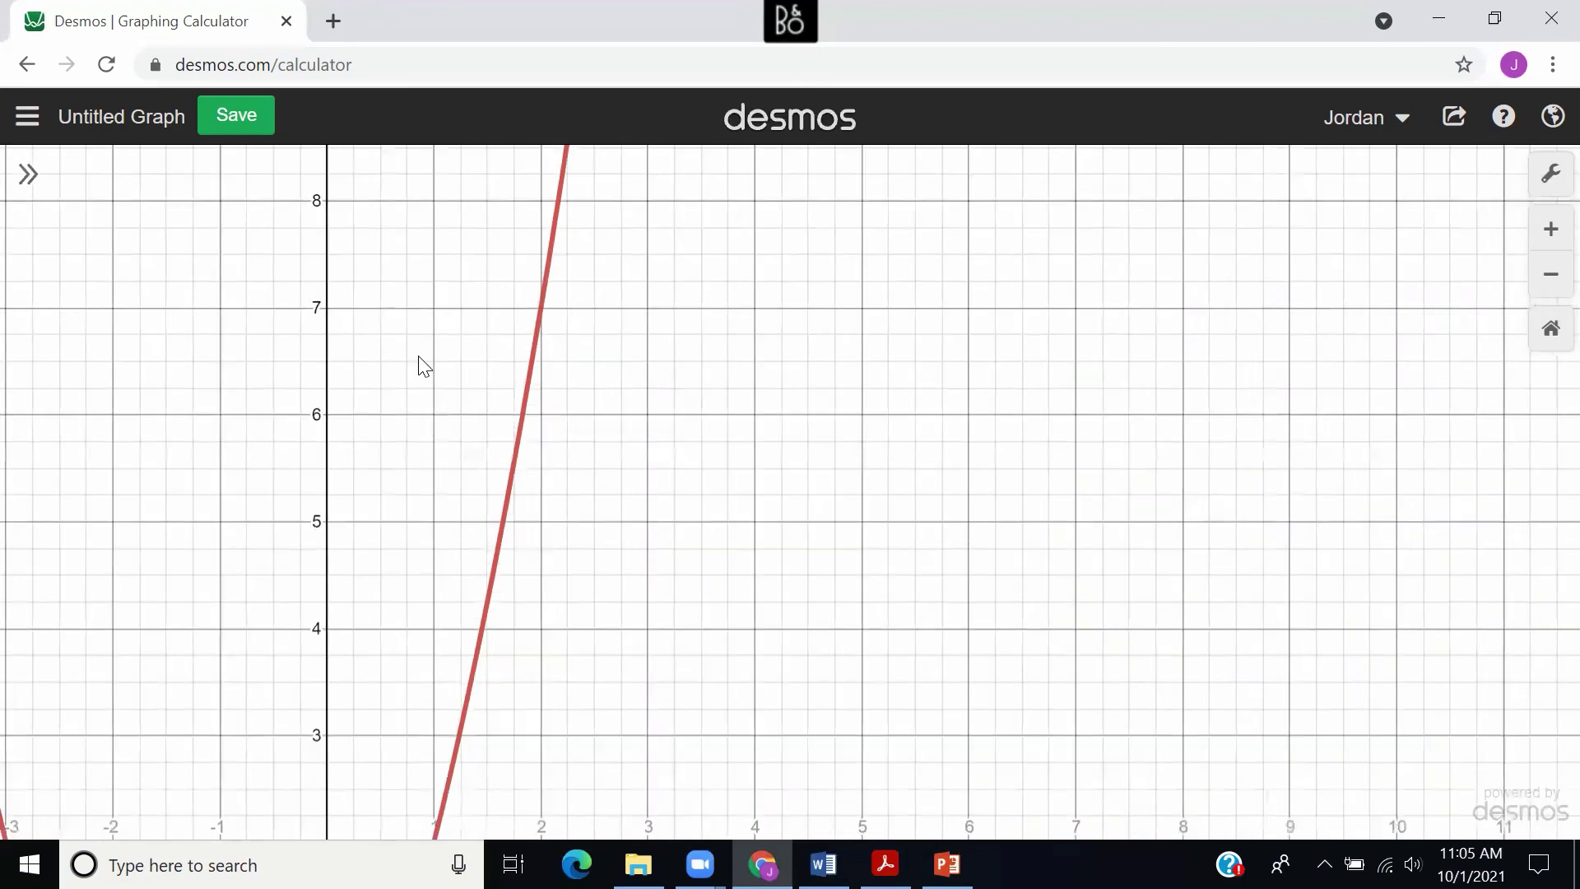
mouse_move(435, 412)
mouse_down()
mouse_move(650, 307)
mouse_move(699, 304)
mouse_up()
scroll(702, 332, down, 3)
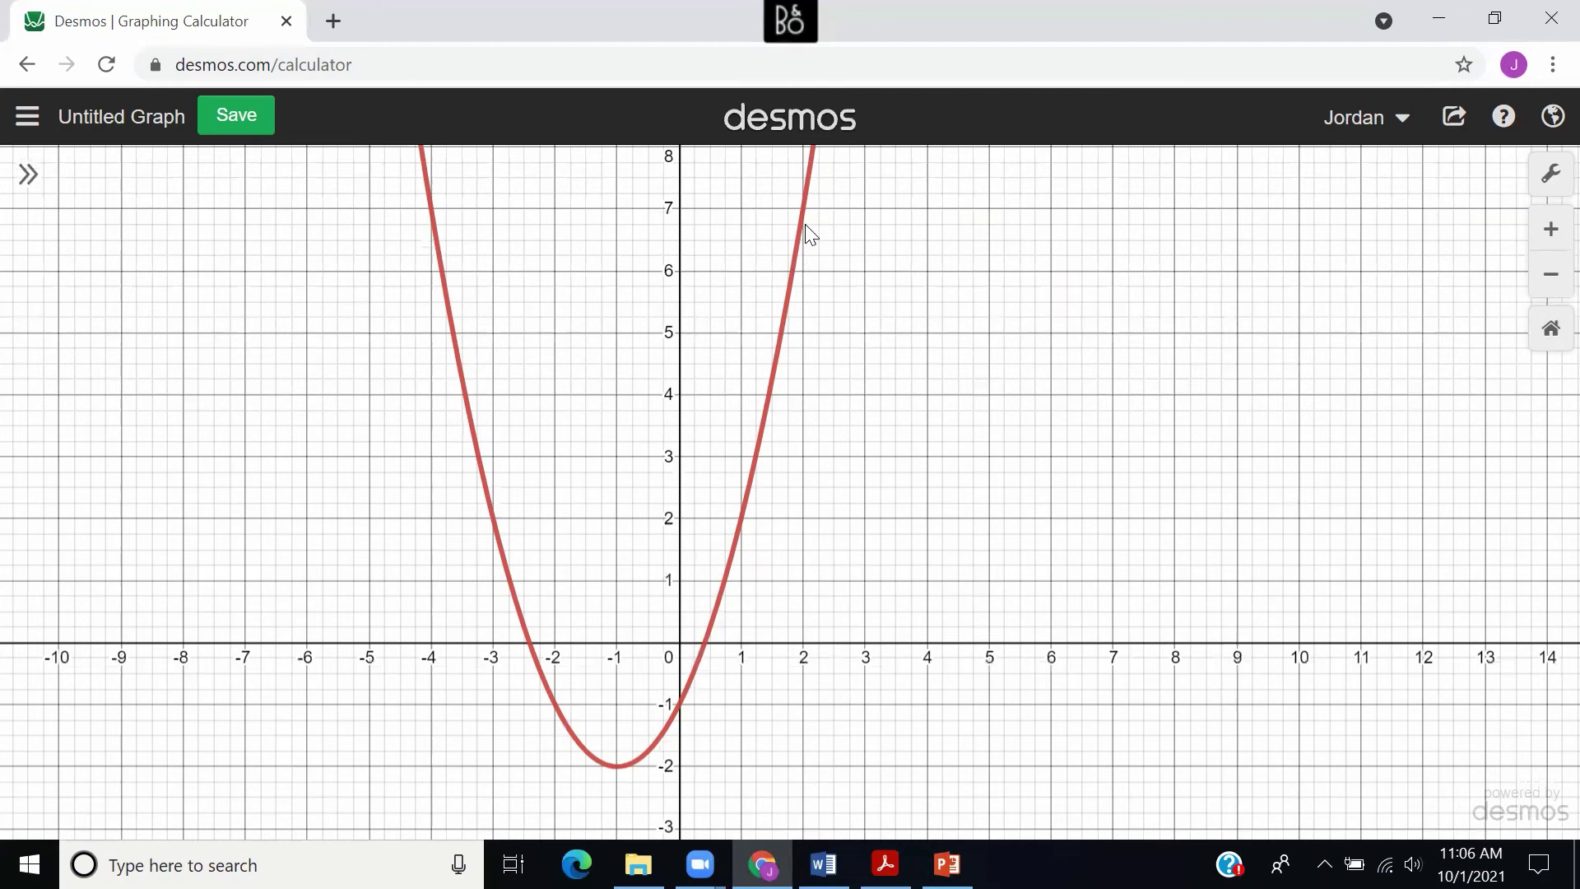
drag(837, 181, 815, 328)
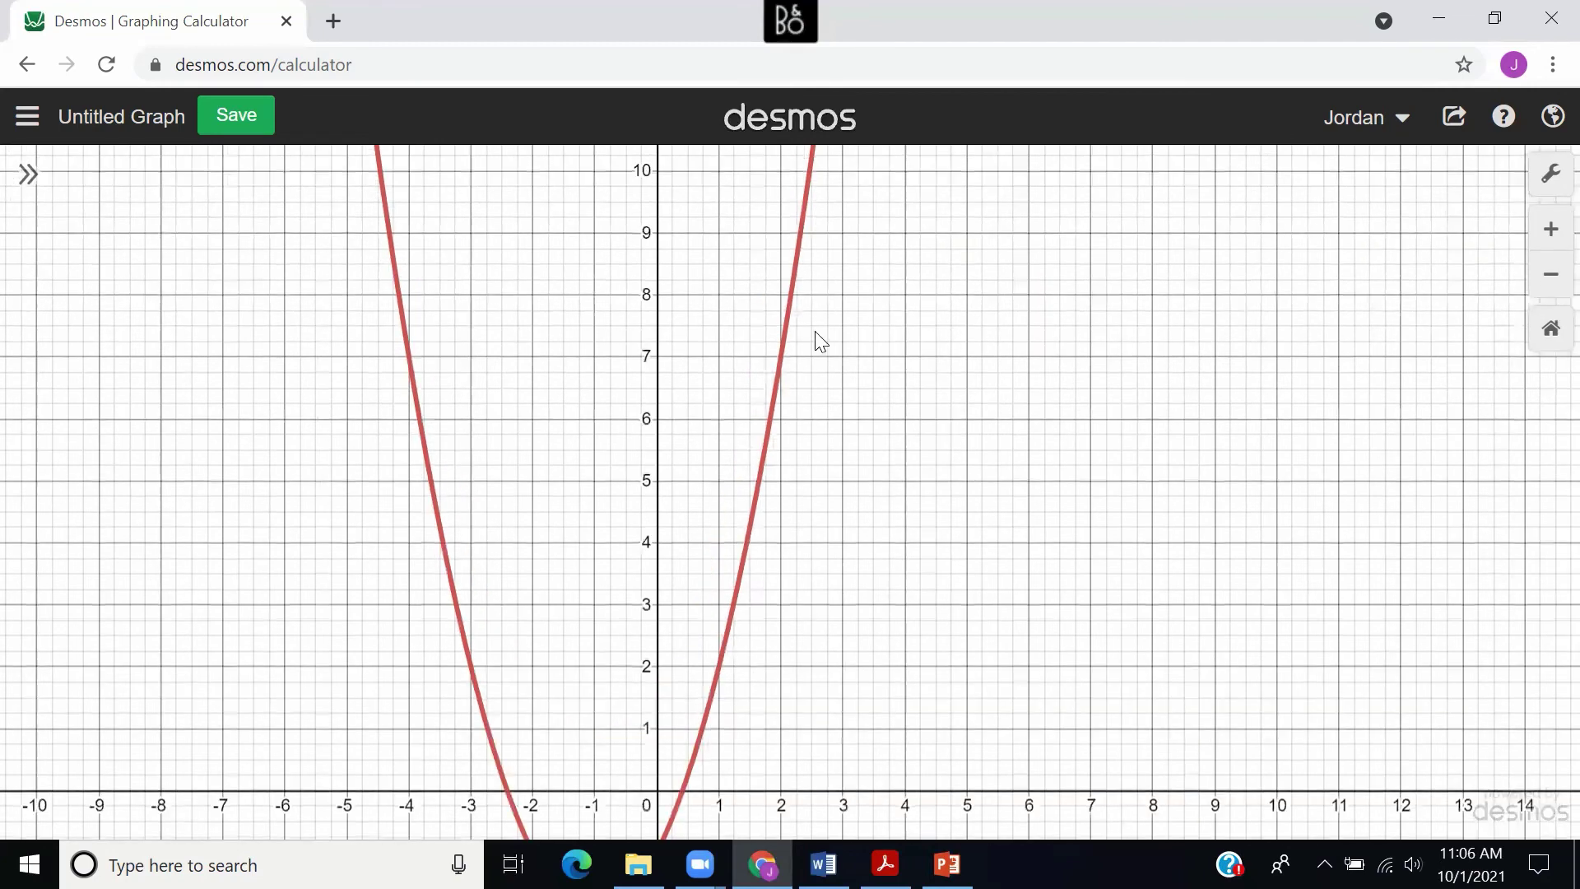